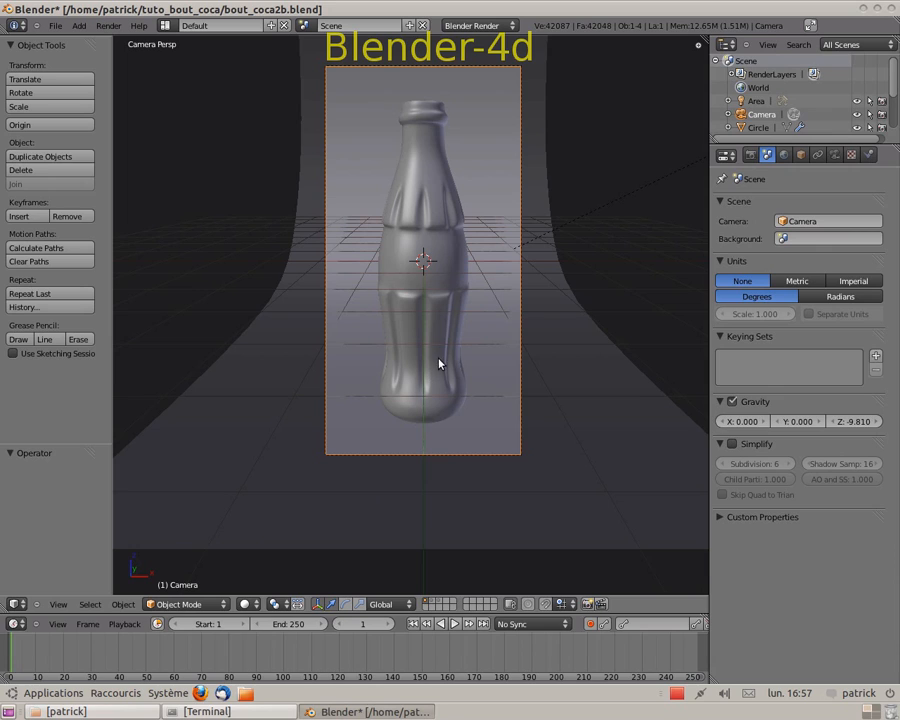
Give the bottle a new material and name it verre.
right_click(431, 293)
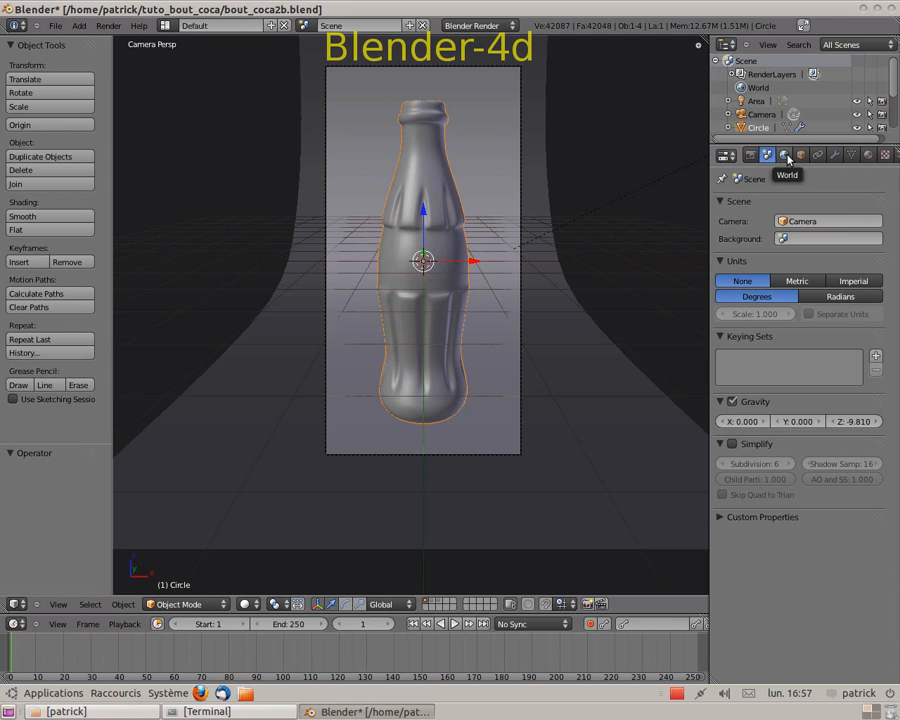
click(868, 156)
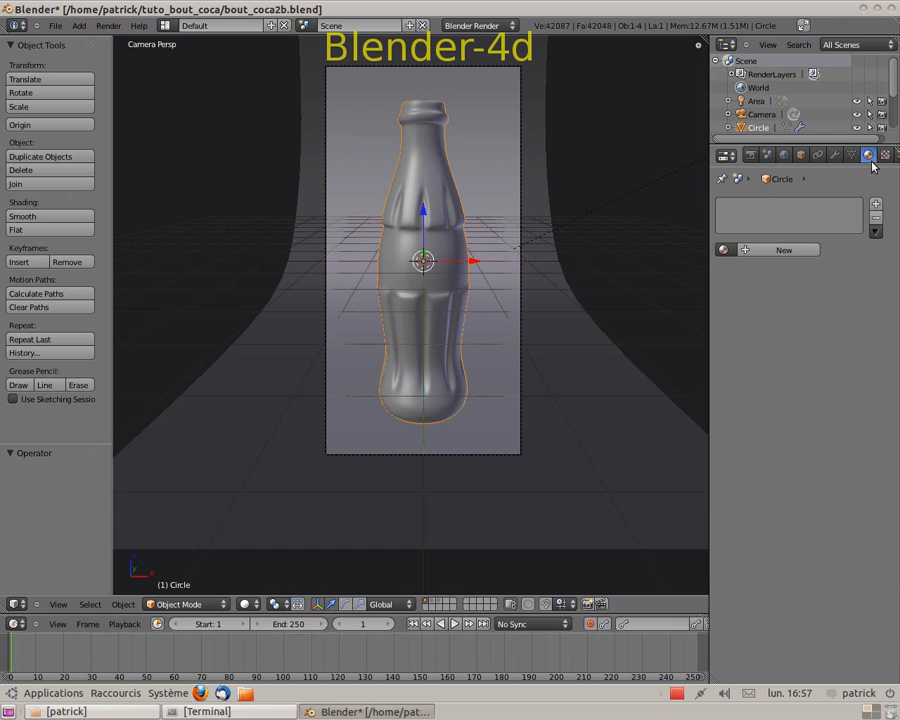
click(779, 250)
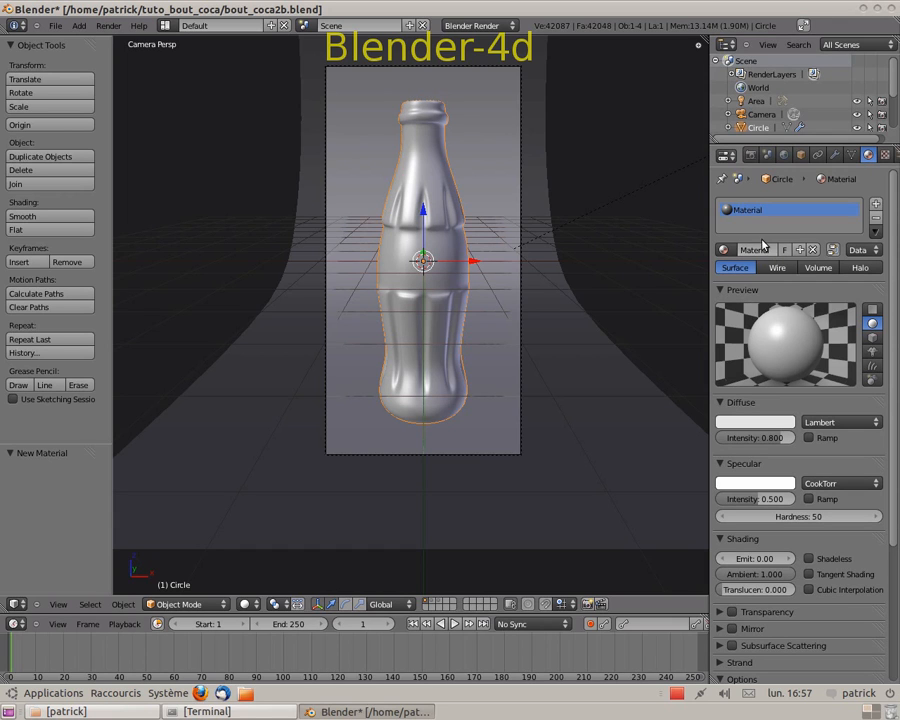
double_click(744, 251)
text(verre)
key(Return)
Set the verre material's specular shader to Blinn with intensity 1.0, hardness 255 and IOR 3.5.
drag(711, 394, 644, 402)
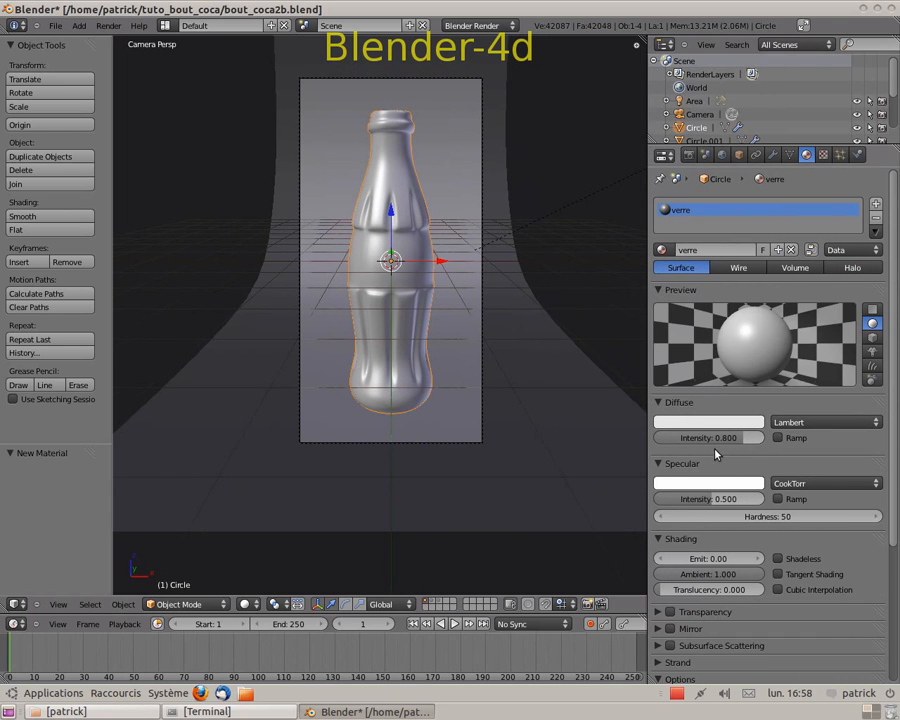
drag(701, 500, 848, 506)
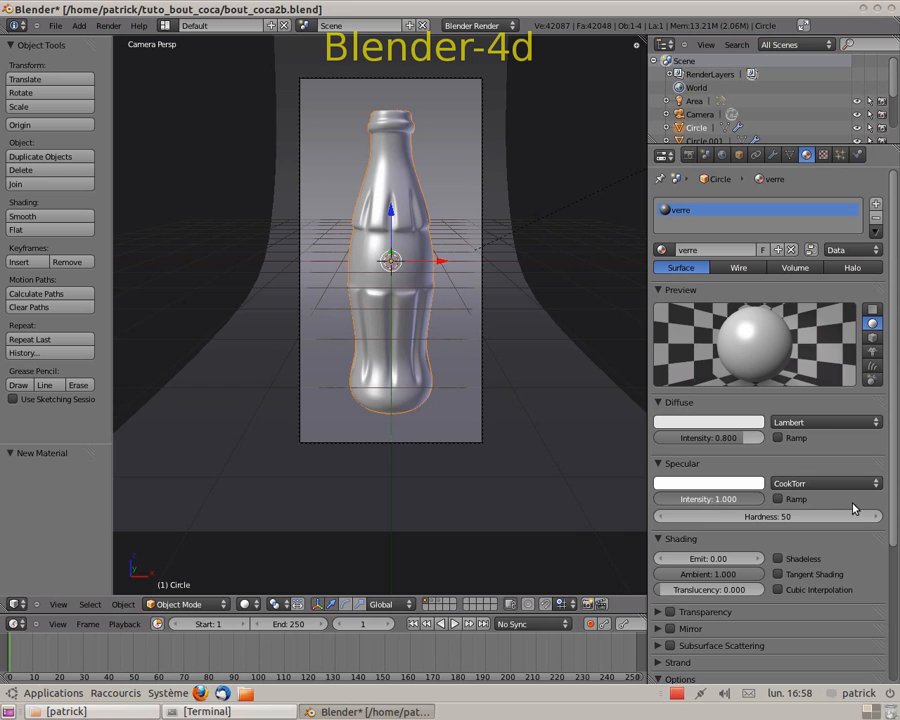
click(874, 483)
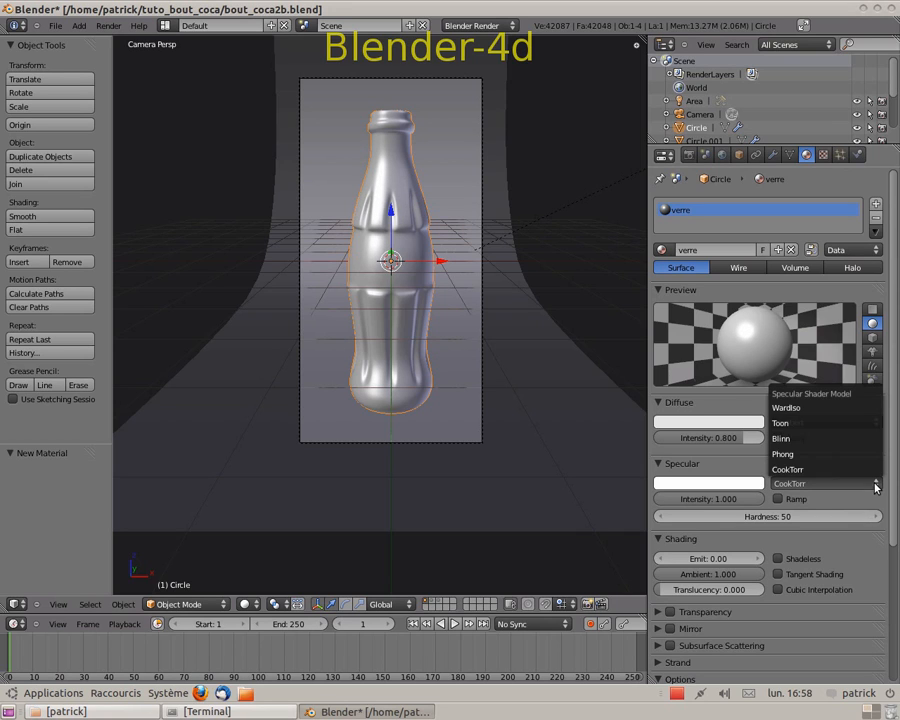
click(800, 438)
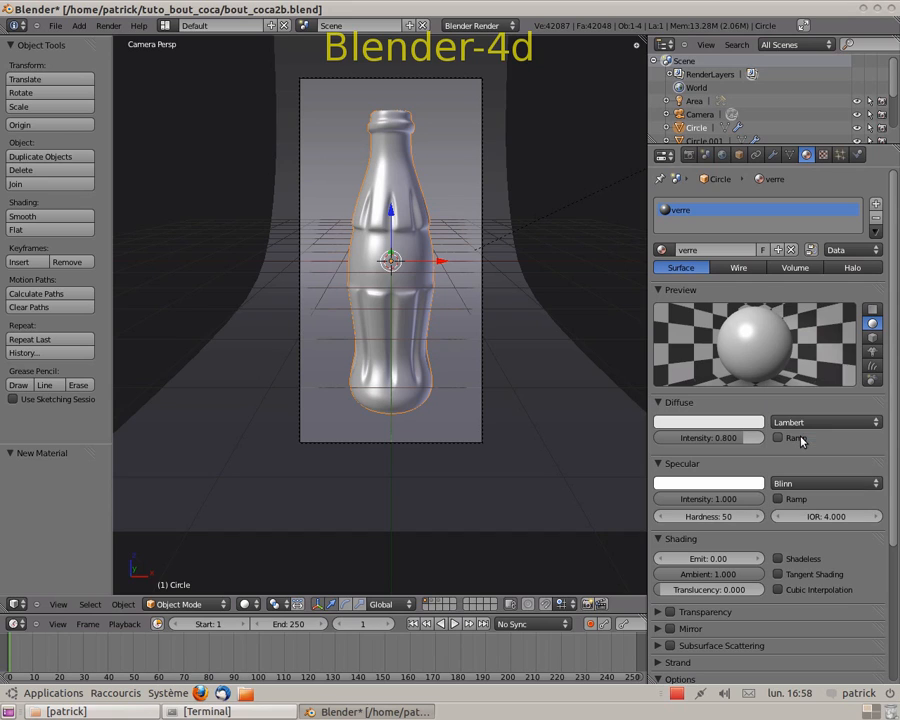
click(715, 517)
text(255)
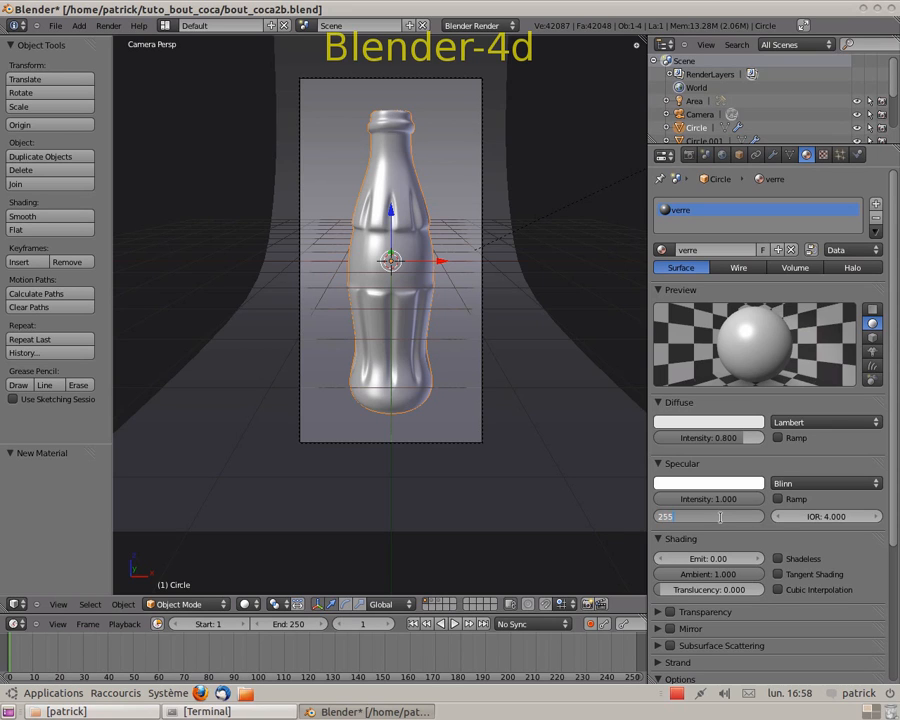
key(Return)
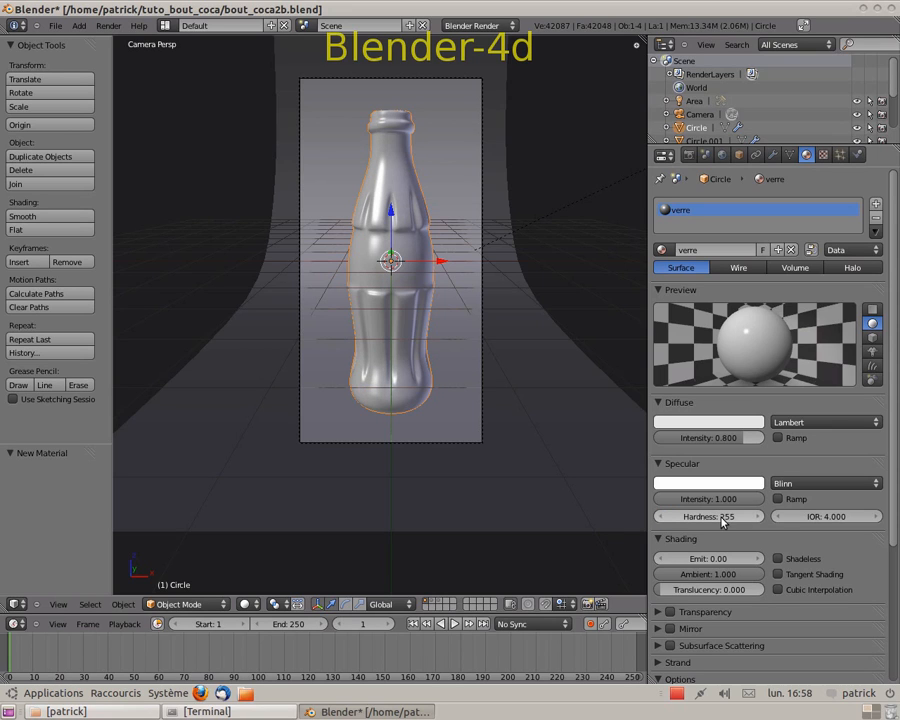
click(795, 516)
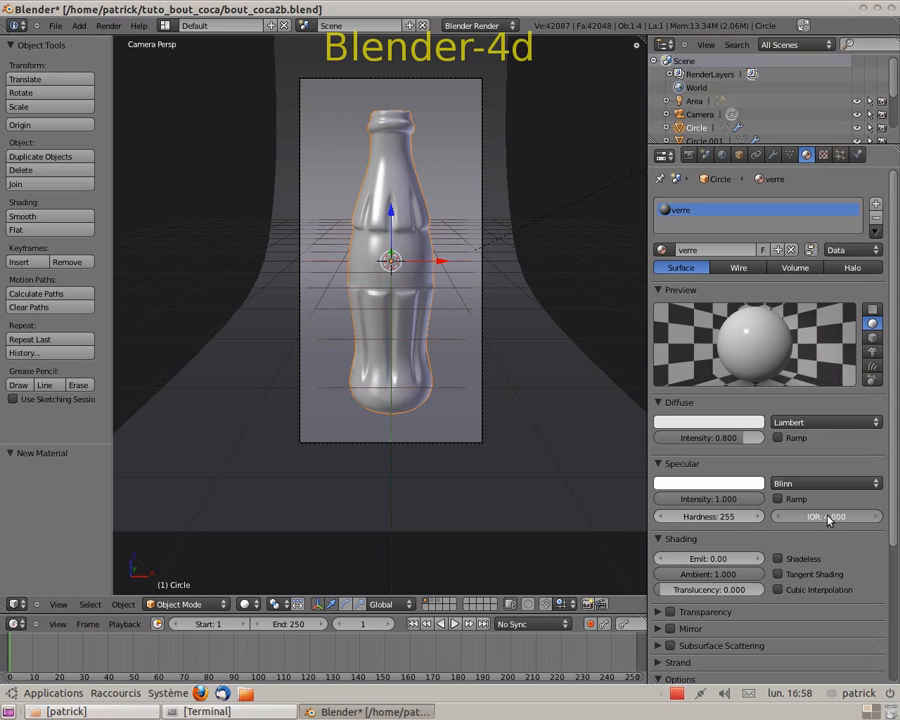
text(3.5)
key(Return)
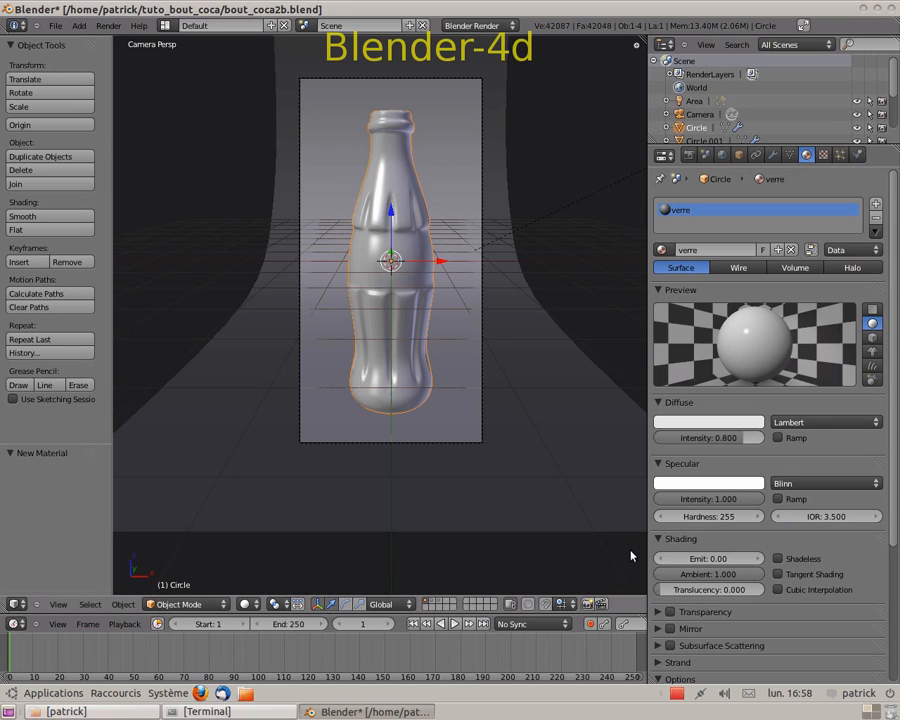
Enable raytraced transparency on the verre material and set its transparency IOR to 1.2.
scroll(685, 578, down, 2)
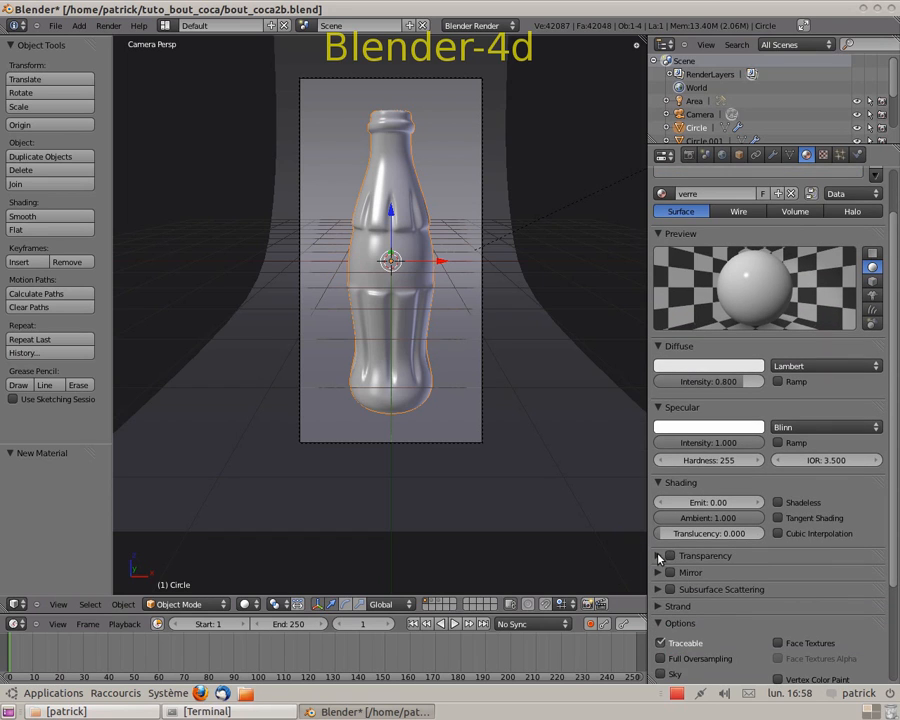
click(668, 557)
click(668, 557)
scroll(785, 570, down, 2)
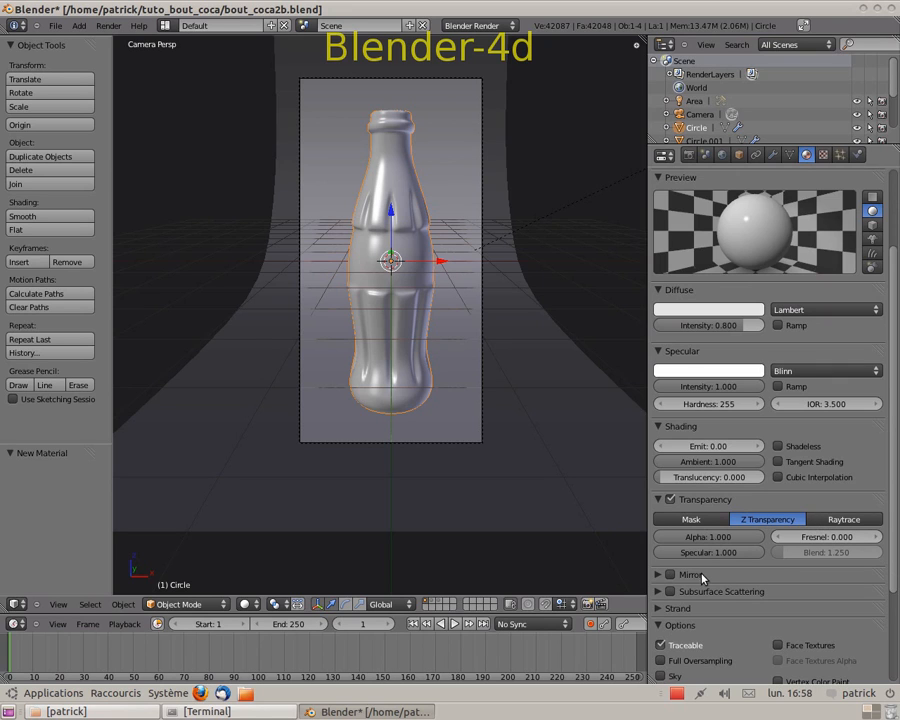
click(840, 524)
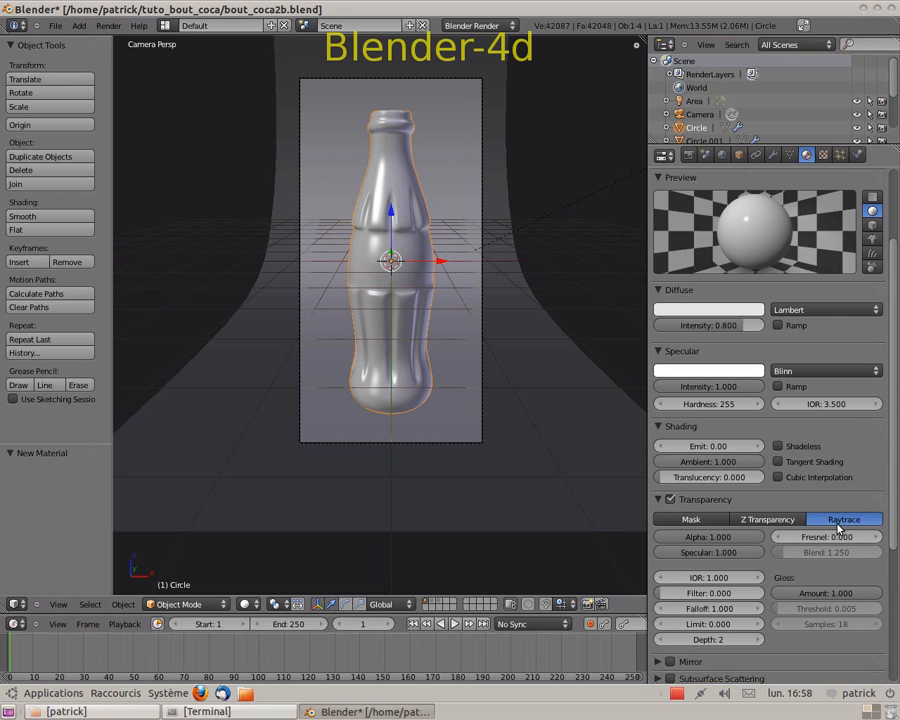
click(708, 578)
text(1)
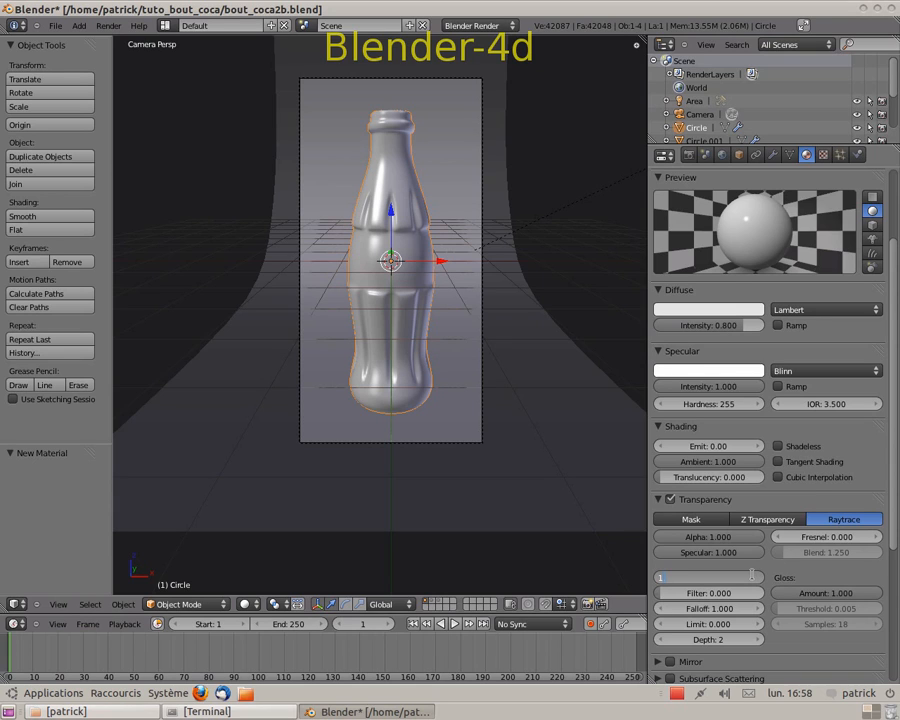
text(.2)
key(Return)
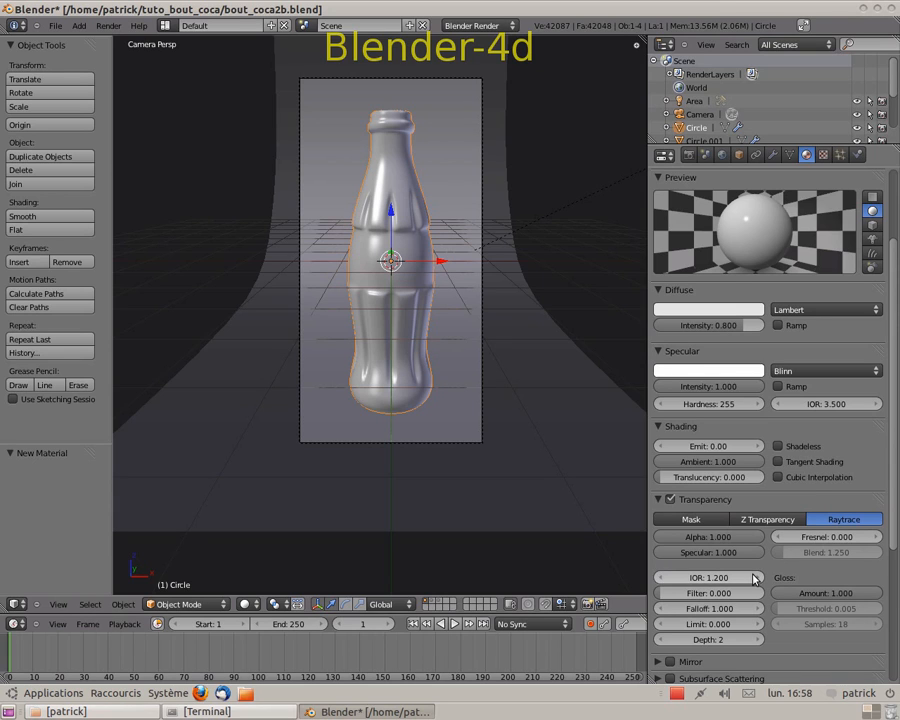
Set the verre material's transparency Fresnel to 3 and its ray depth to 7.
click(836, 538)
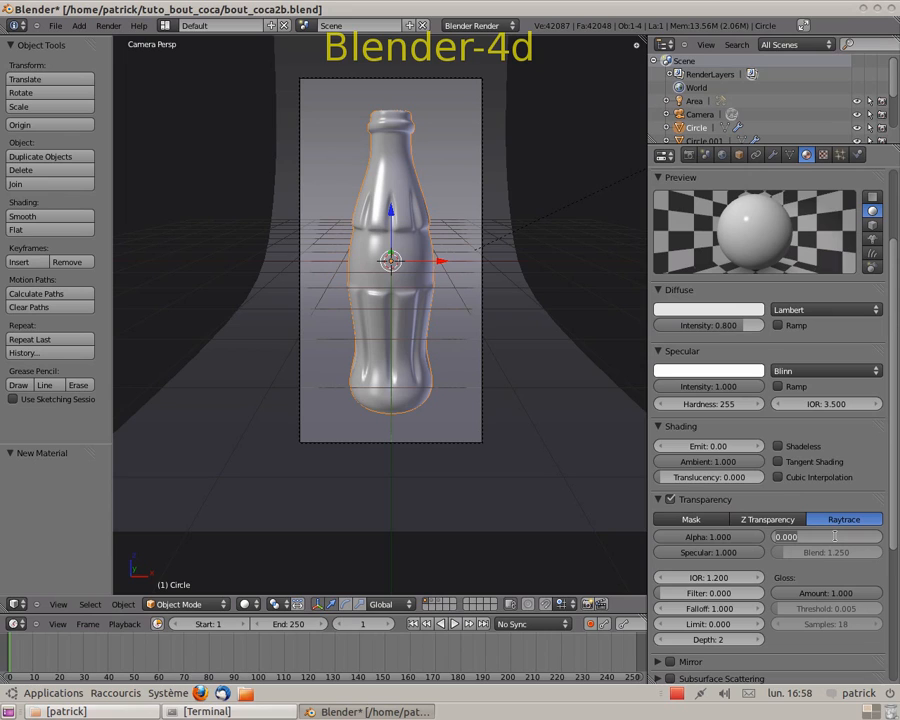
text(3)
key(Return)
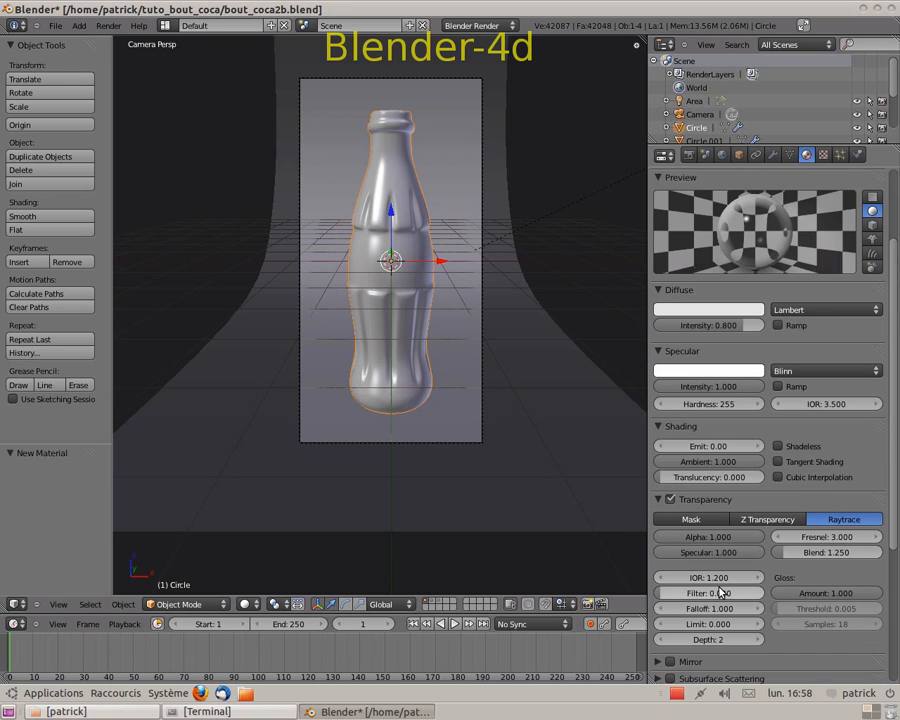
click(712, 641)
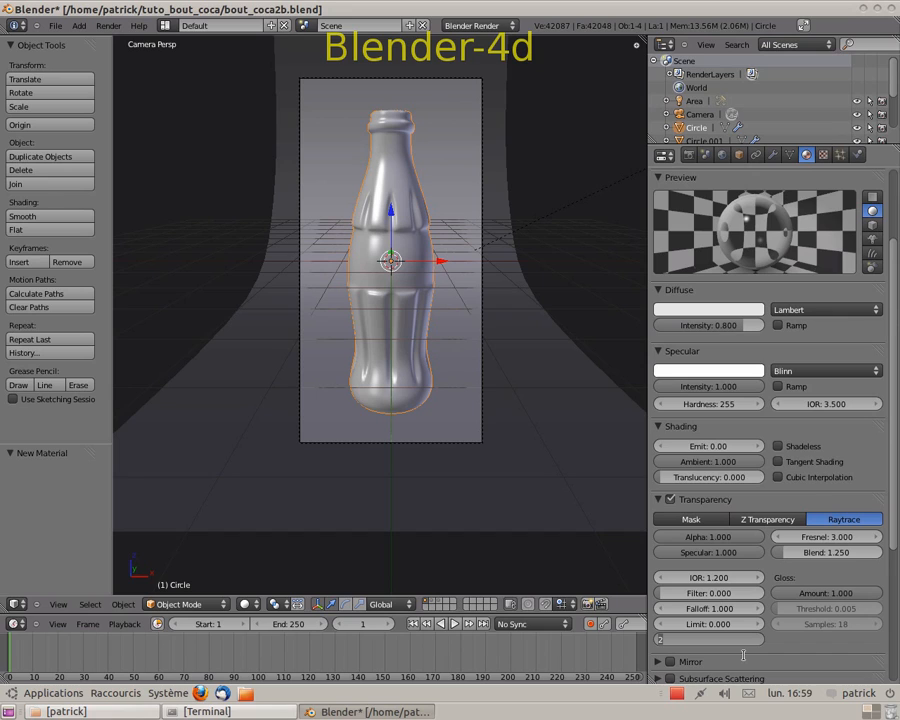
text(7)
key(Return)
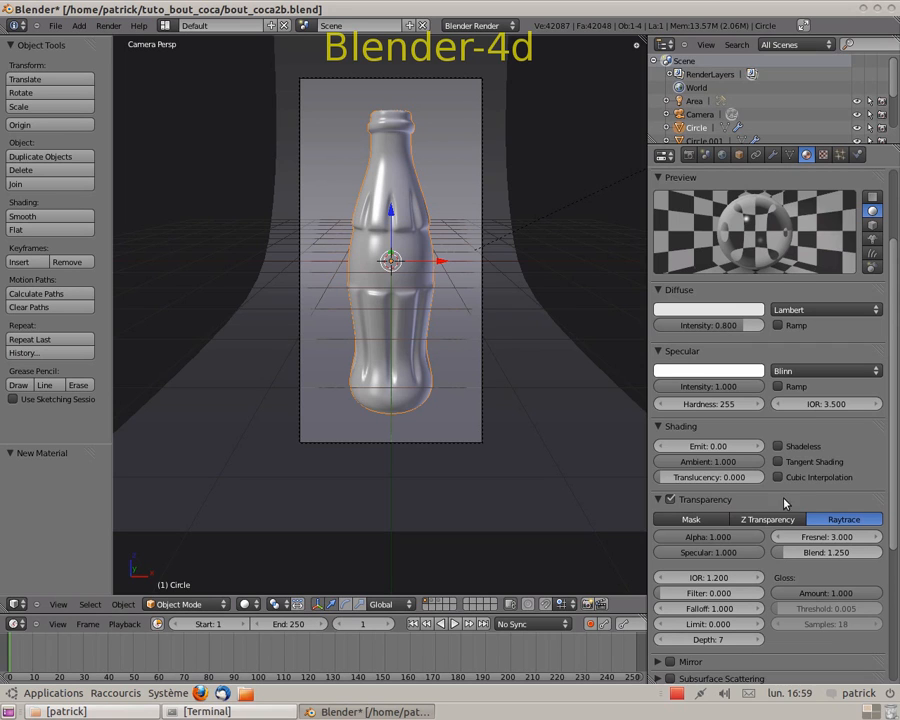
Enable mirror on the verre material with a reflectivity of 0.7 and a Fresnel of 3.
scroll(716, 490, down, 3)
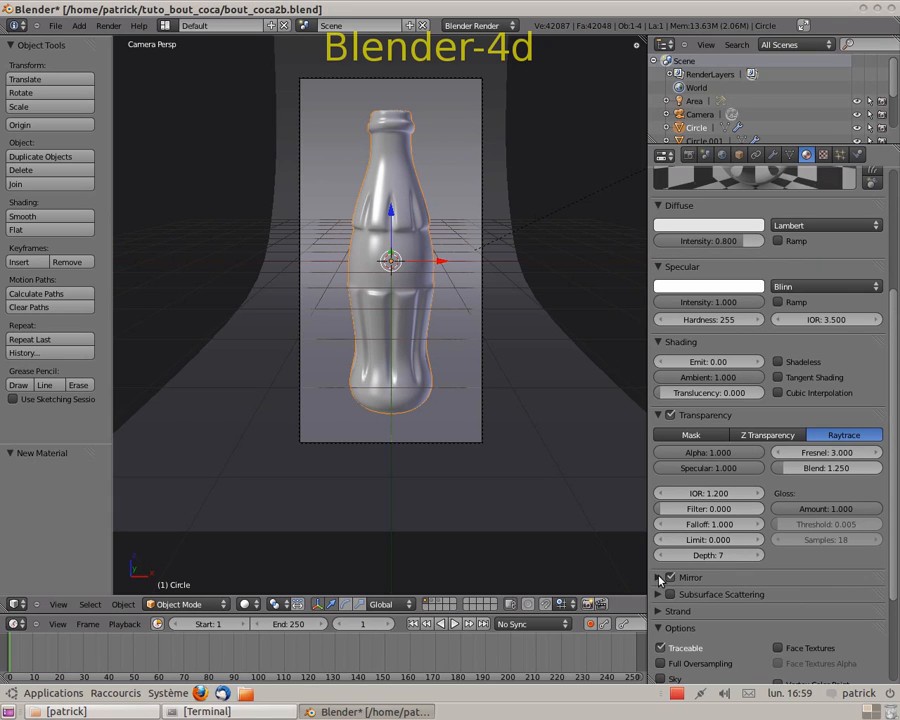
click(659, 578)
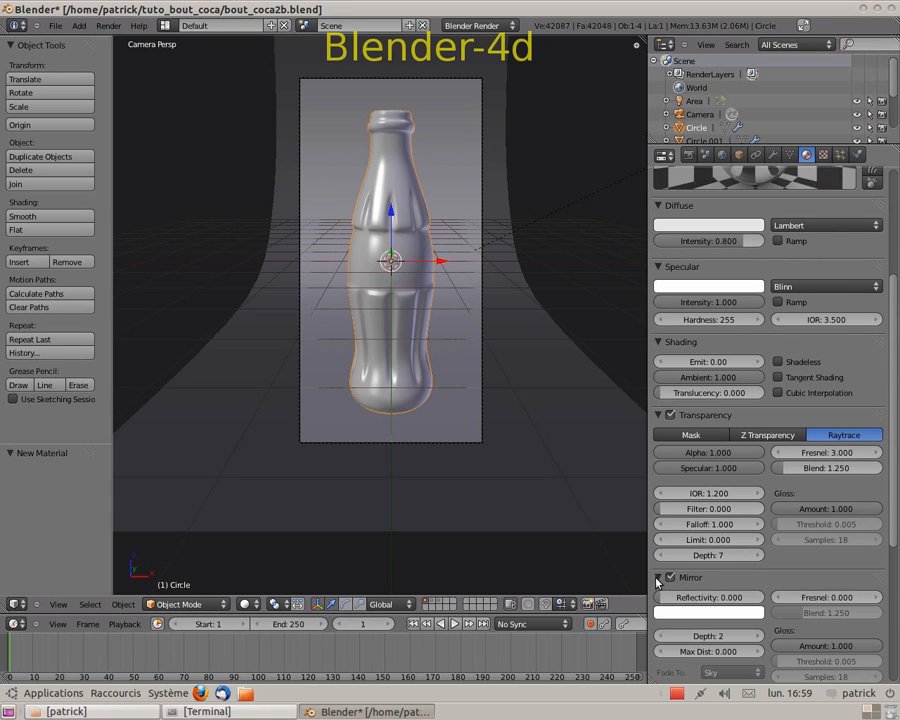
click(727, 600)
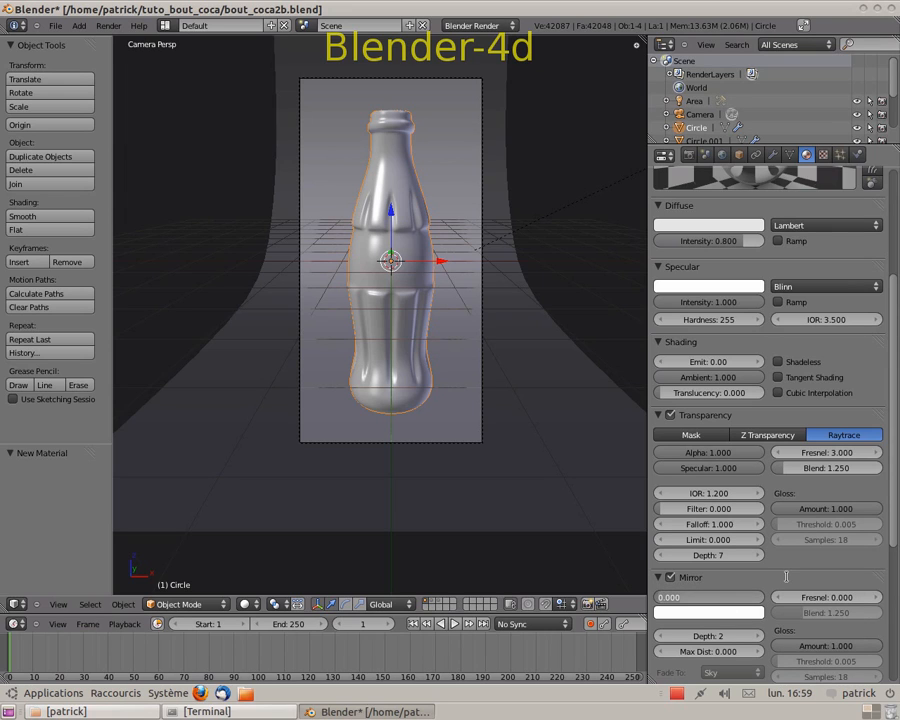
text(0.7)
key(Return)
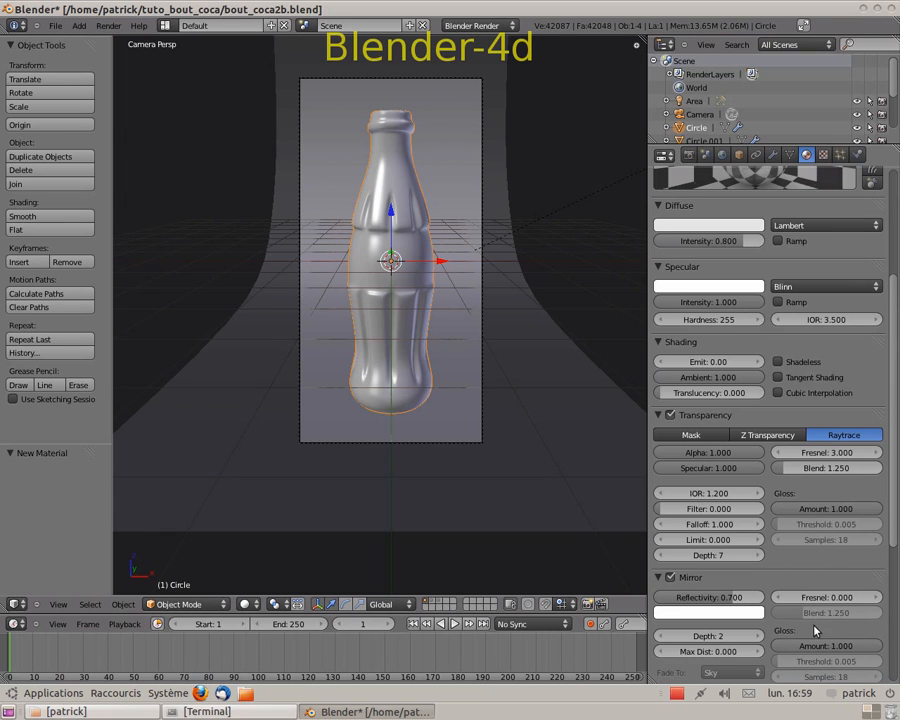
click(833, 598)
text(3)
key(Return)
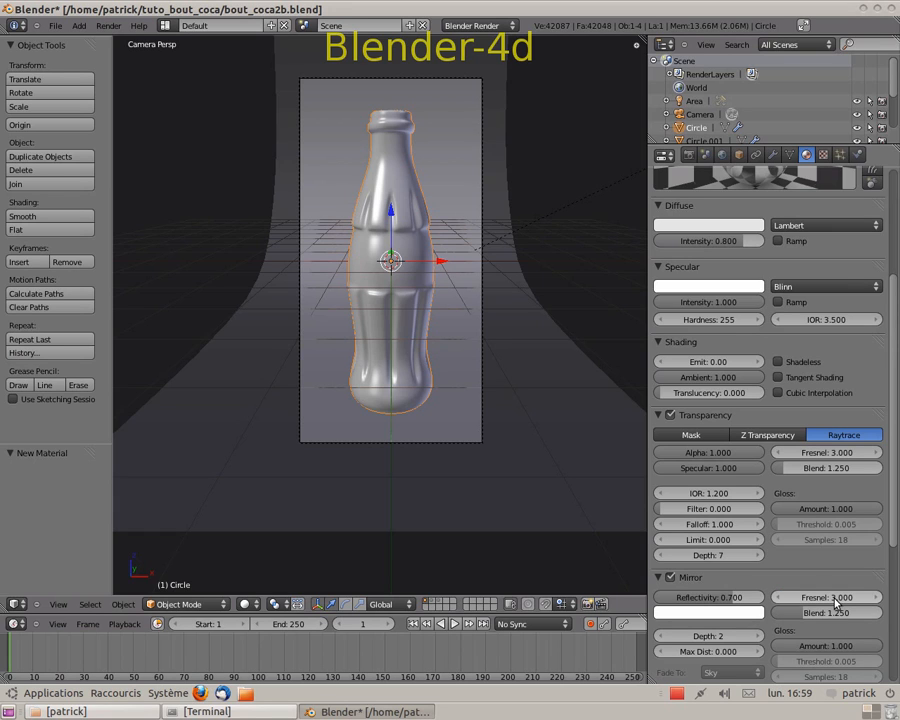
Render the scene through the camera to check the glass bottle, and return to the 3D view.
scroll(769, 313, up, 3)
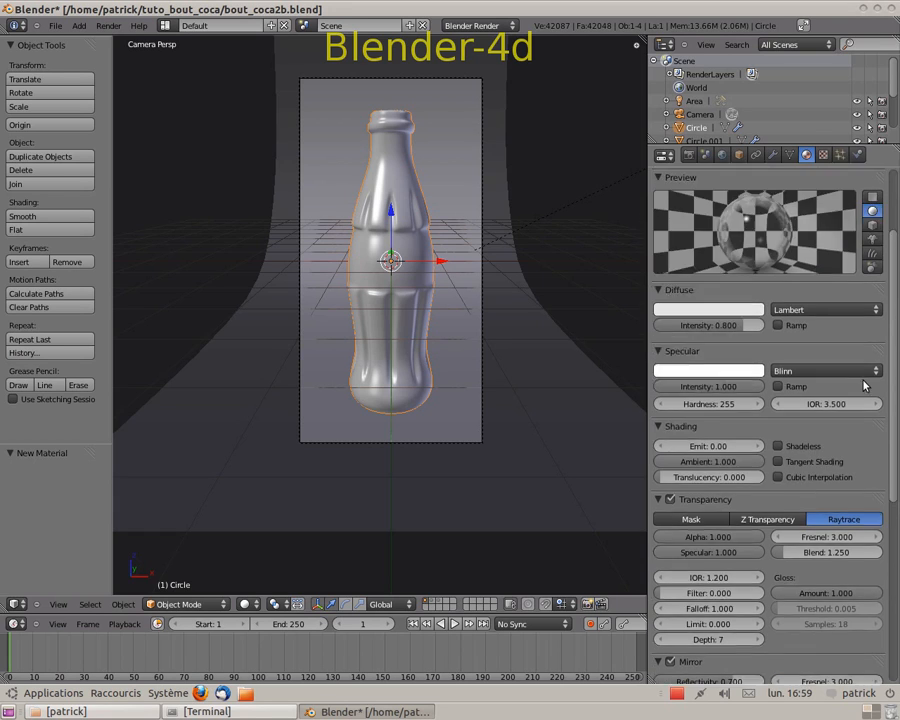
scroll(765, 266, up, 2)
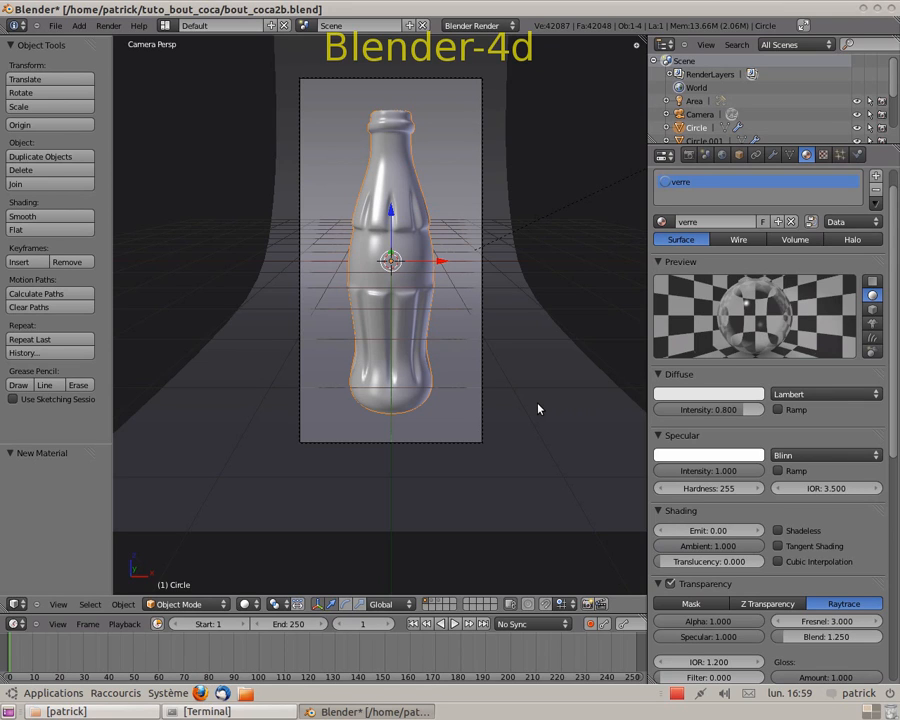
key(F12)
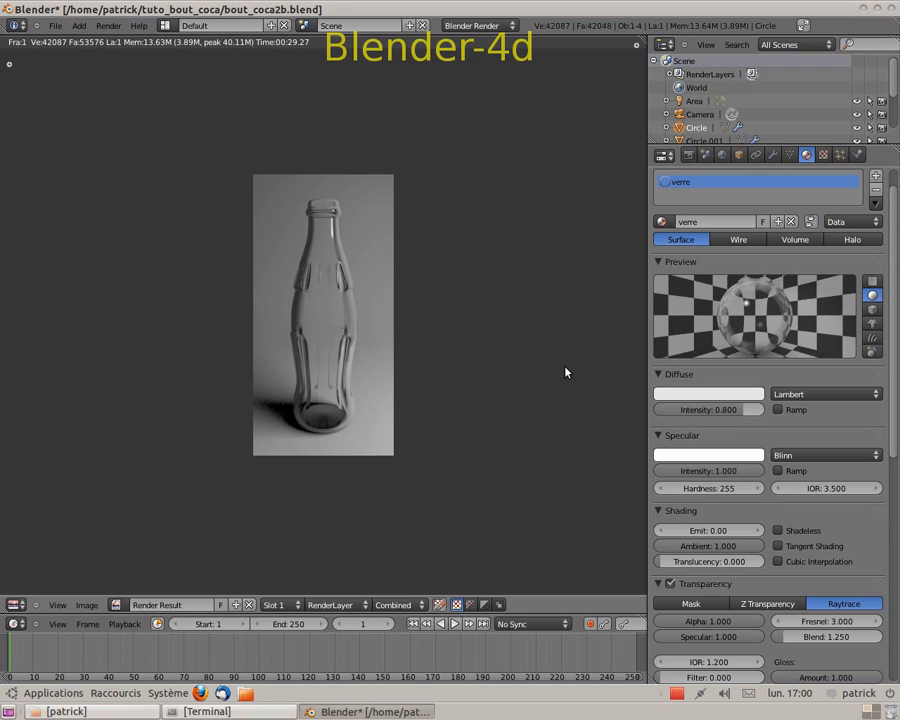
key(Escape)
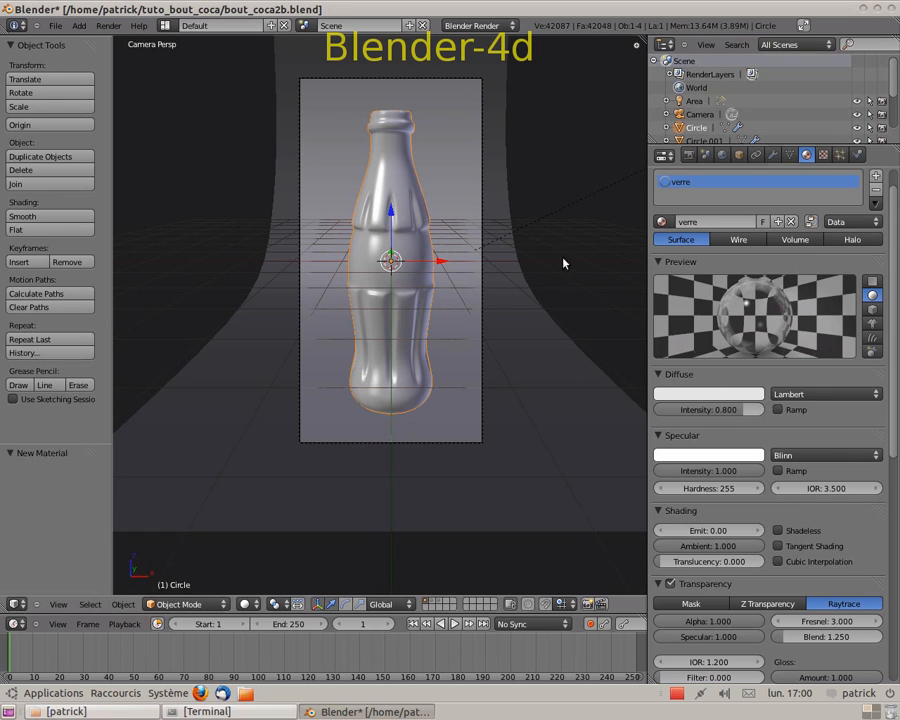
Give the curved backdrop plane a new material and name it sol.
right_click(583, 448)
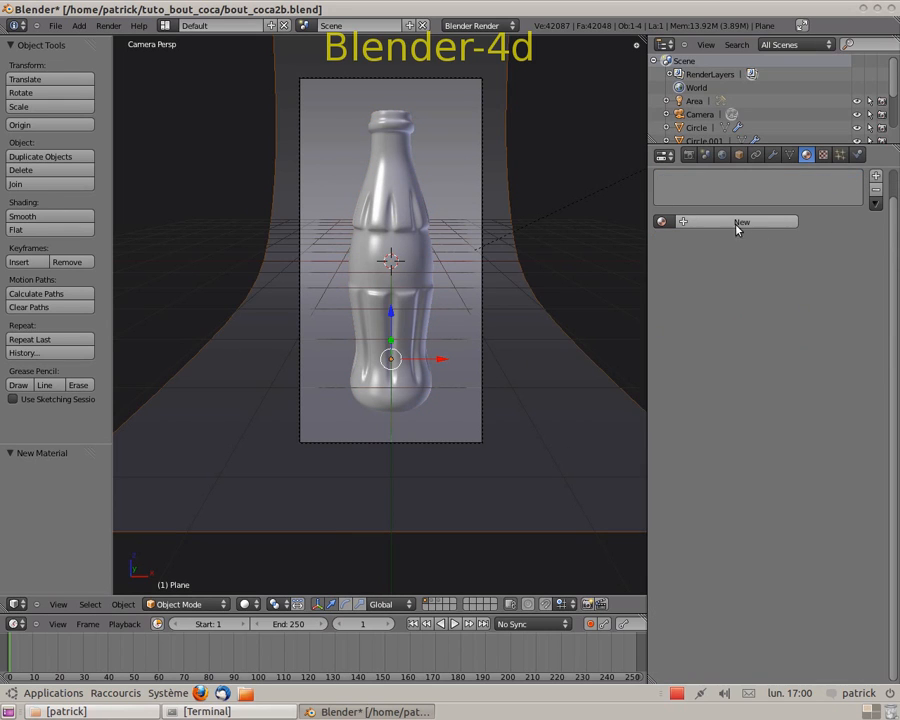
click(707, 222)
click(708, 222)
text(so)
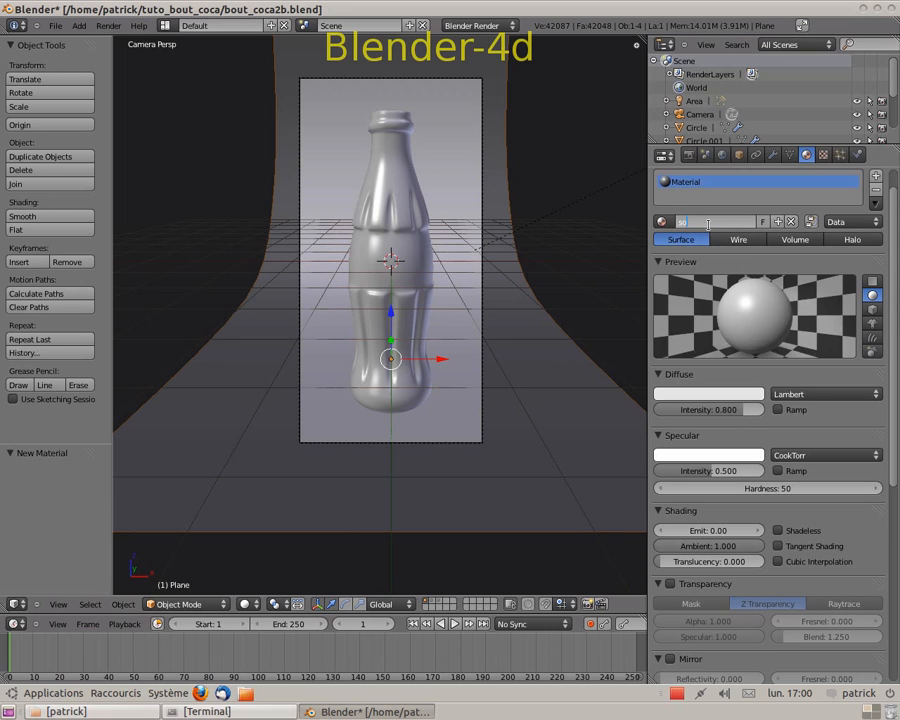
text(l)
key(Return)
Make the sol material receive transparent shadows.
scroll(764, 512, down, 7)
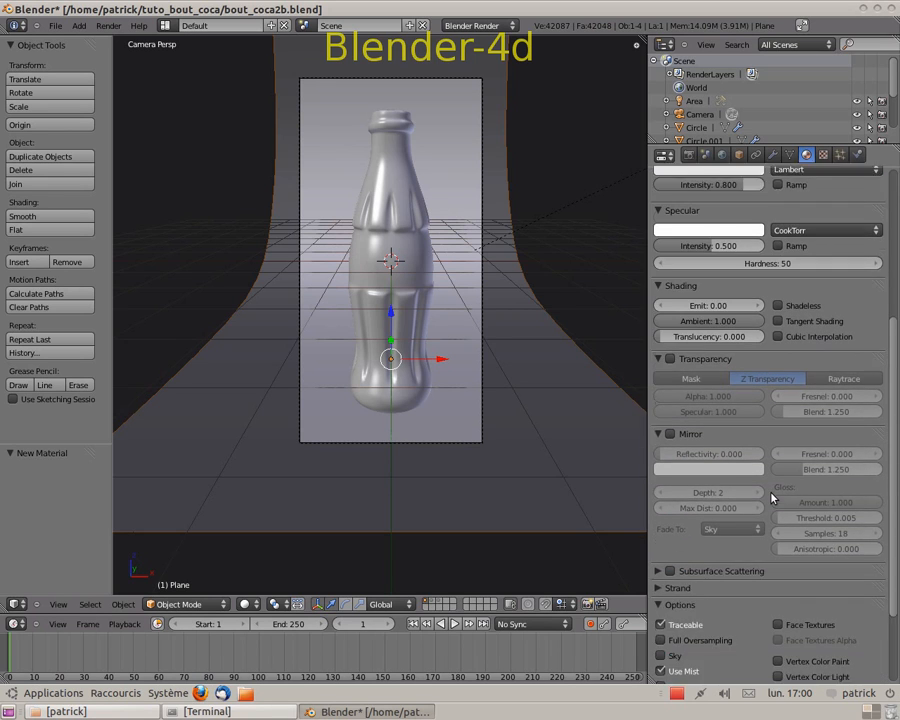
scroll(771, 498, down, 2)
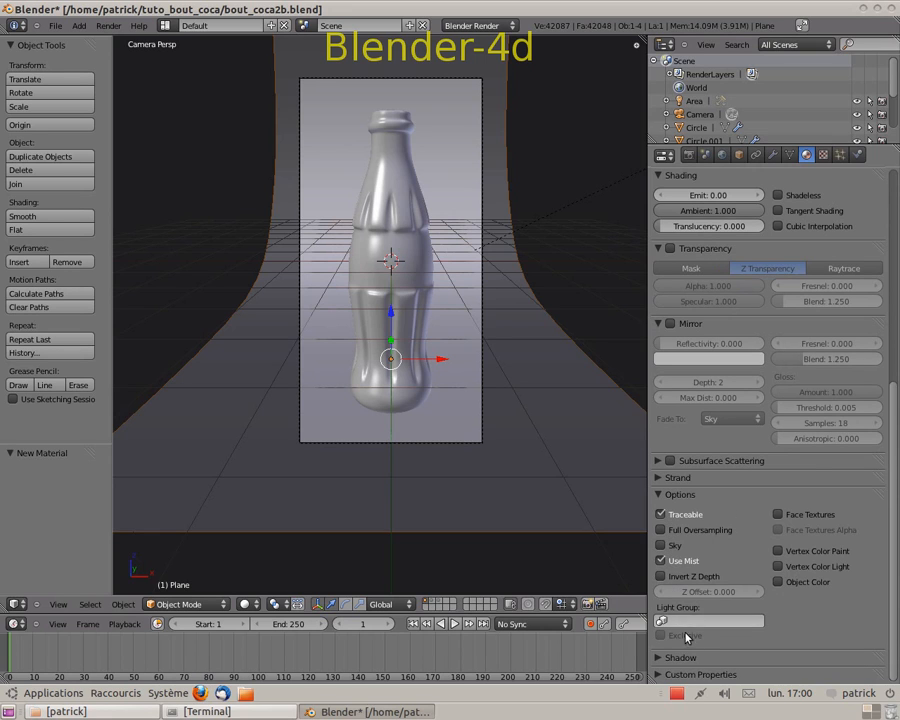
click(660, 658)
scroll(715, 625, down, 3)
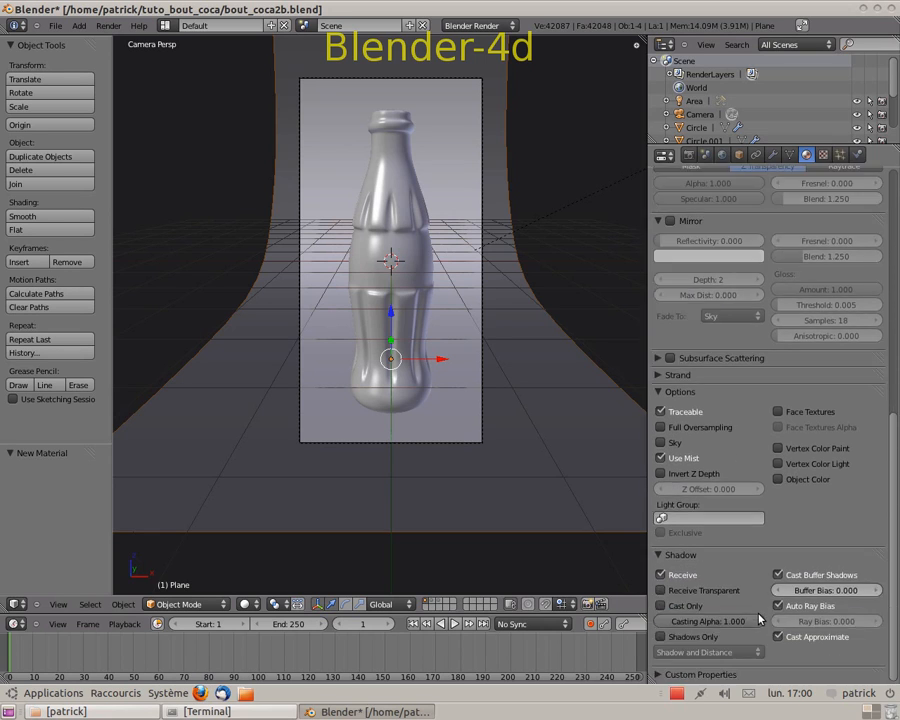
click(660, 590)
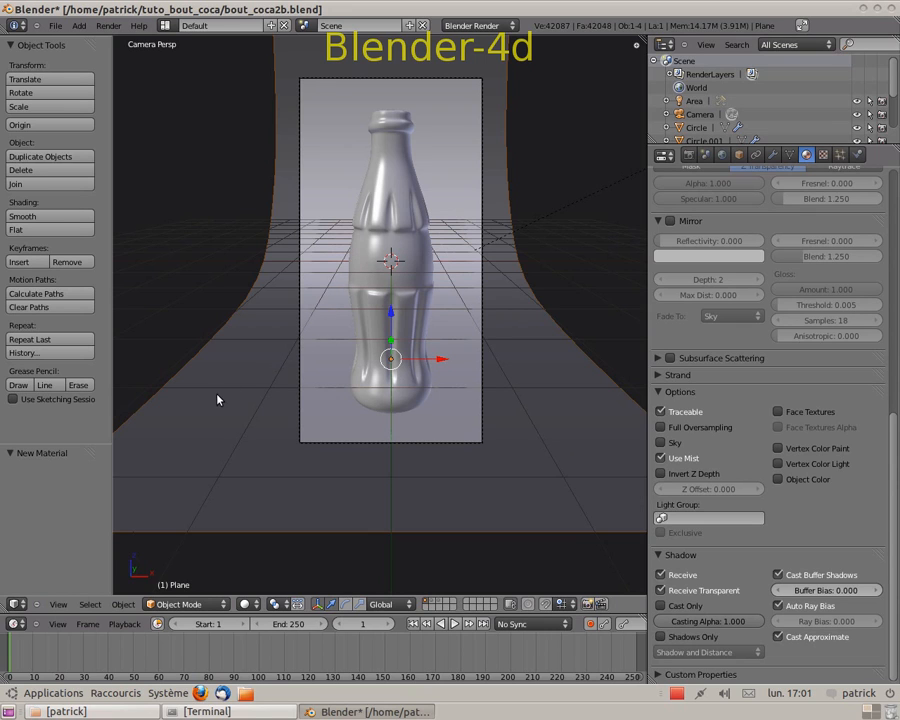
Render the scene to check the glass bottle's shadow on the floor.
key(F12)
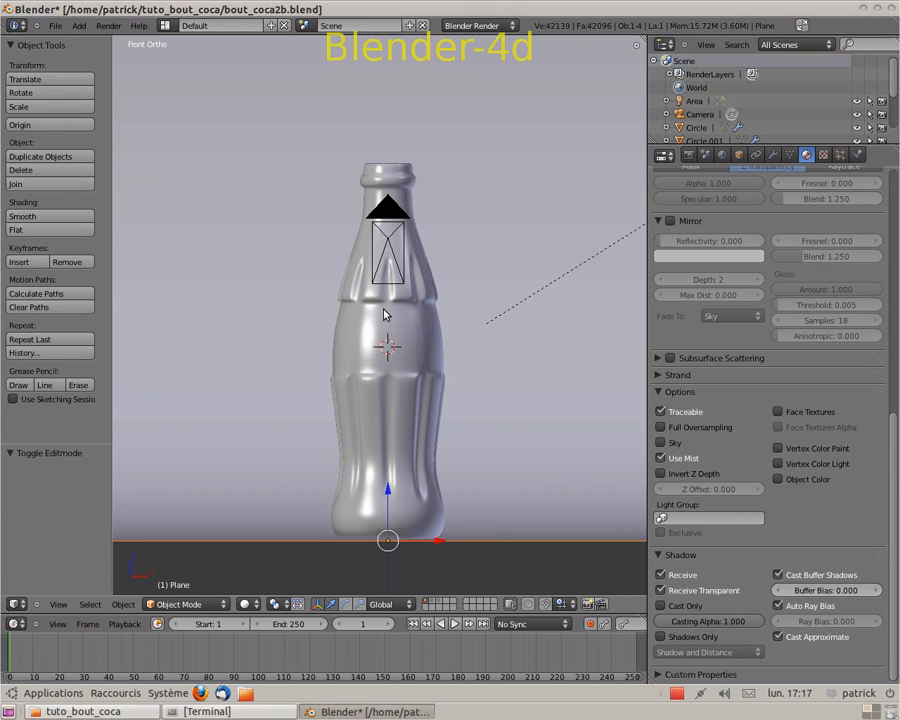
Add a horizontal loop cut to the bottle mesh near the upper edge of the label band, sliding it about -0.34.
scroll(418, 325, up, 4)
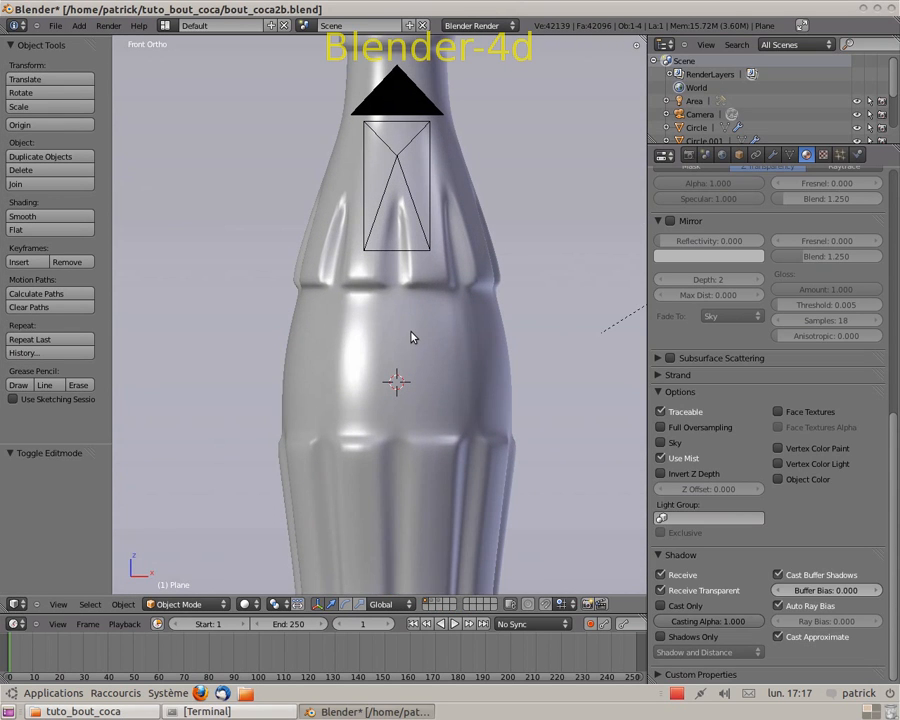
right_click(411, 336)
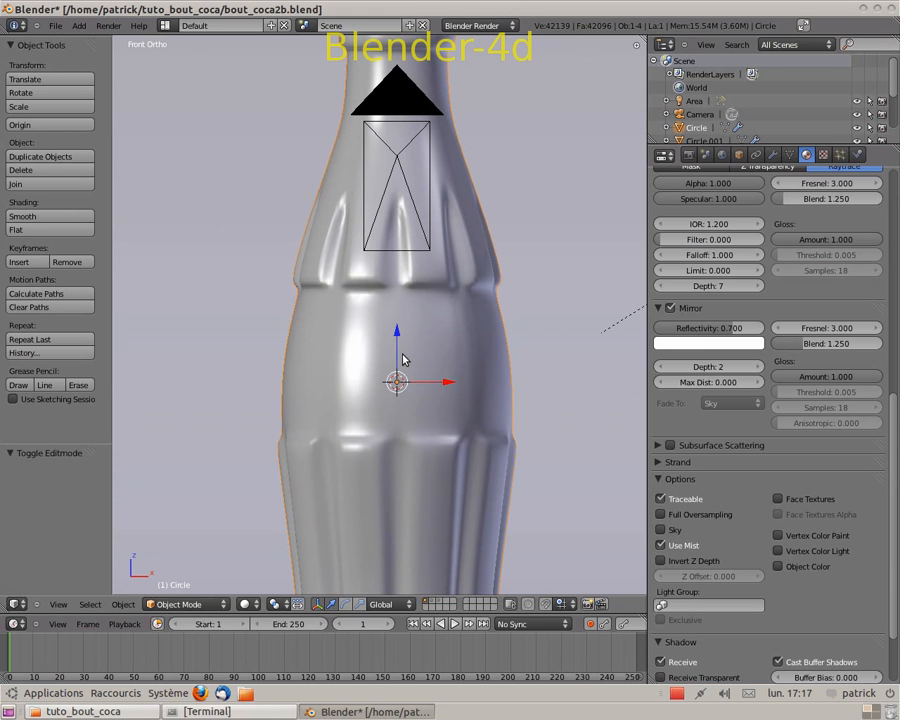
key(Tab)
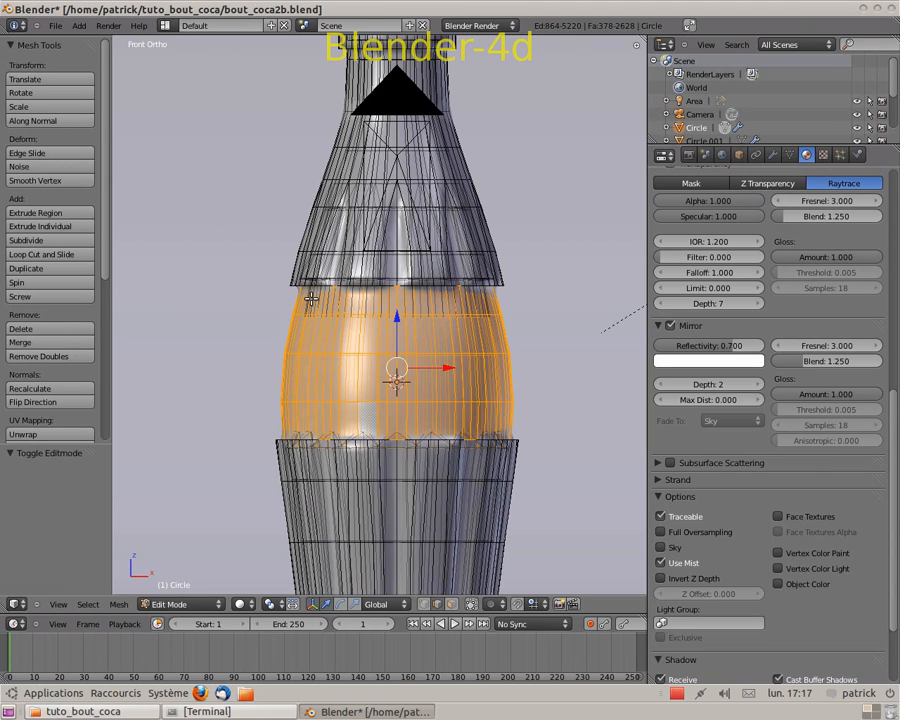
key(ctrl+r)
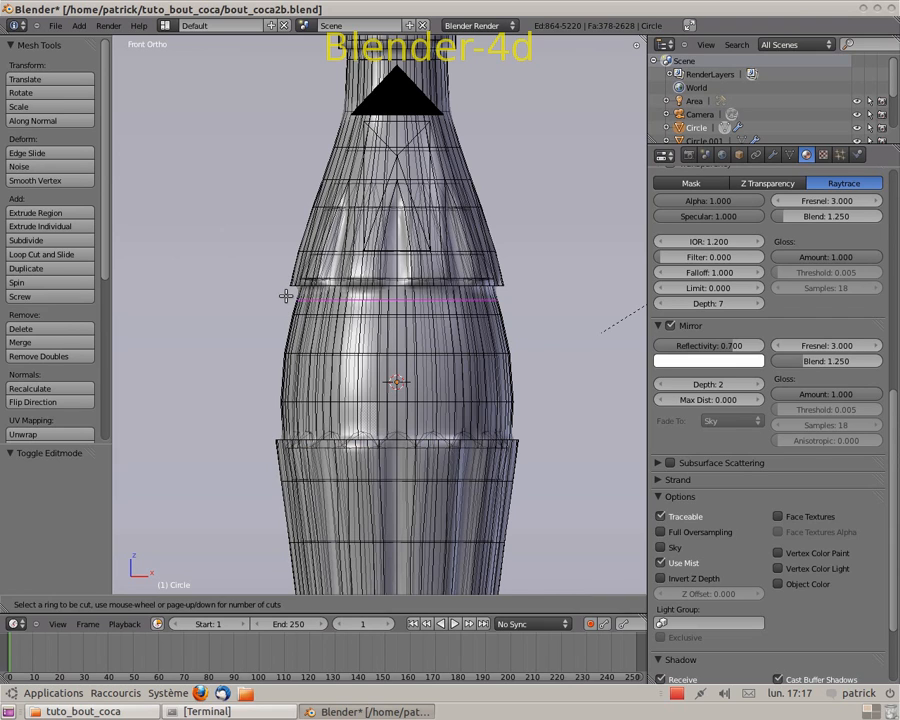
click(286, 296)
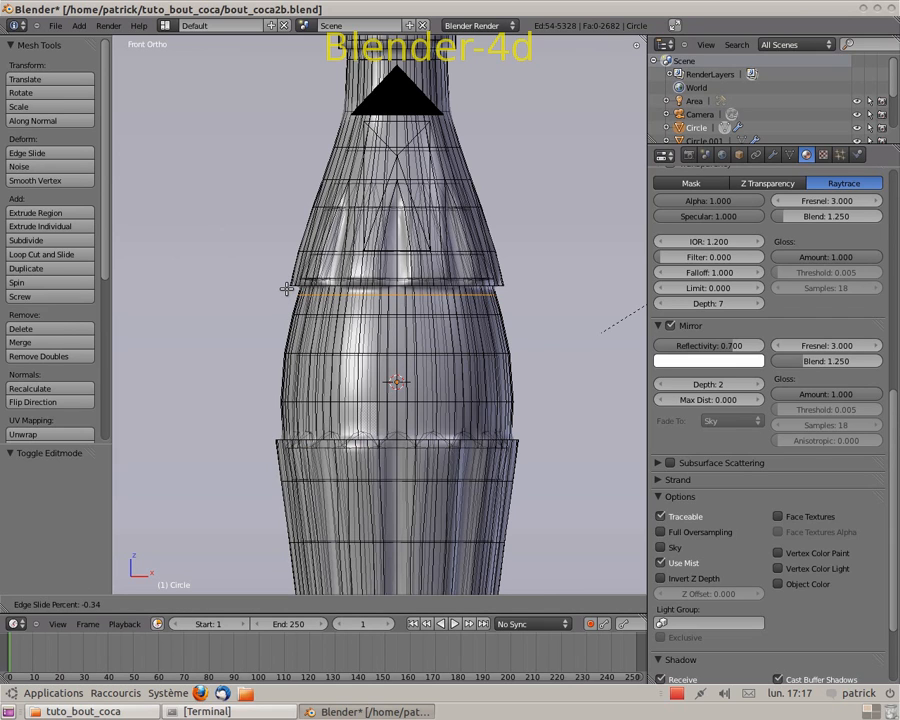
click(286, 289)
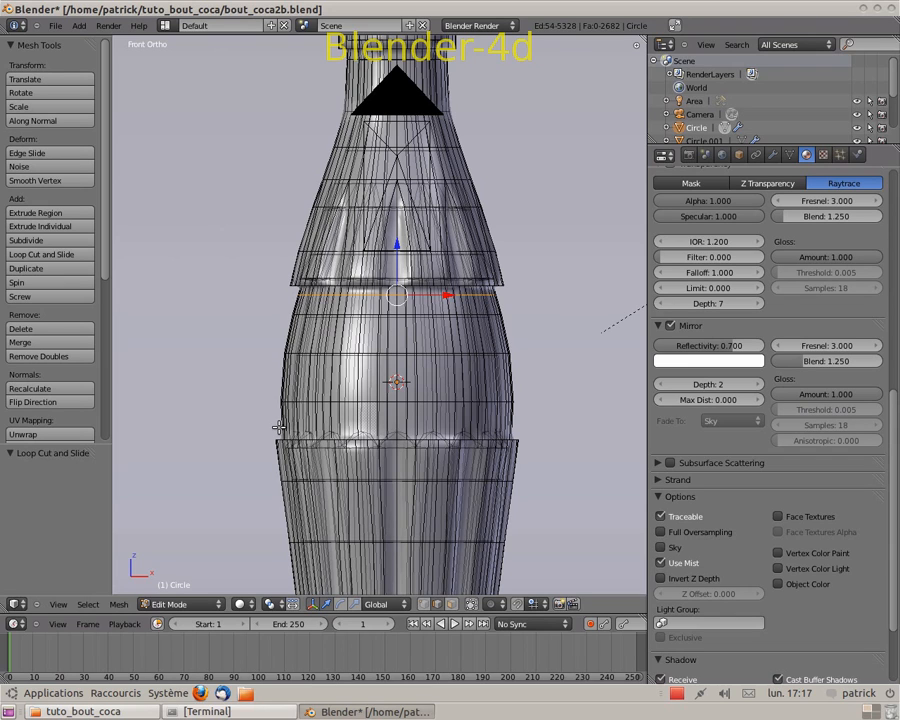
Add another horizontal loop cut near the lower edge of the label band, sliding it about 0.47.
key(ctrl+r)
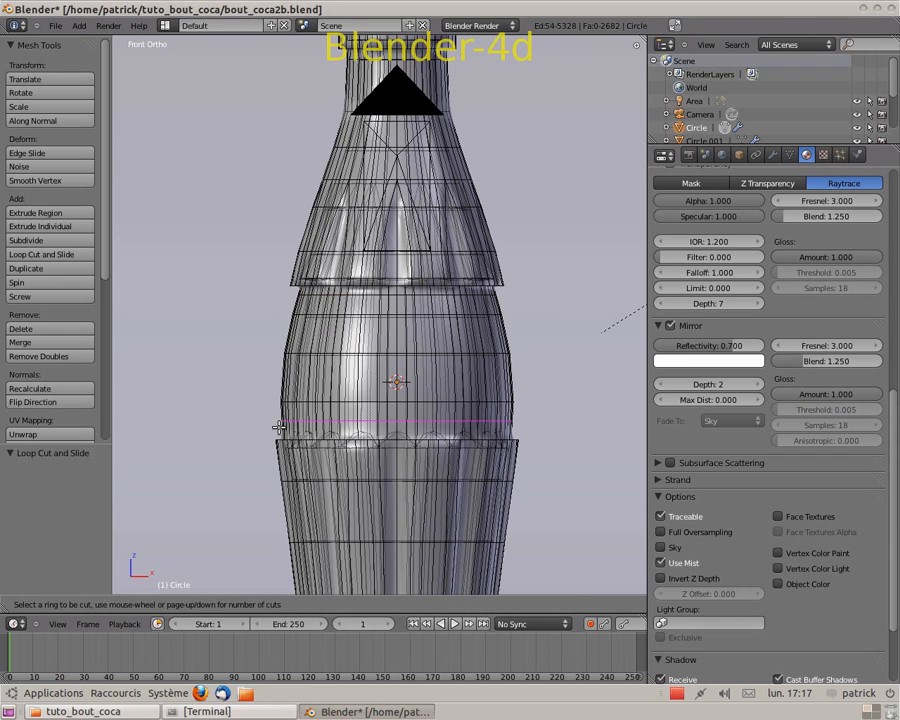
click(279, 427)
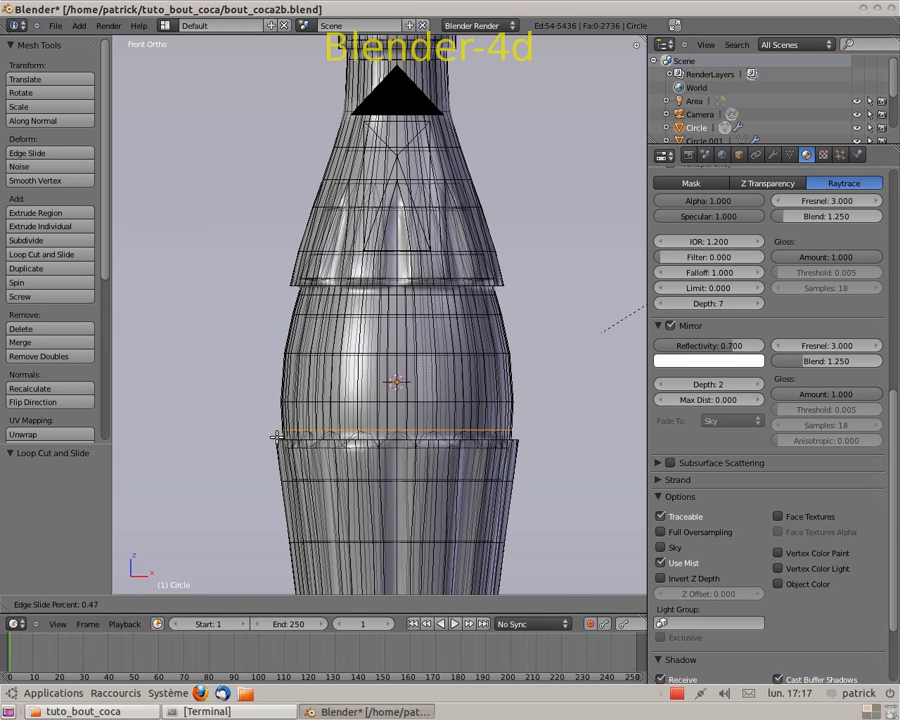
click(276, 436)
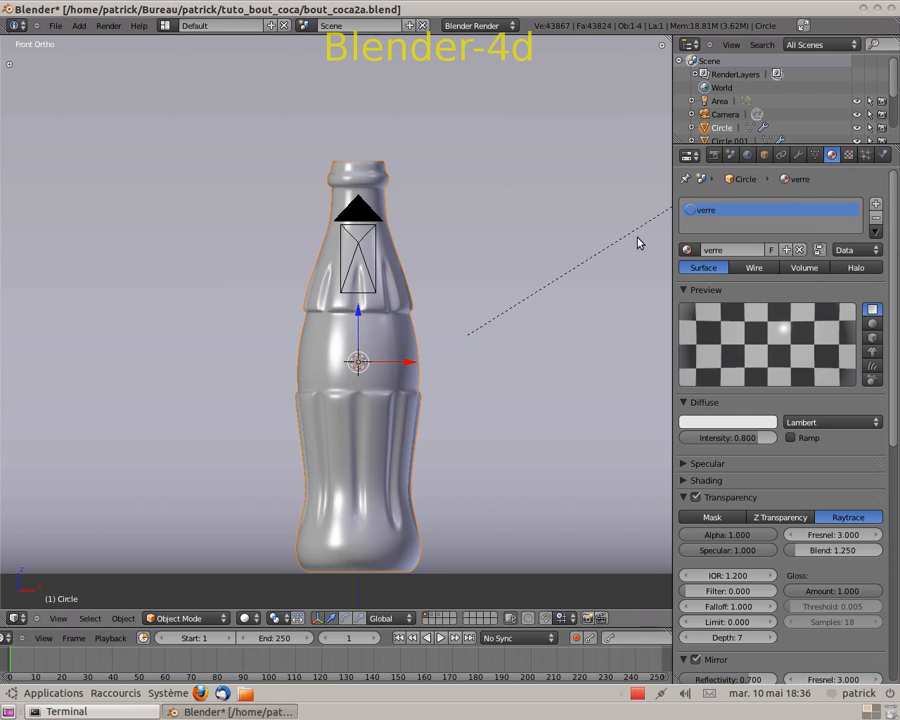
In Edit Mode, add a second material slot to the bottle with a new material named etiquette.
key(Tab)
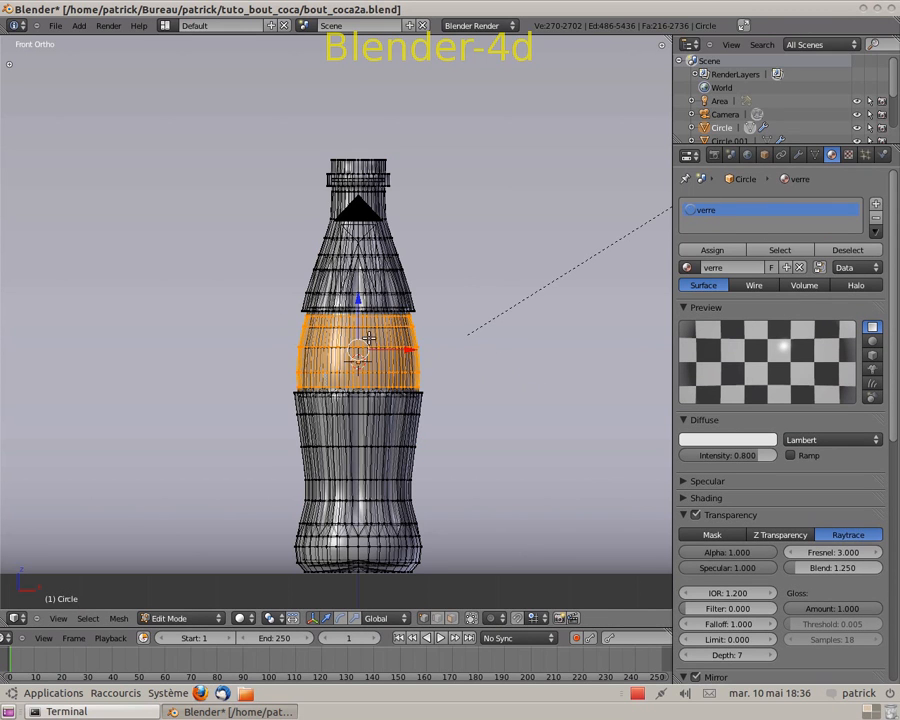
click(877, 205)
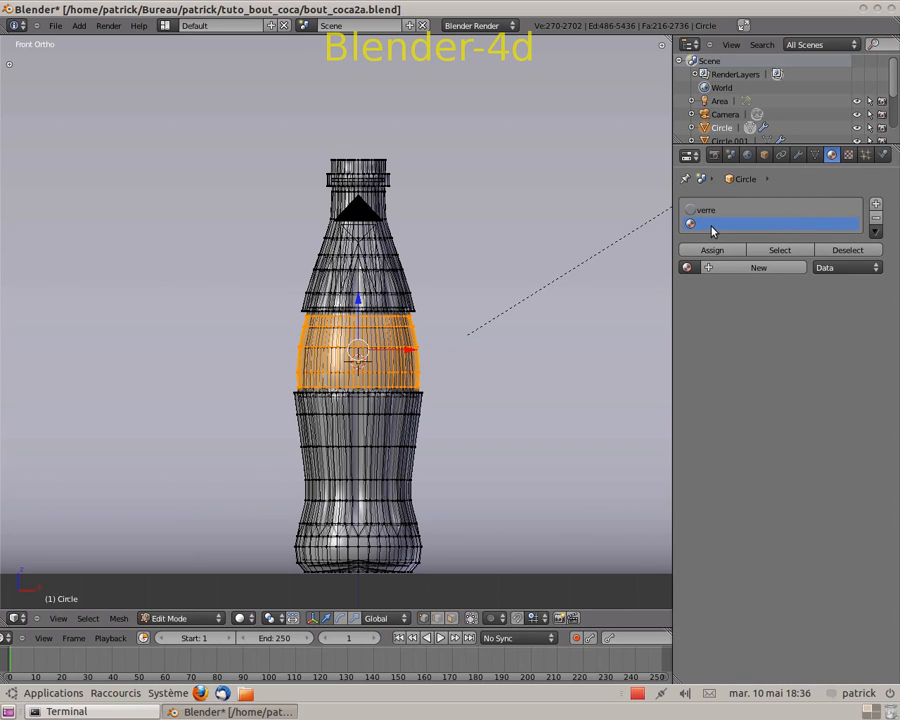
click(752, 267)
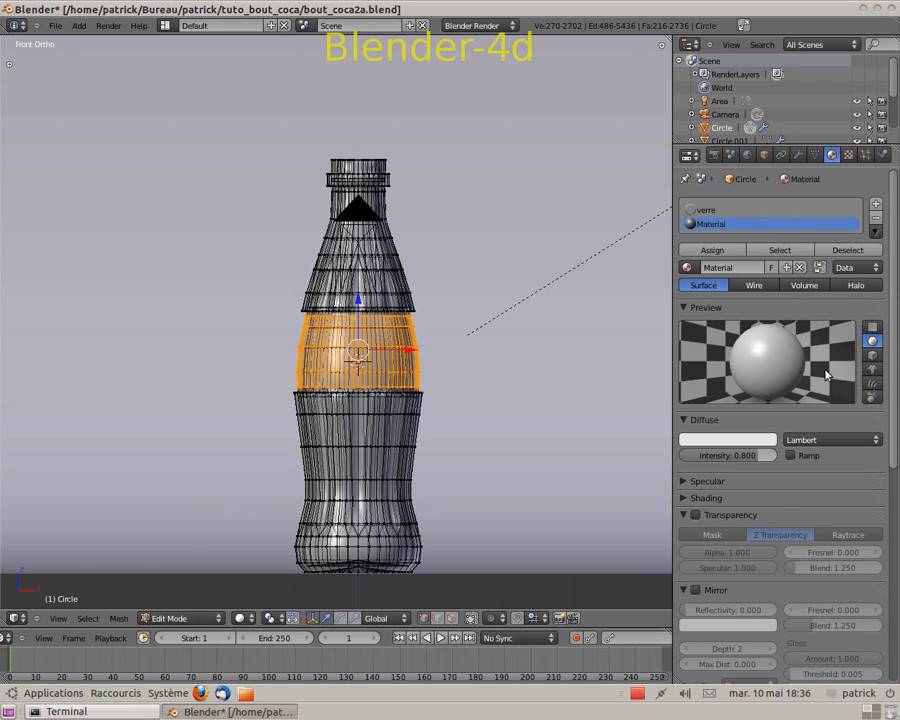
click(727, 266)
text(c)
key(Return)
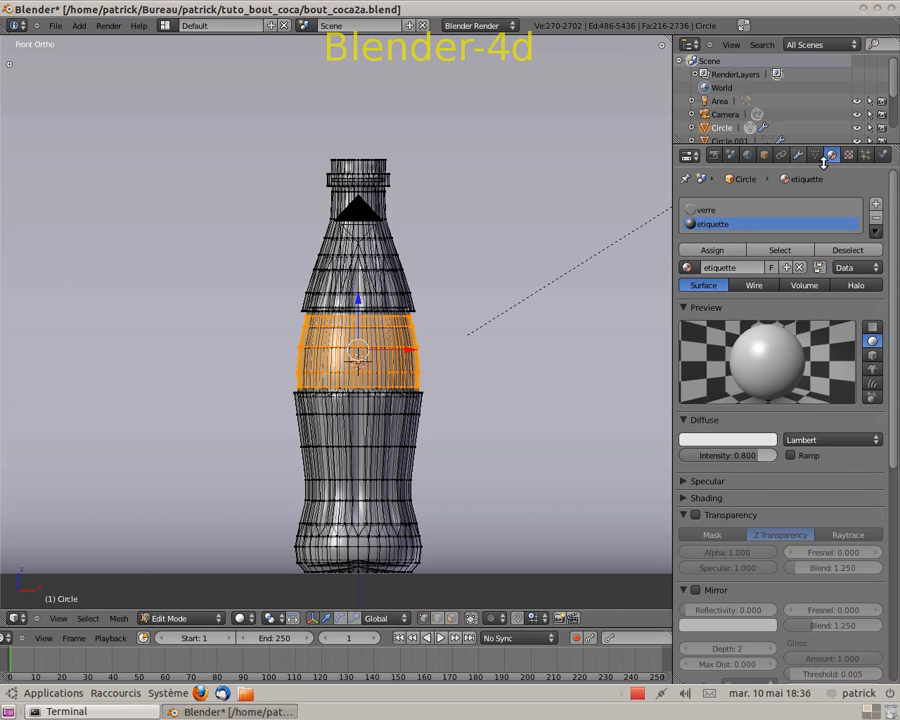
Add a new texture to the etiquette material and name it coca.
scroll(805, 410, down, 5)
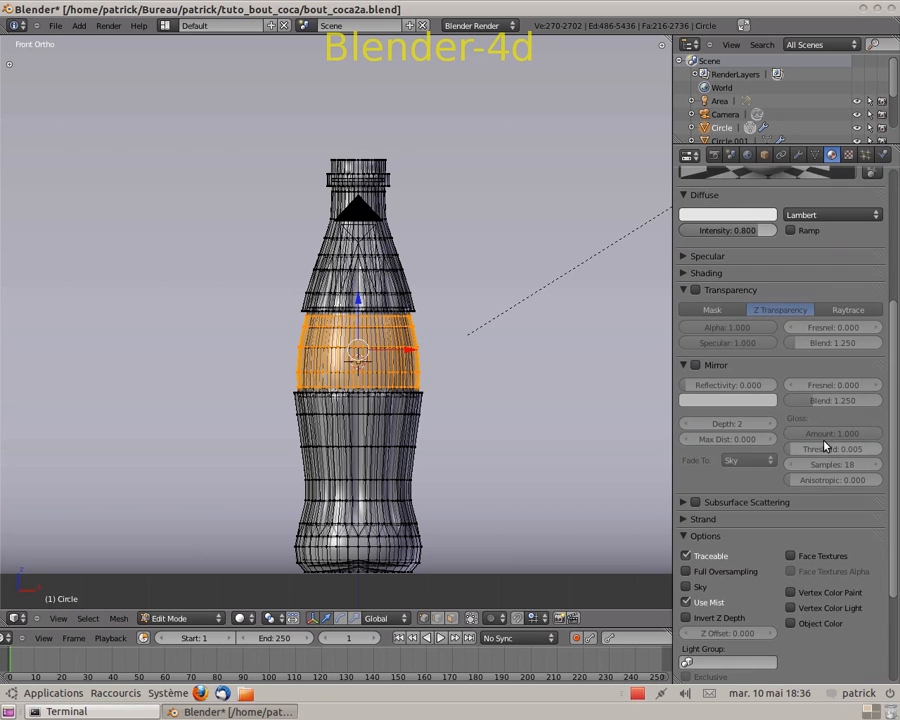
scroll(815, 445, down, 2)
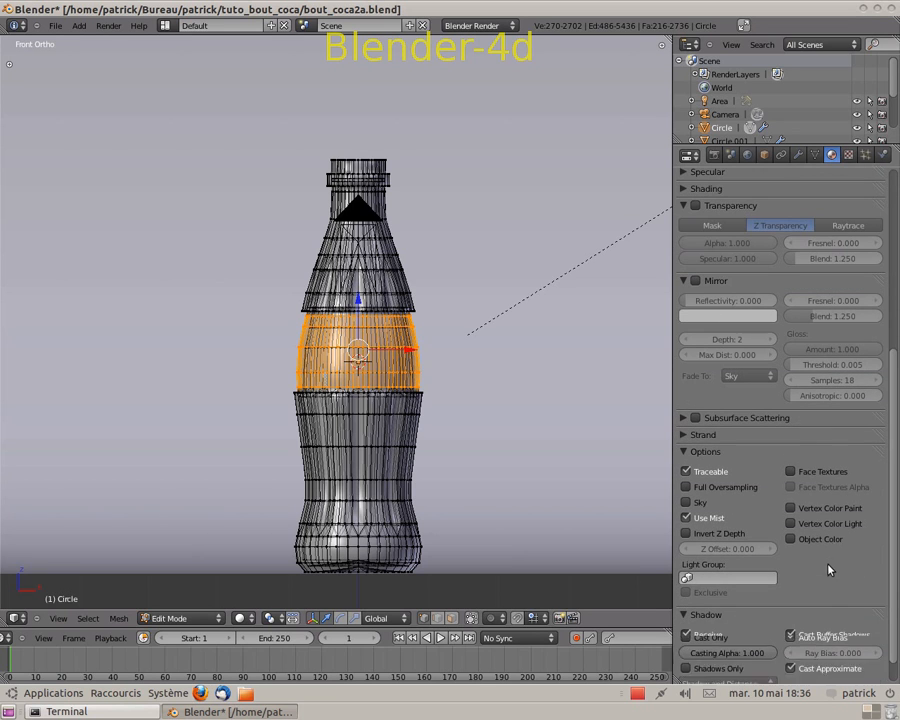
scroll(828, 565, up, 2)
scroll(845, 374, up, 6)
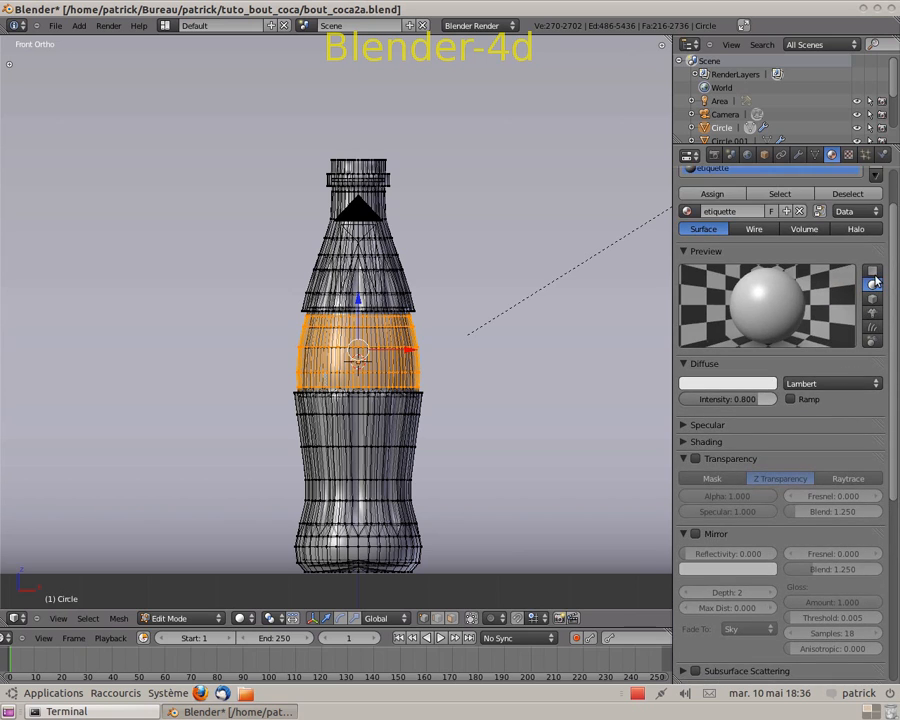
click(848, 156)
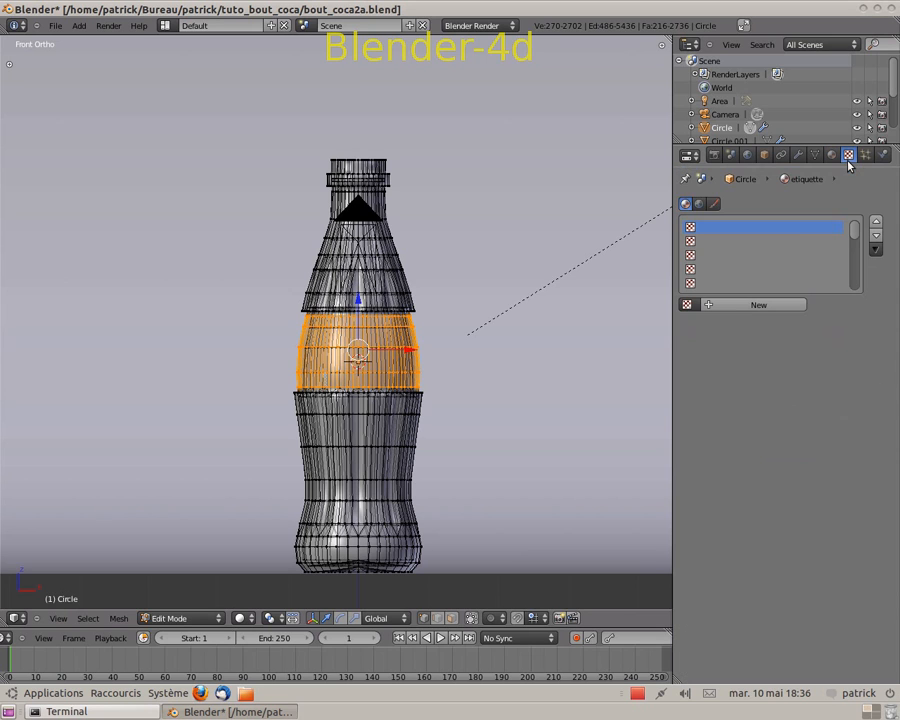
click(745, 305)
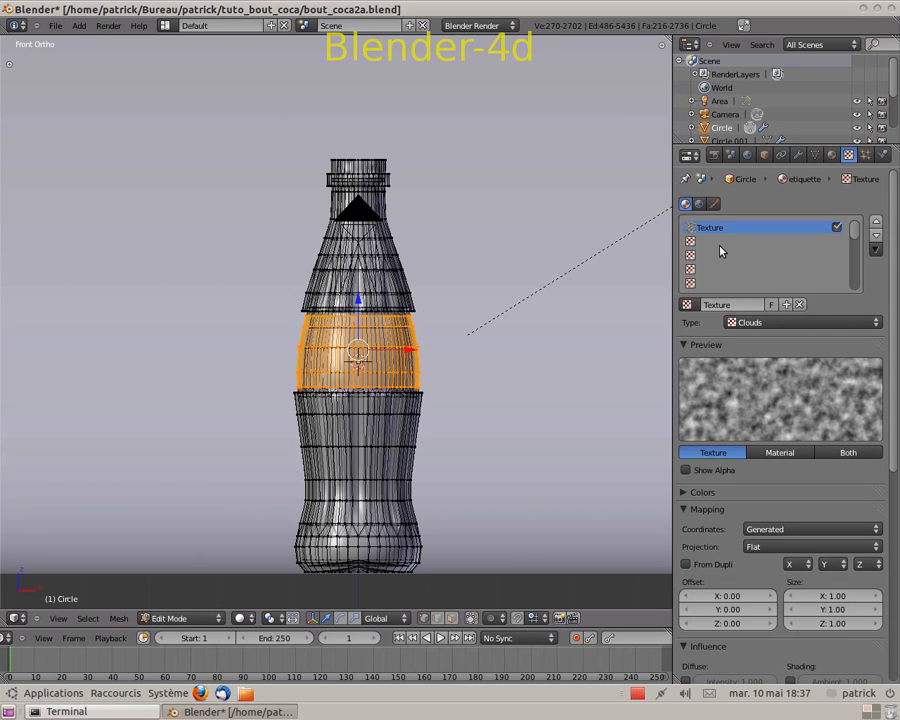
click(728, 305)
key(BackSpace)
text(coca)
key(Return)
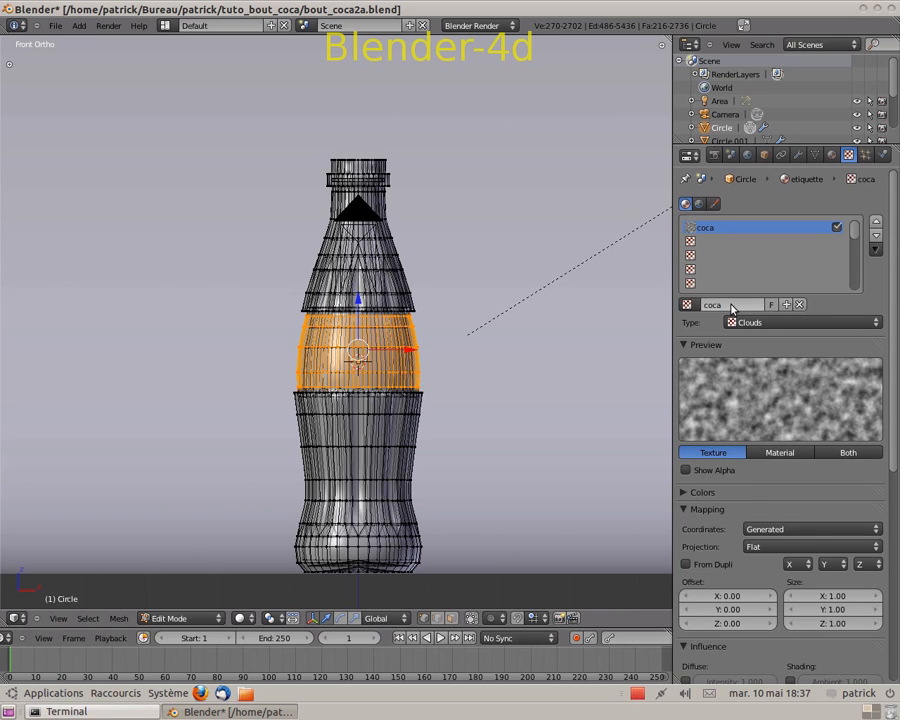
Set the coca texture's type to Image or Movie and load cocacolalogo.jpg from the tuto_bout_coca folder.
click(874, 322)
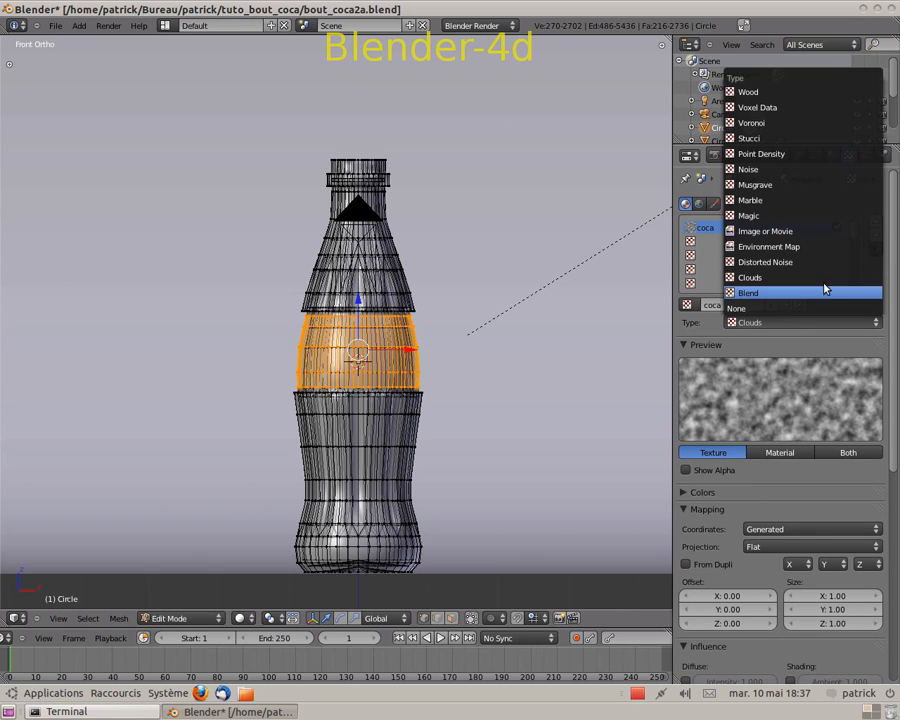
click(785, 232)
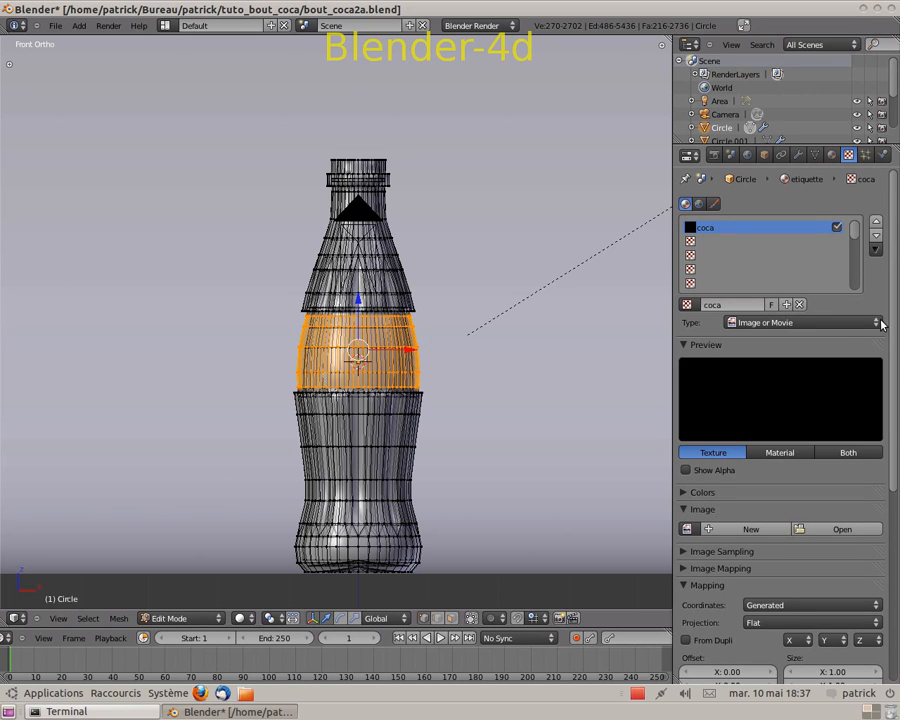
click(840, 530)
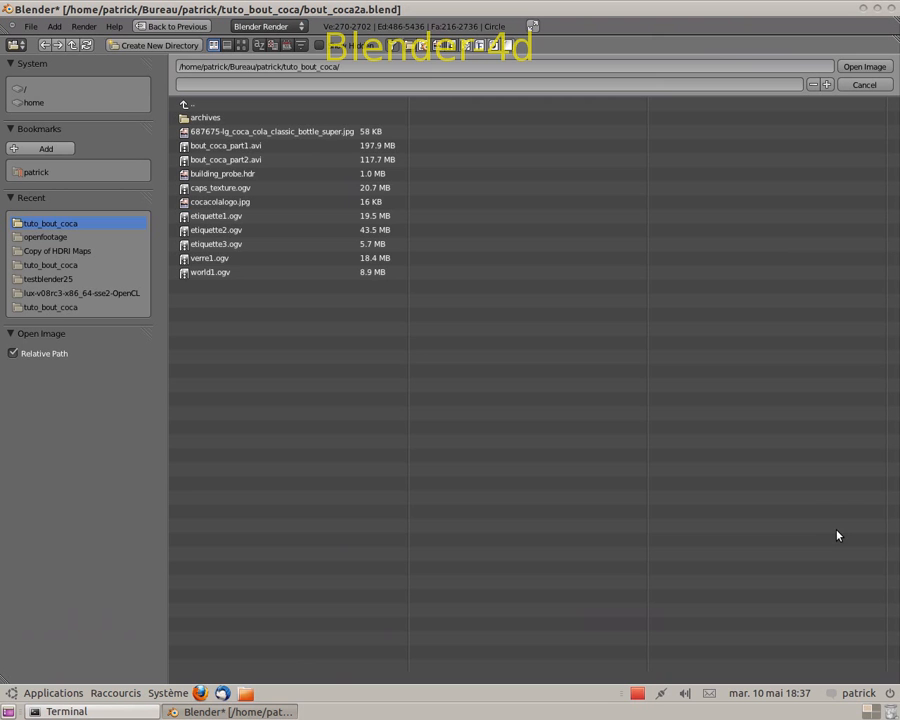
click(242, 45)
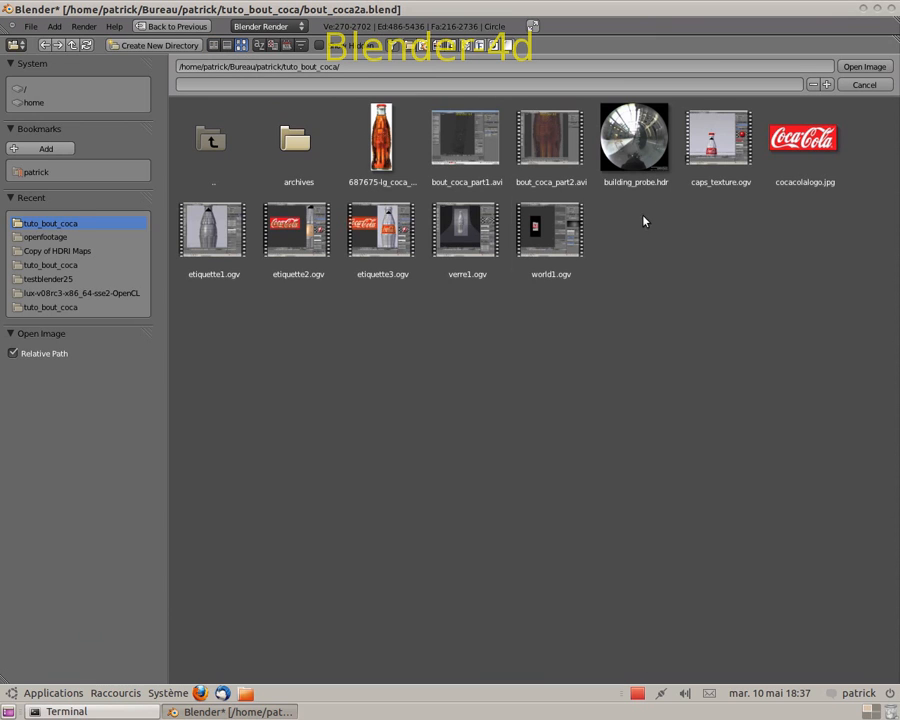
click(824, 143)
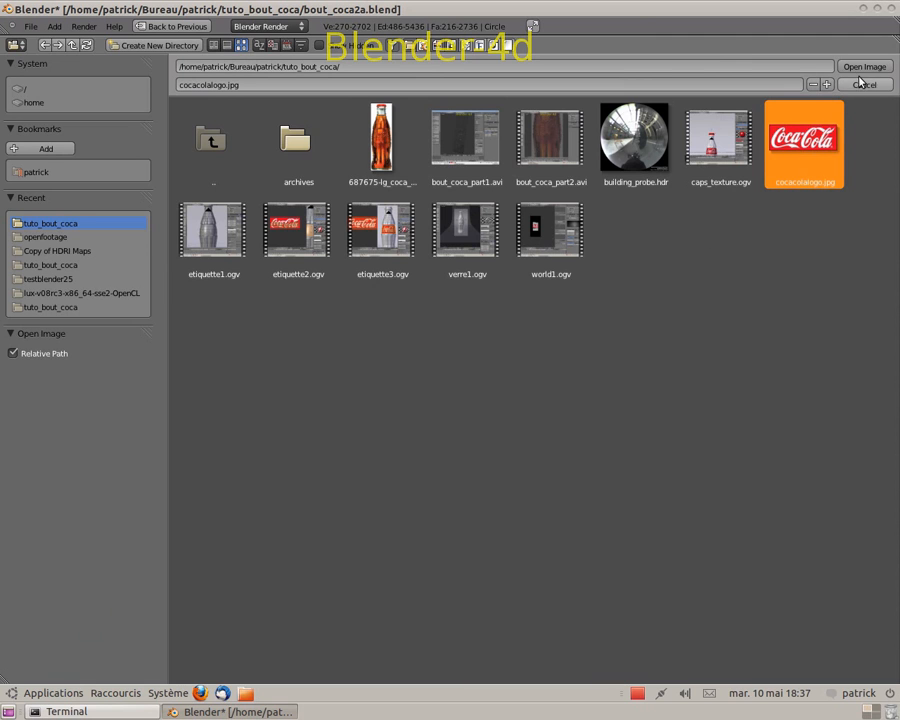
click(866, 67)
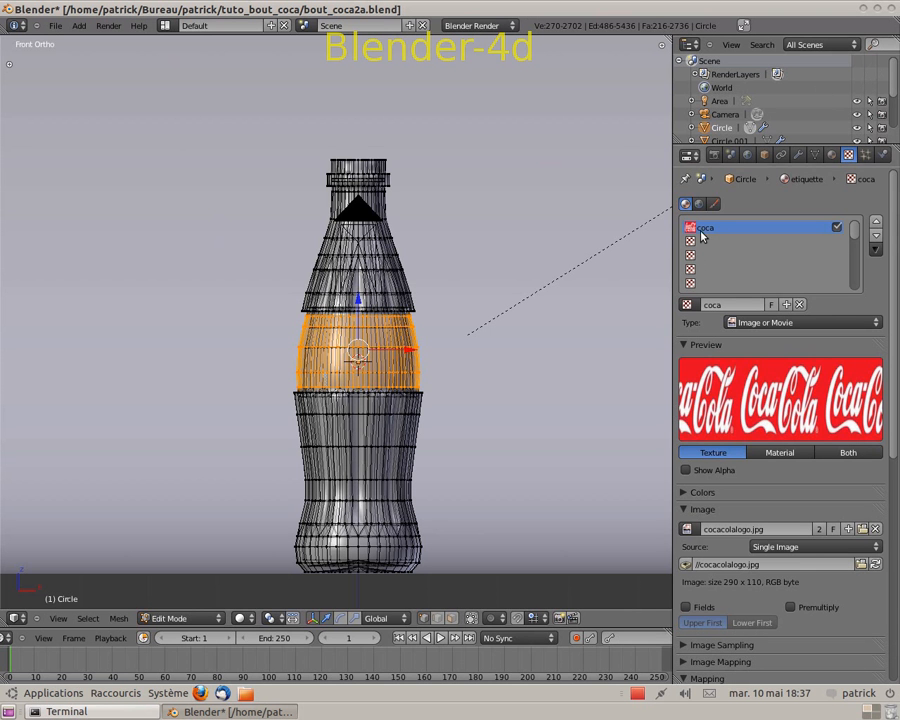
Set the coca texture's mapping coordinates to UV.
scroll(850, 375, down, 5)
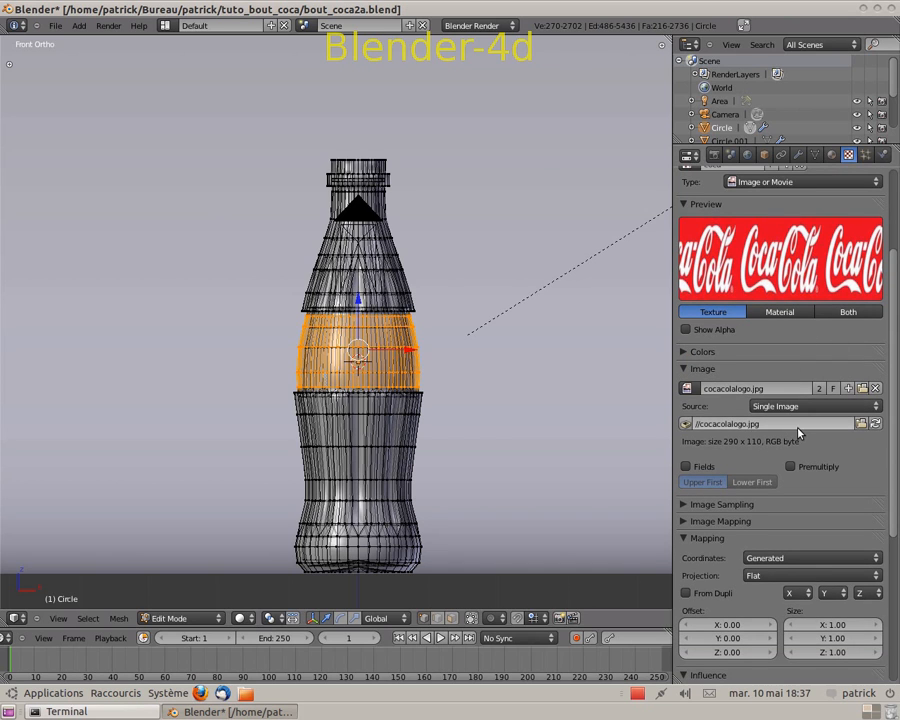
scroll(795, 450, down, 1)
scroll(800, 462, down, 4)
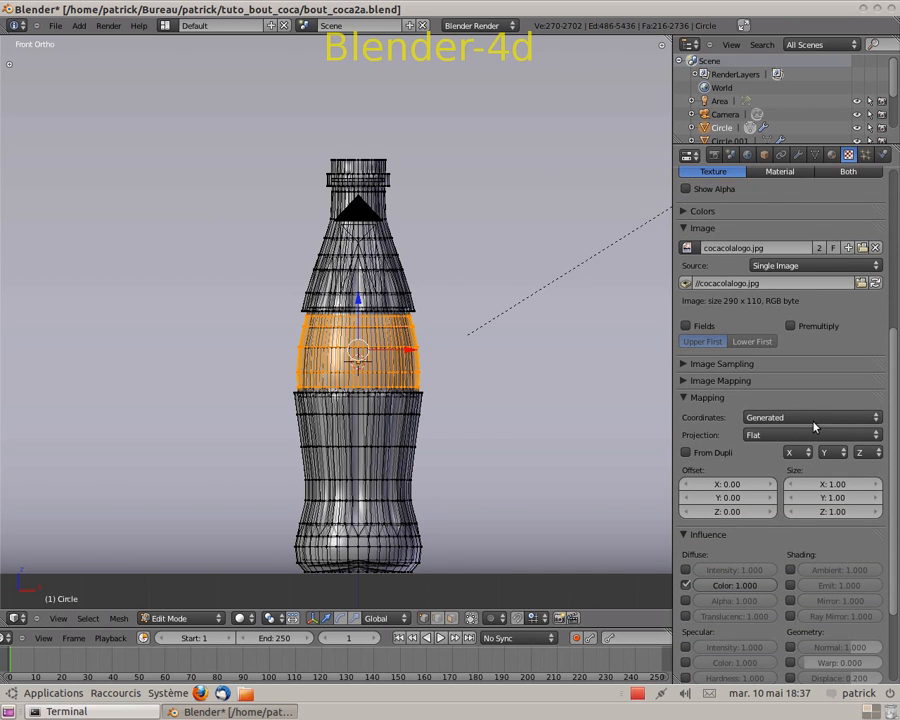
click(875, 417)
click(782, 359)
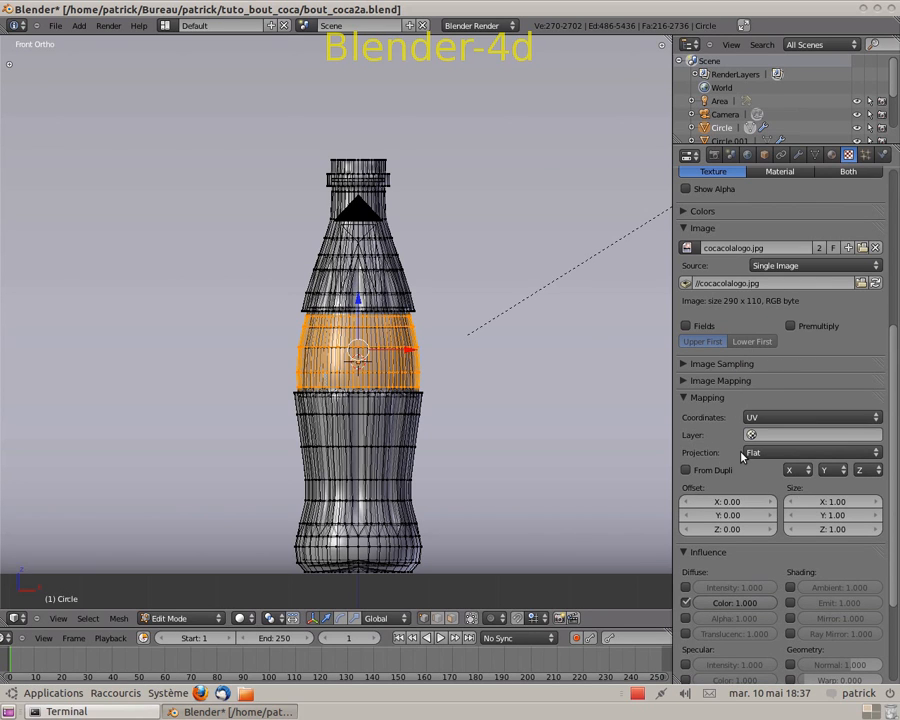
scroll(750, 477, down, 5)
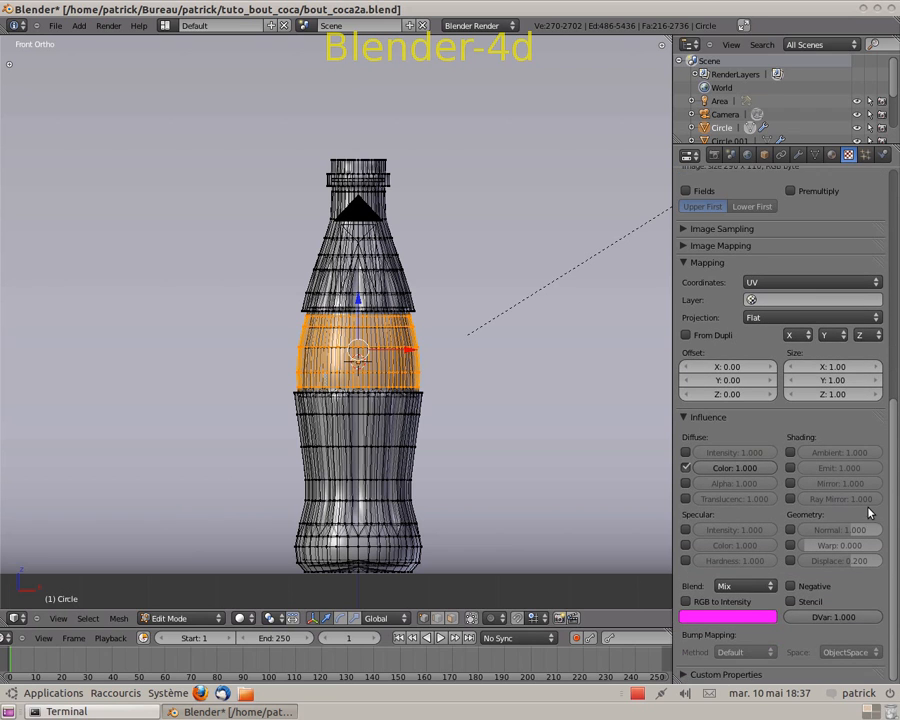
scroll(866, 510, up, 7)
scroll(866, 510, up, 8)
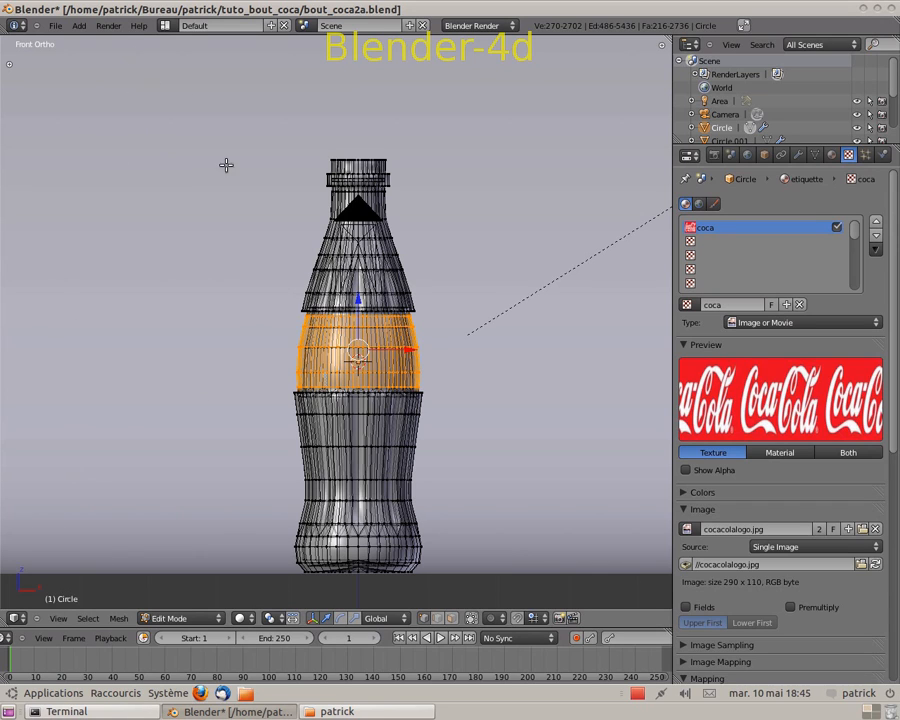
Split the 3D view vertically into two areas and switch one half to the UV/Image Editor.
right_click(156, 34)
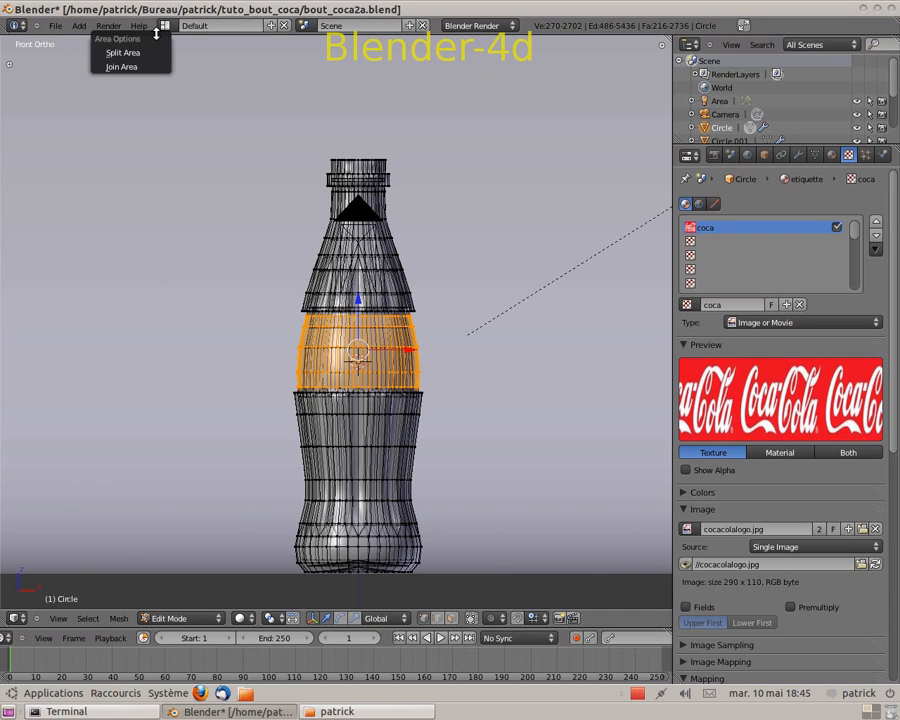
click(122, 52)
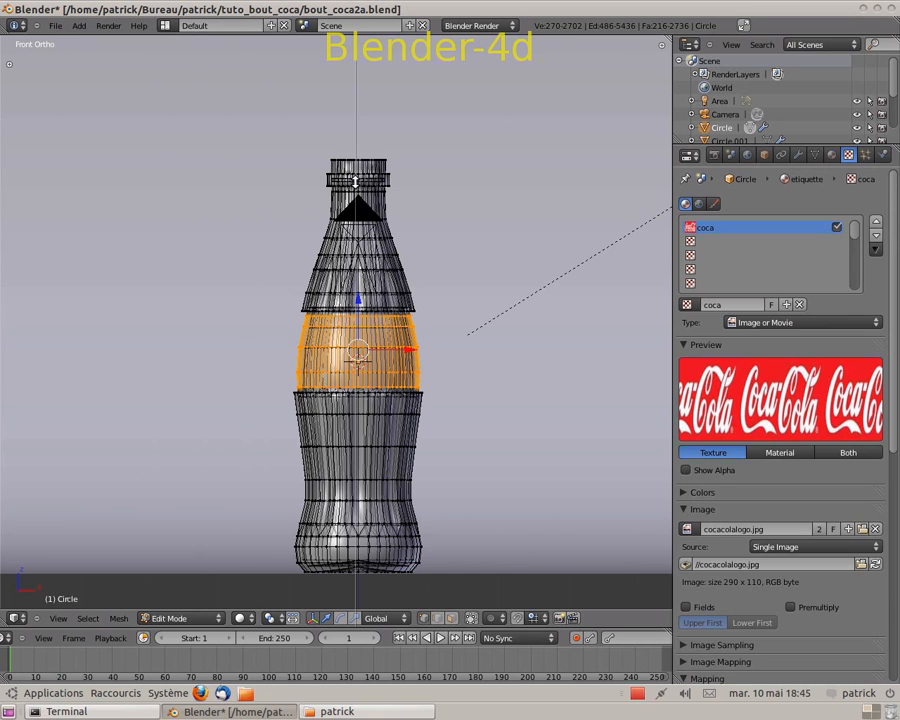
click(408, 194)
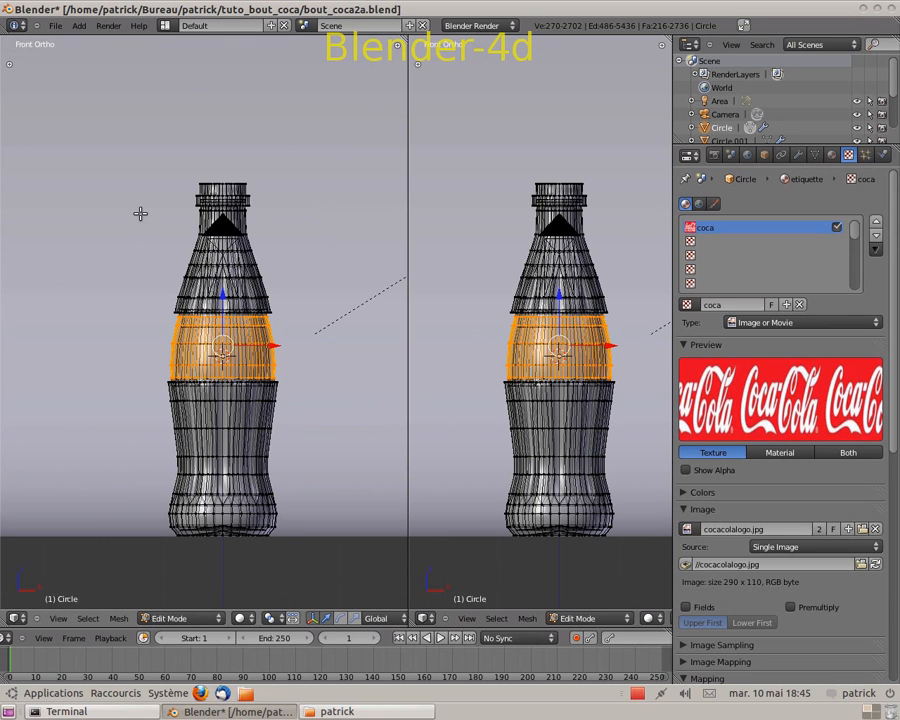
click(18, 618)
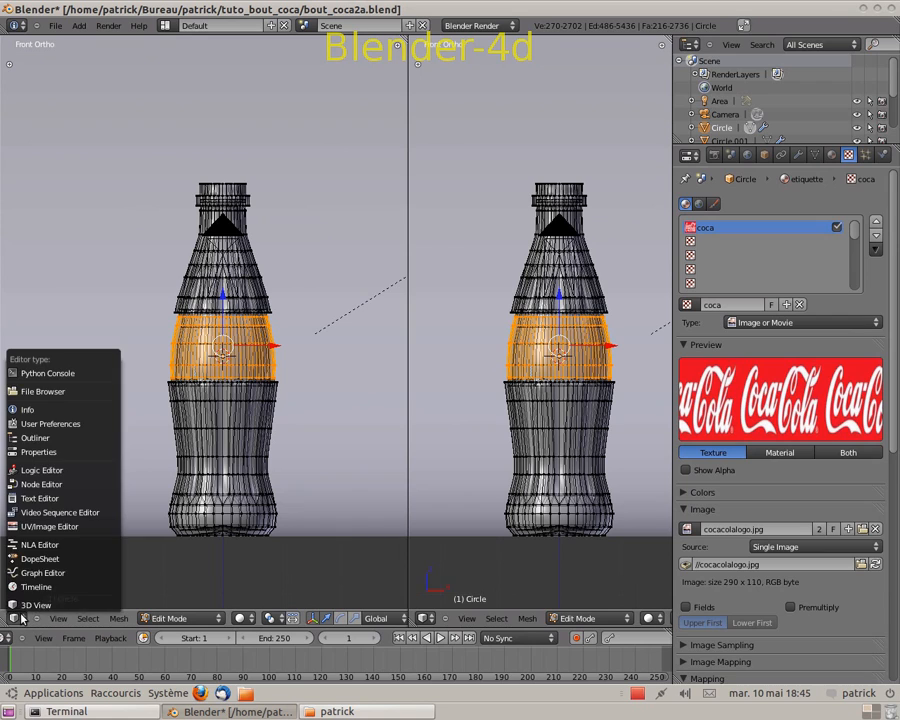
click(41, 527)
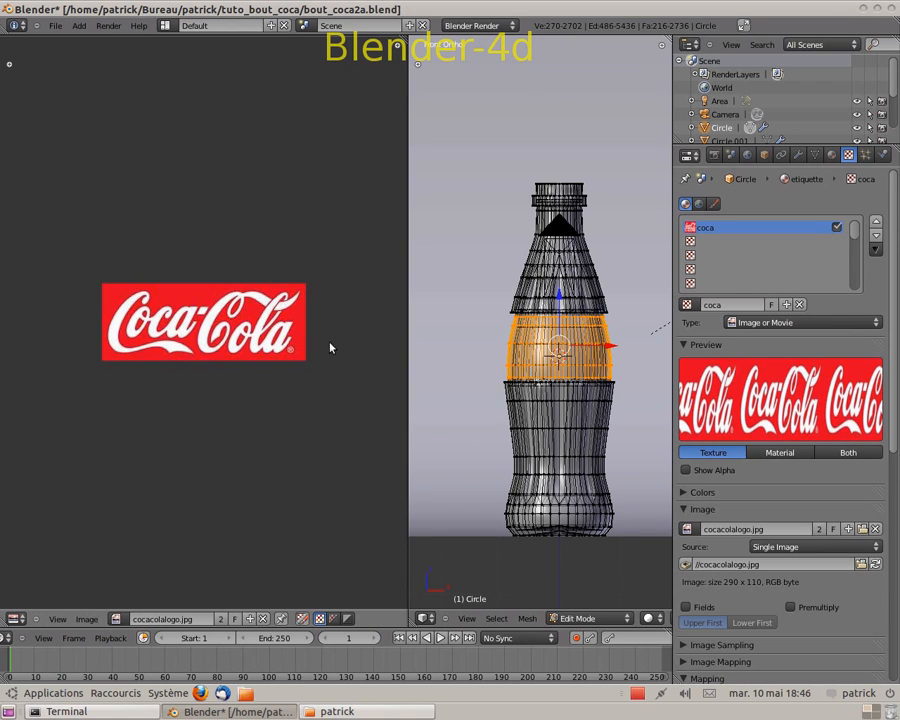
click(96, 621)
click(117, 620)
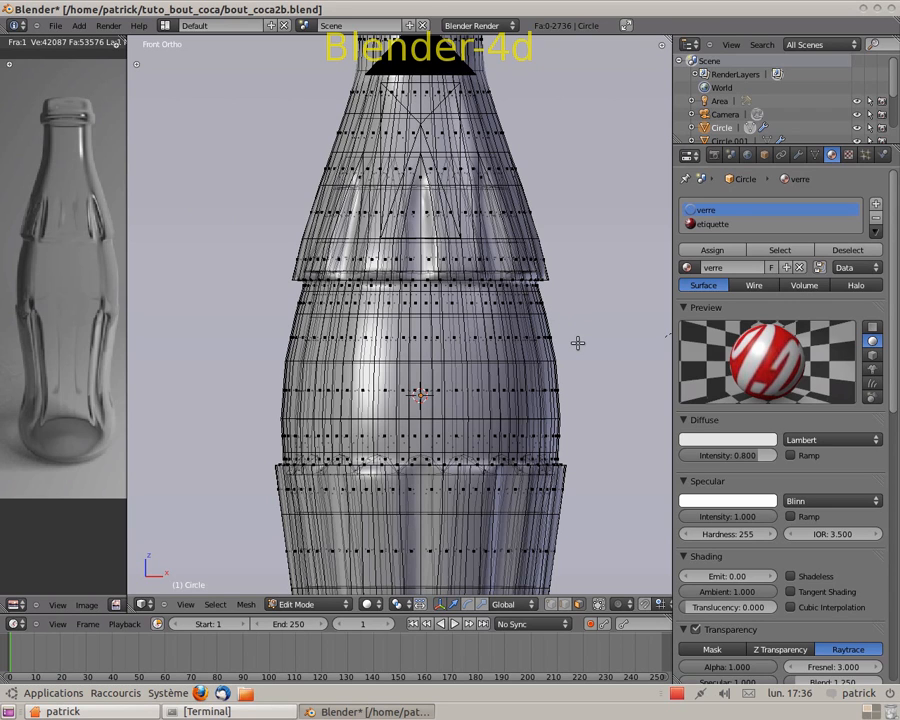
With selection limited to visible geometry, mark one vertical line of four edges on the side of the bottle's middle band as a seam.
click(598, 605)
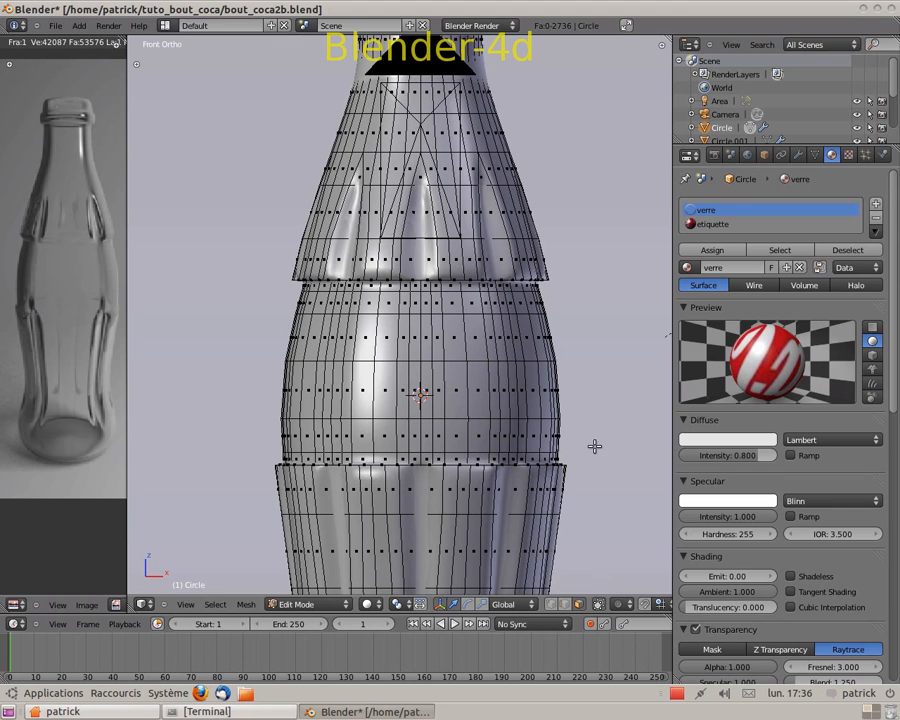
click(564, 605)
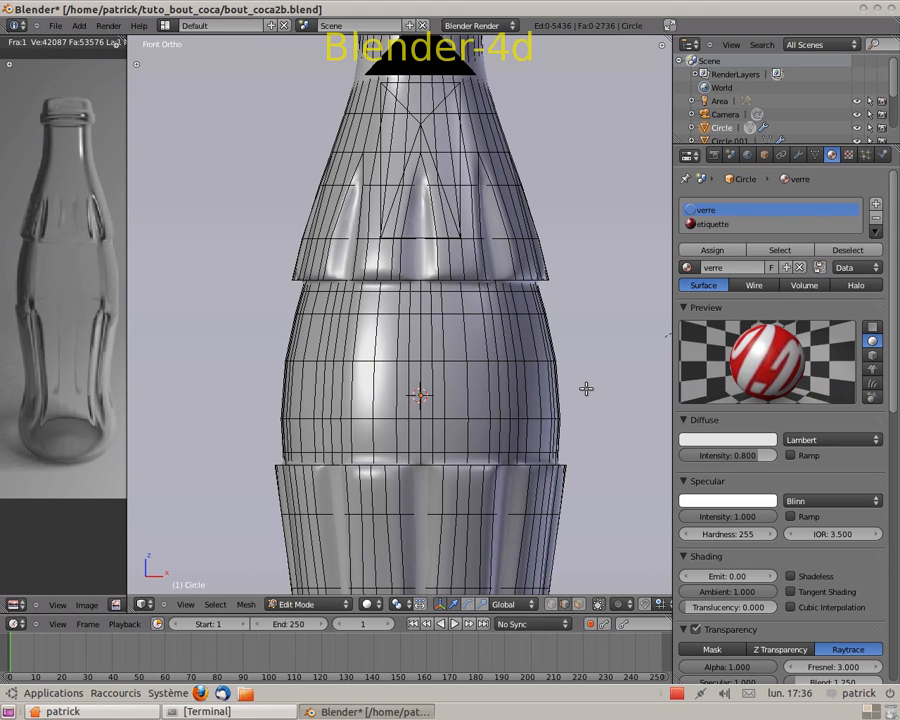
key(KP_3)
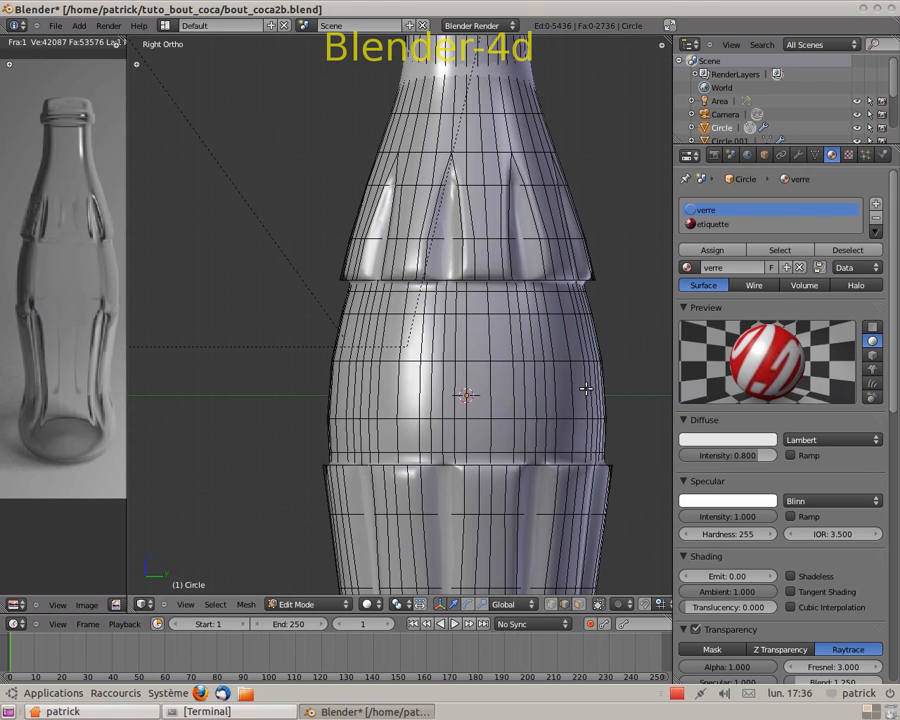
right_click(590, 303)
shift+right_click(599, 340)
shift+right_click(606, 392)
shift+right_click(606, 437)
middle_drag(643, 382, 560, 384)
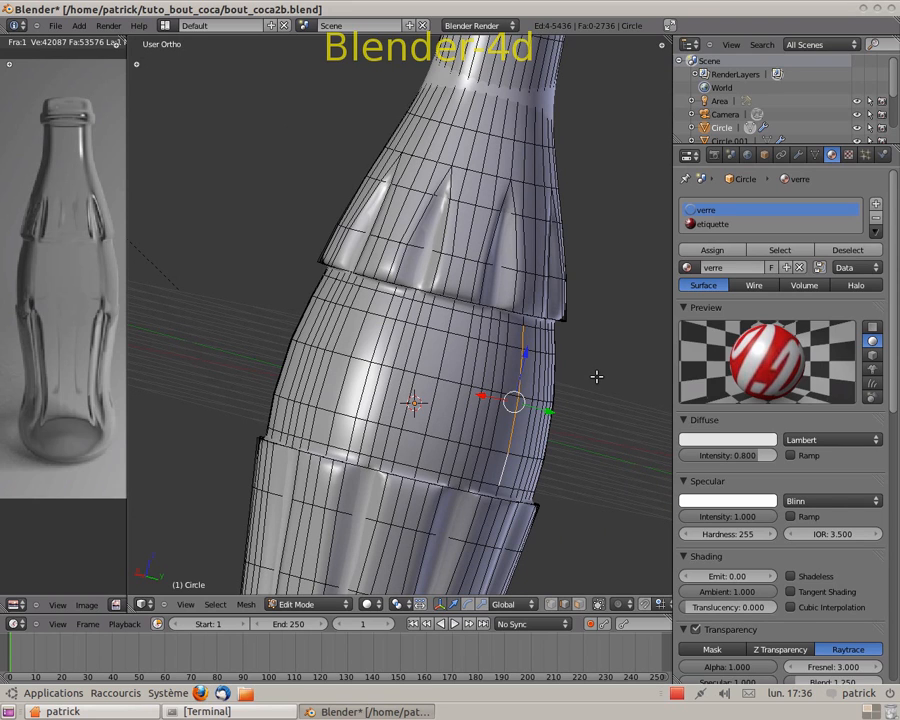
key(ctrl+e)
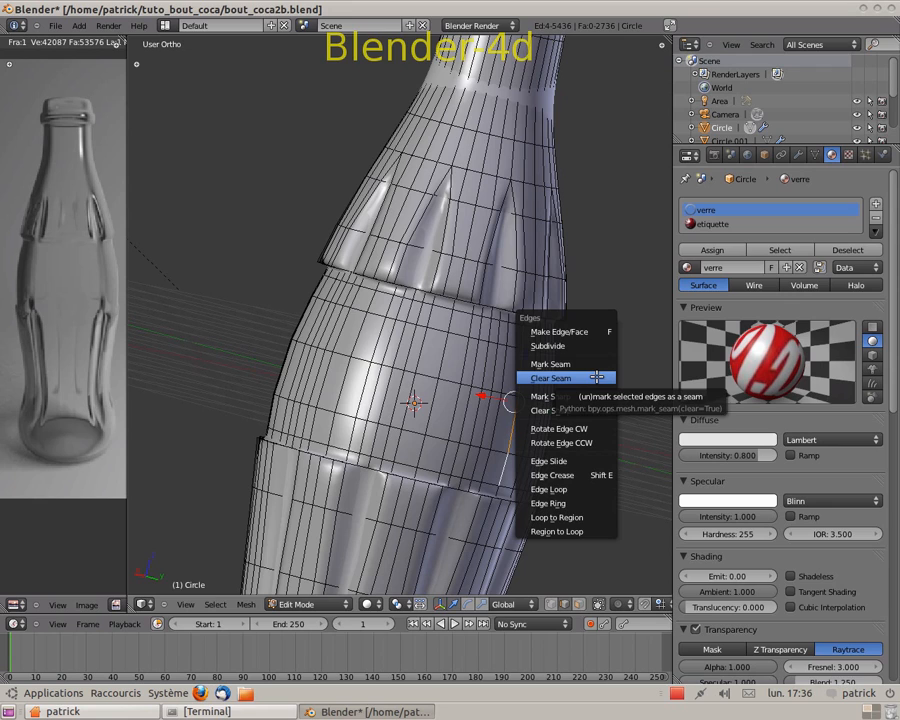
click(577, 364)
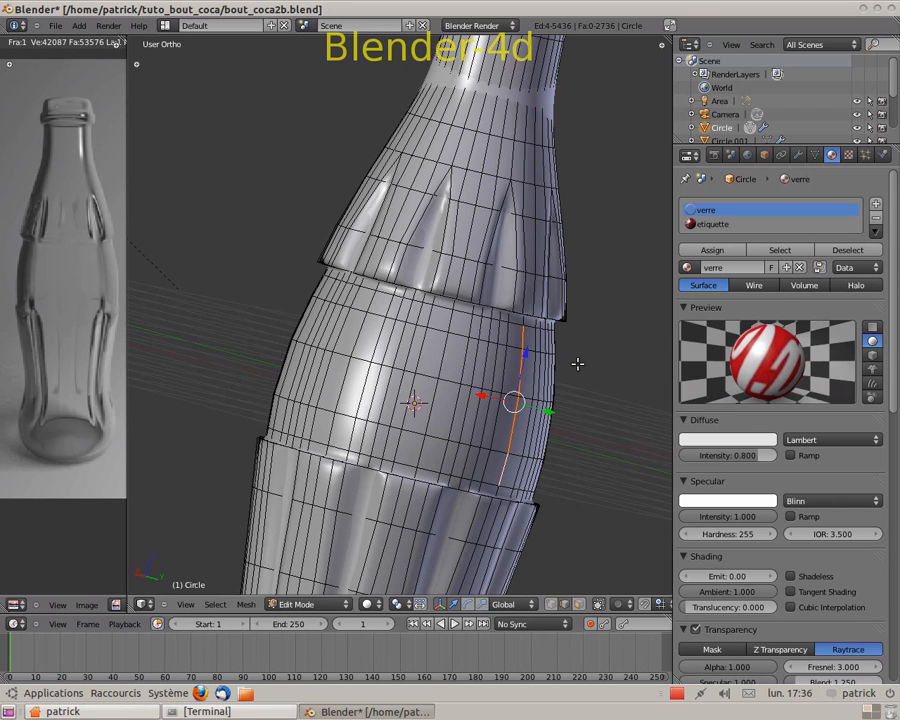
key(a)
middle_drag(503, 439, 522, 434)
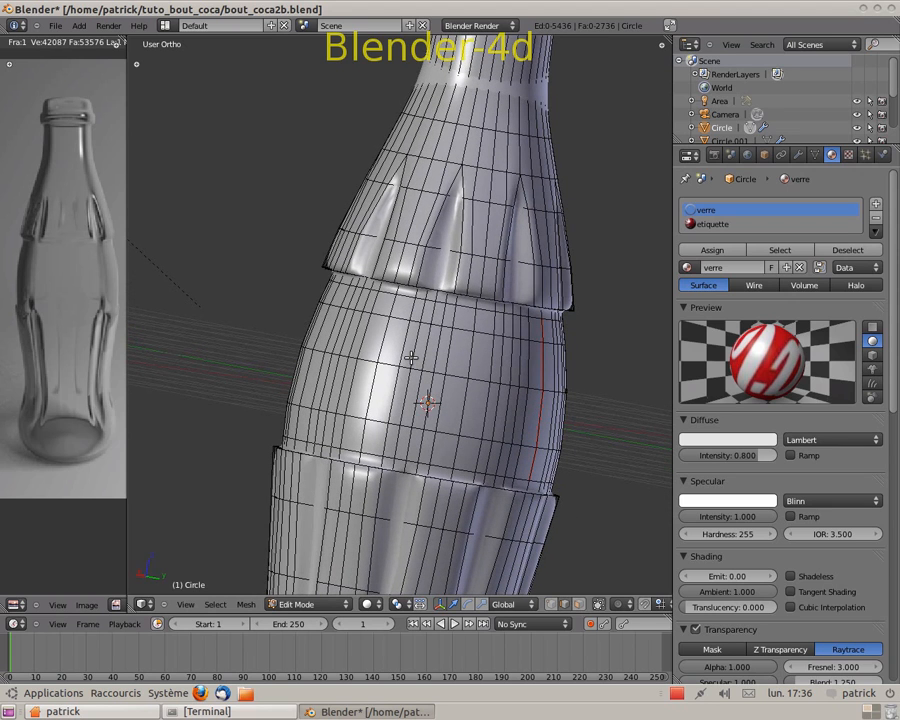
In face select mode, select the four face loops of the bottle's middle band and unwrap them.
key(KP_1)
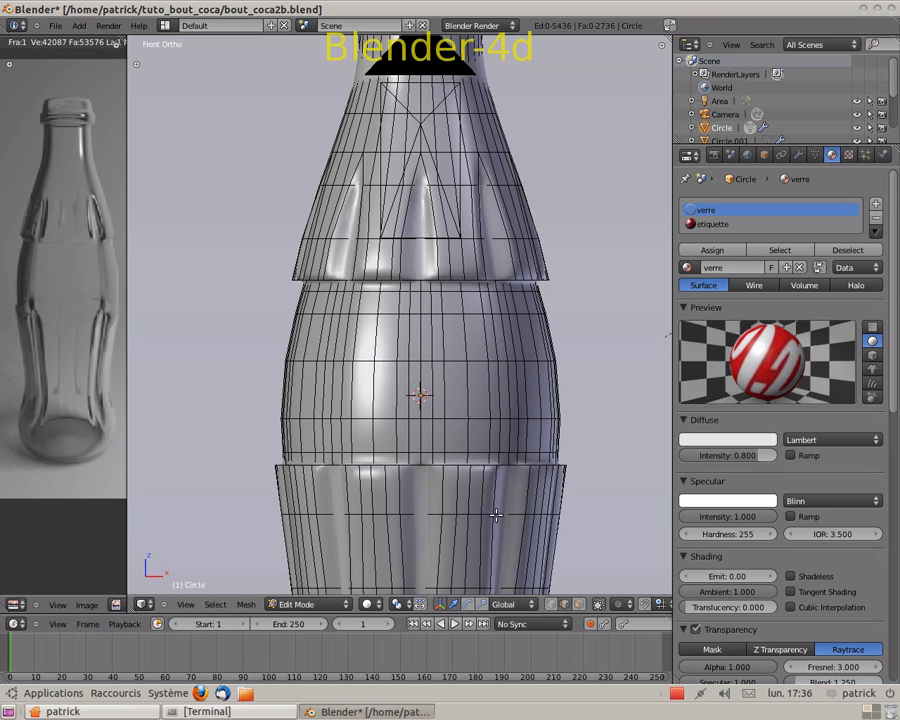
click(577, 605)
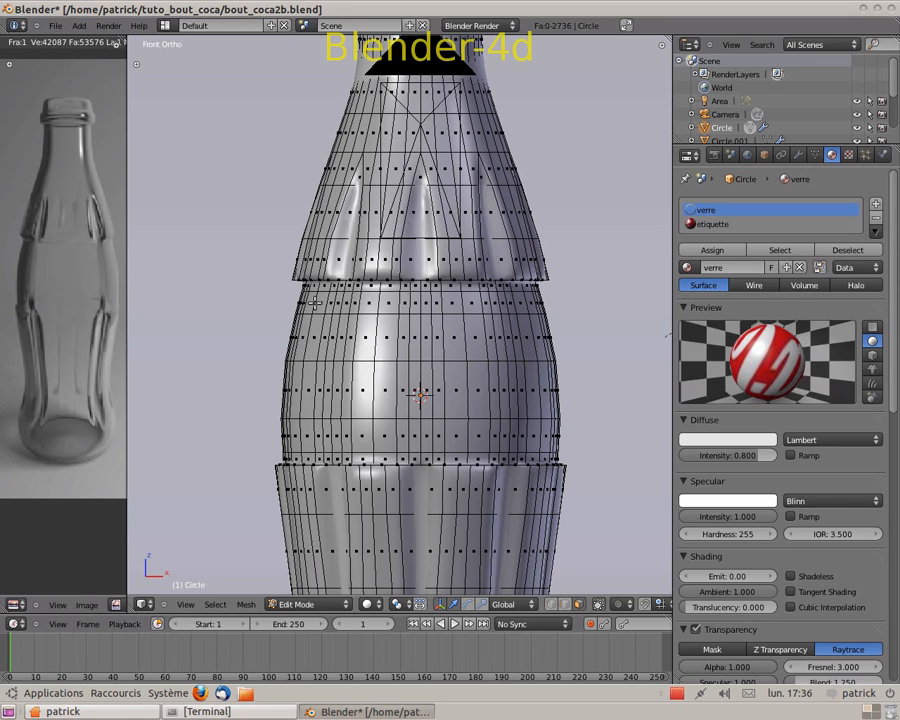
alt+right_click(314, 302)
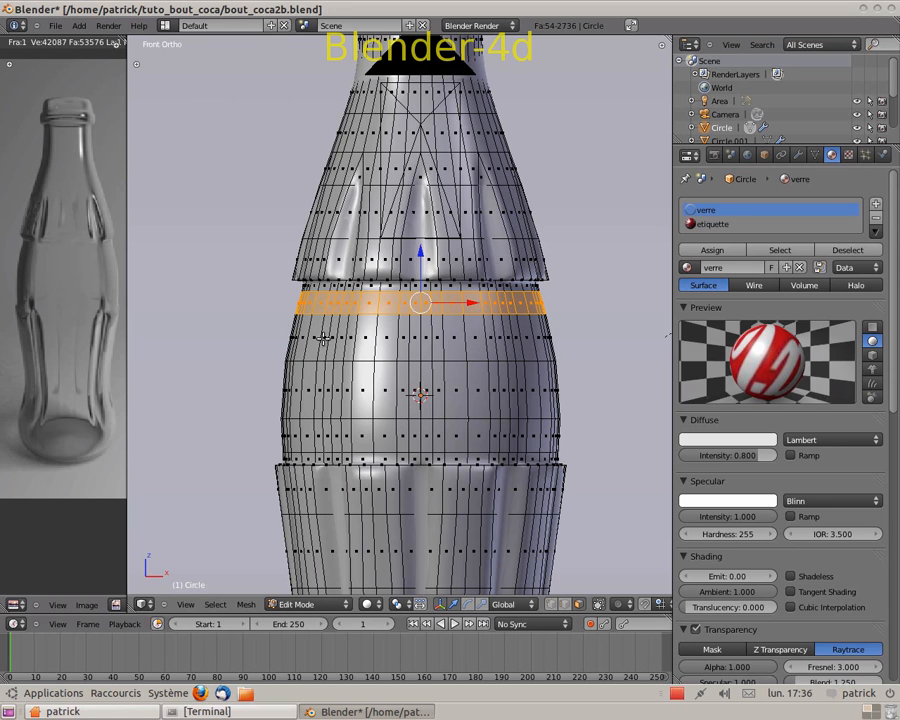
alt+shift+right_click(326, 348)
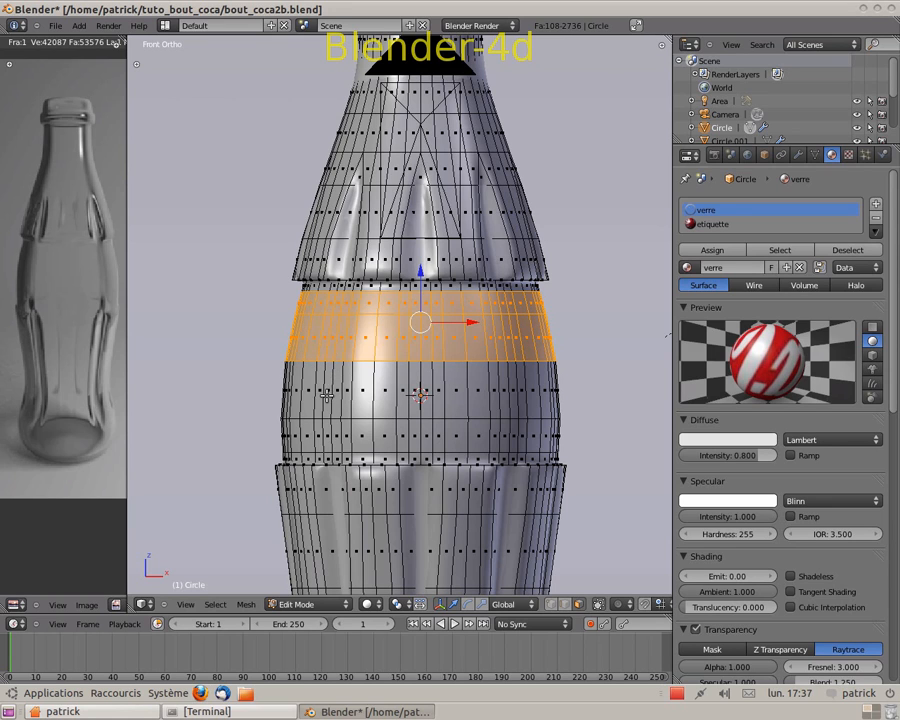
alt+shift+right_click(325, 397)
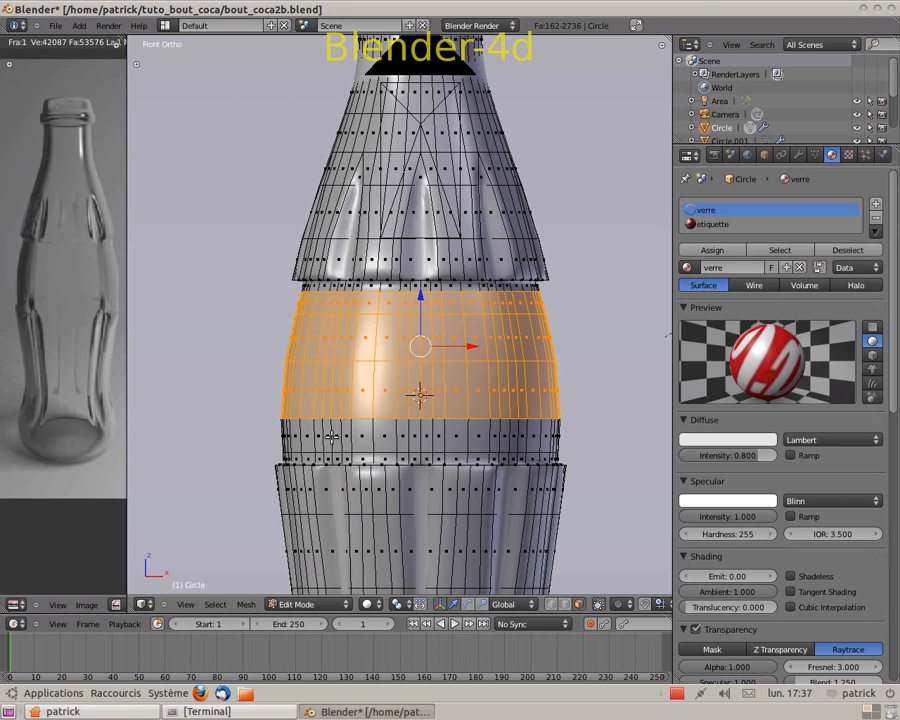
alt+shift+right_click(331, 437)
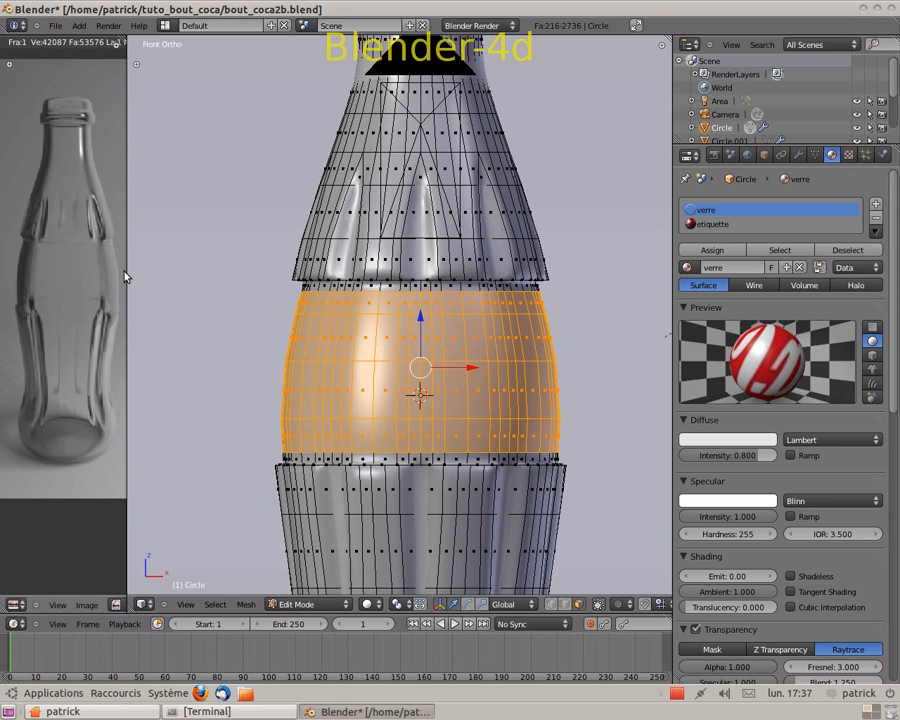
drag(127, 275, 388, 281)
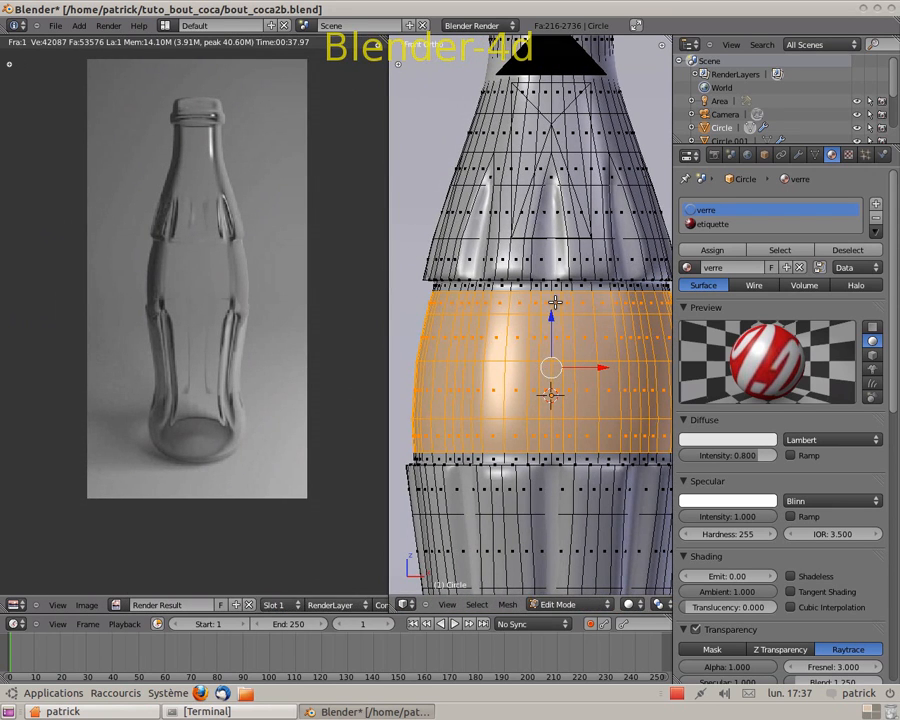
key(u)
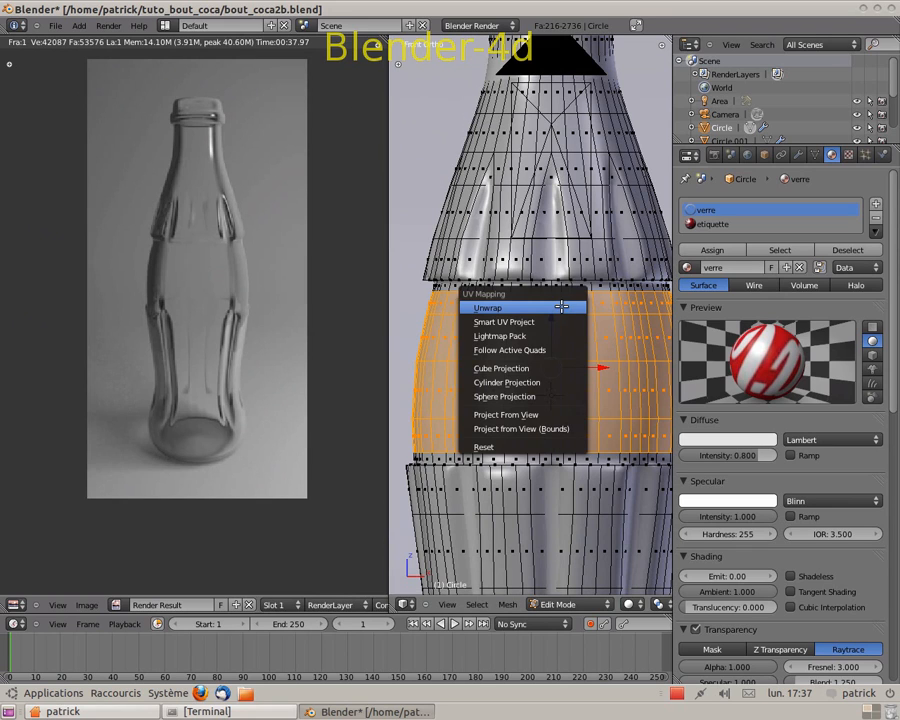
click(561, 306)
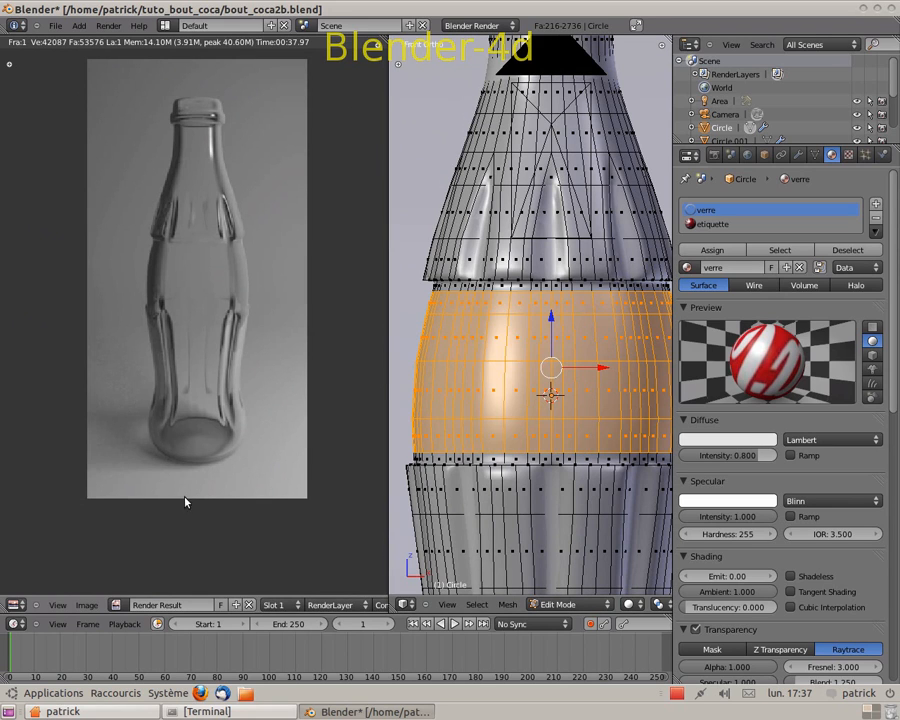
Display cocacolalogo.jpg behind the unwrapped UVs in the UV/Image Editor and widen that editor.
click(14, 604)
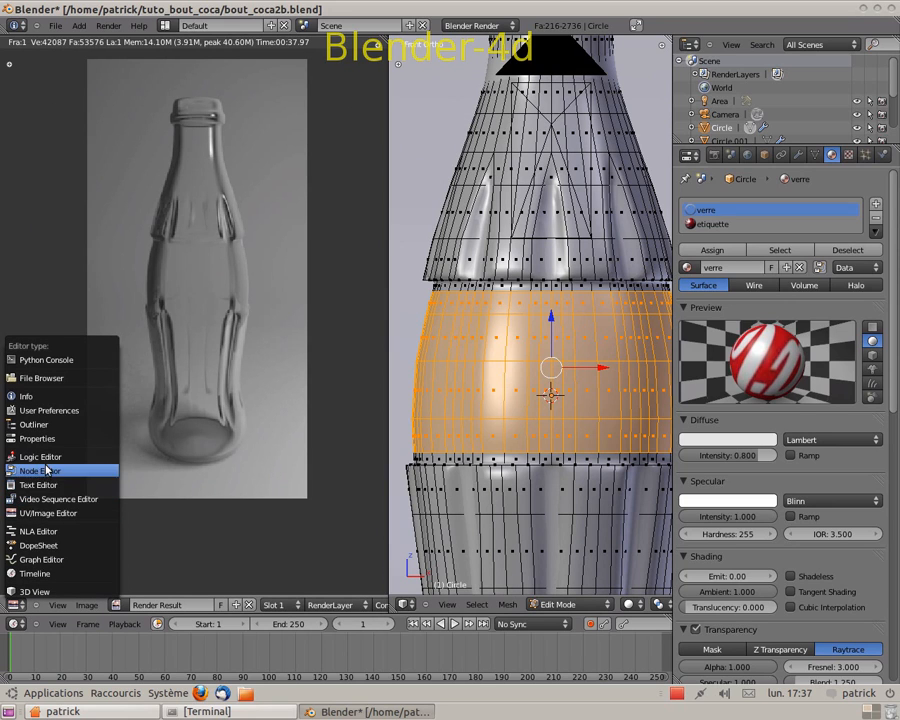
click(59, 512)
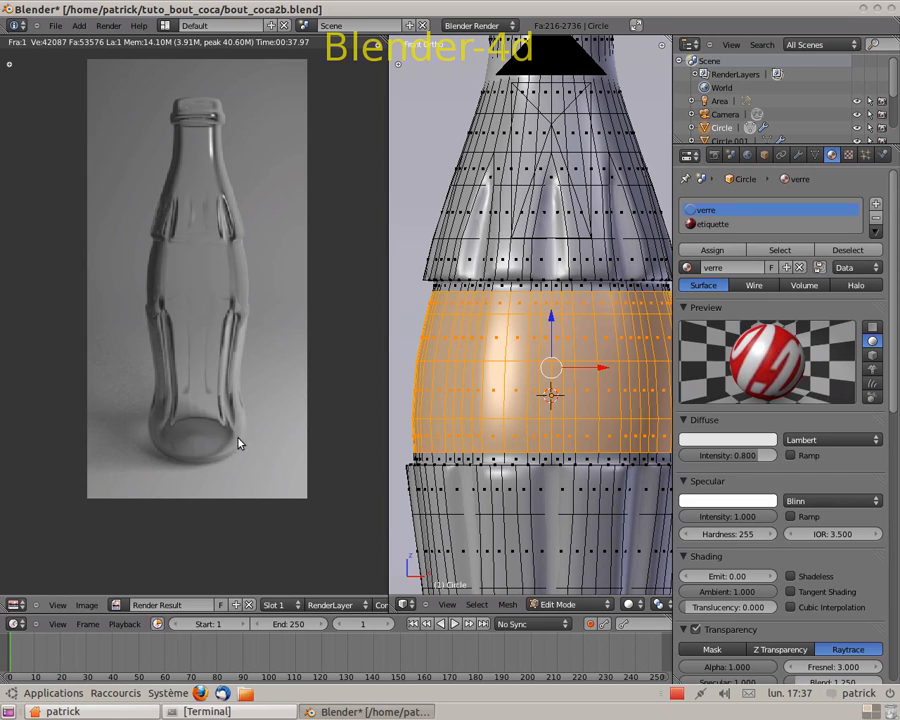
click(117, 606)
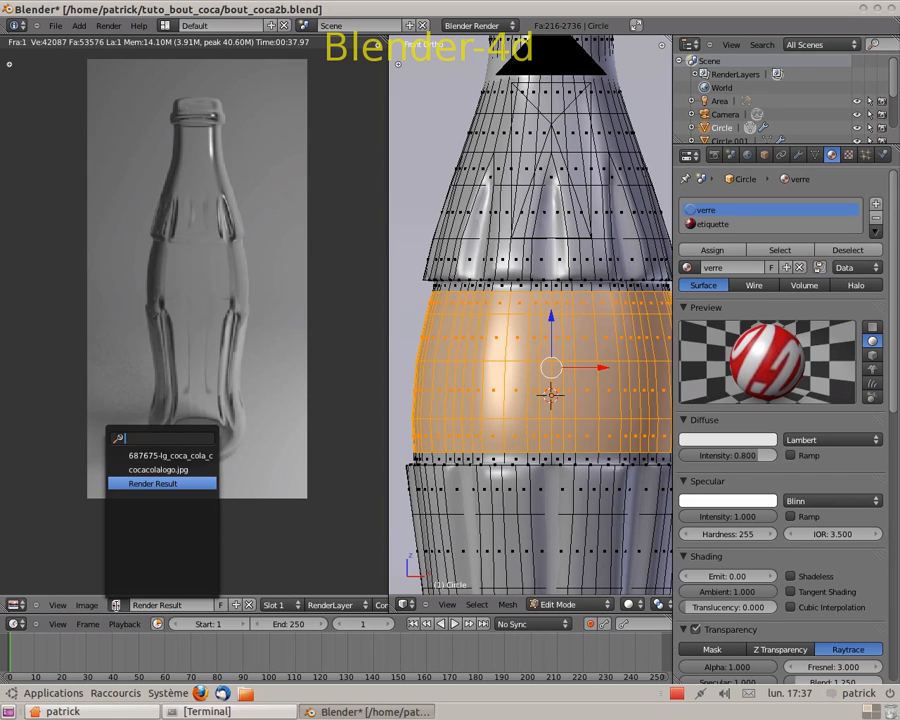
click(150, 470)
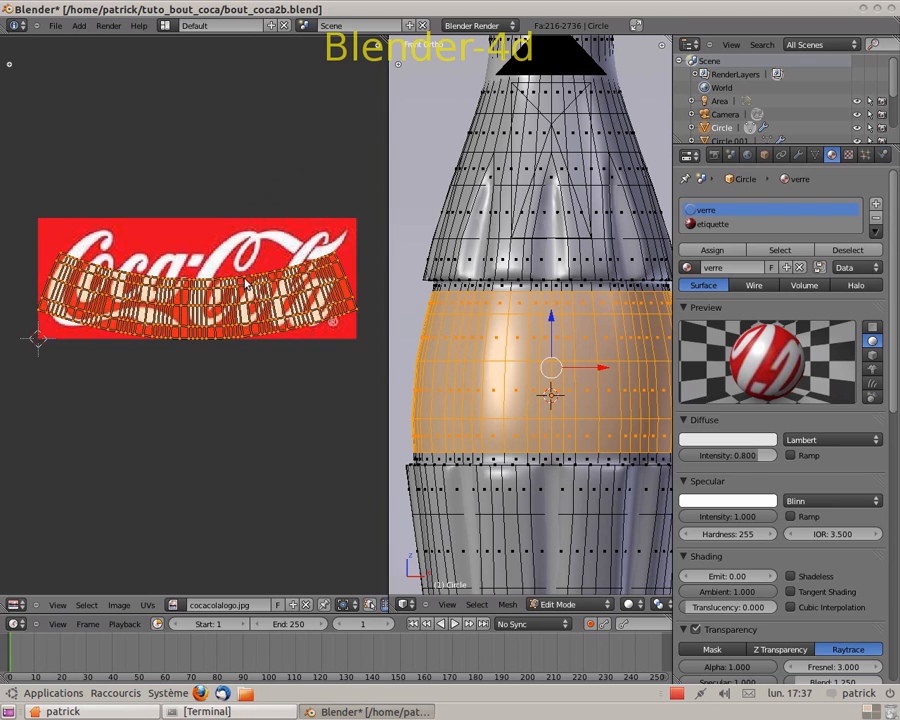
scroll(170, 204, up, 1)
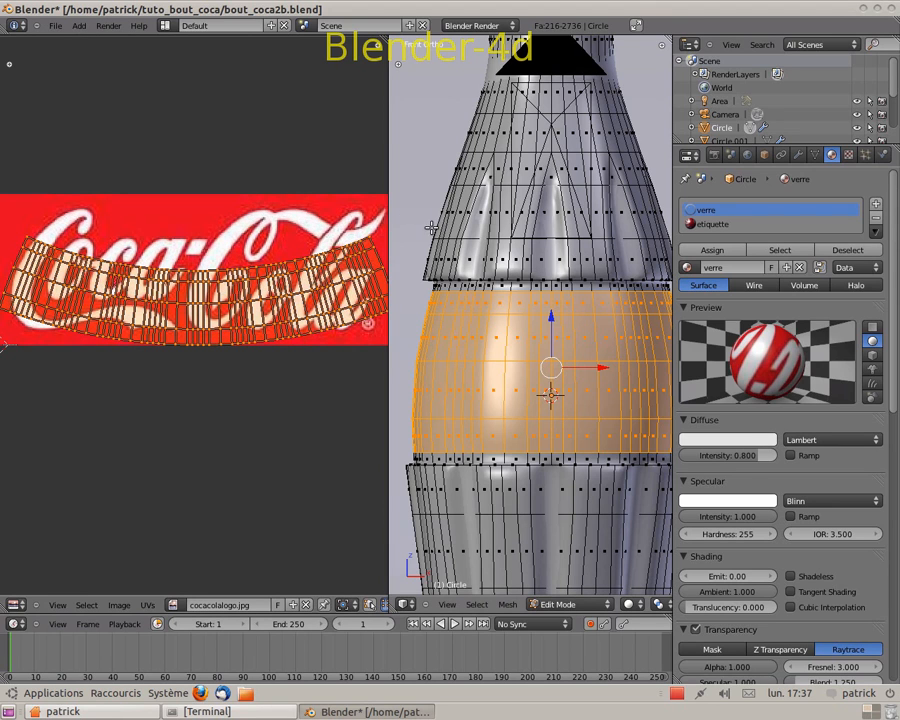
drag(390, 229, 580, 250)
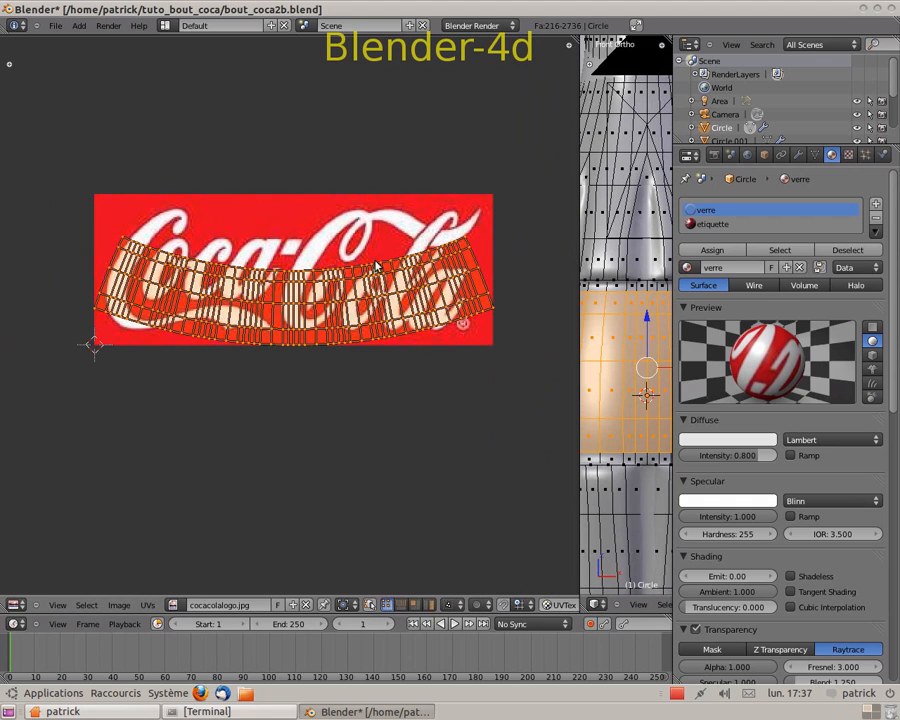
Flatten the top row of UV points into a straight line by scaling it to 0 along Y.
key(a)
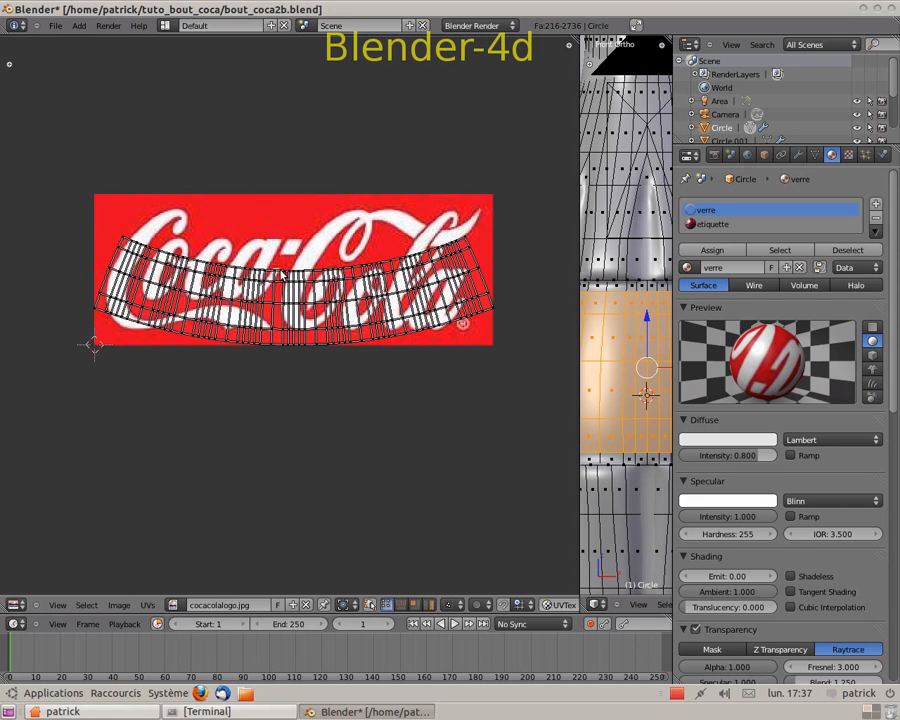
alt+right_click(283, 272)
key(s)
text(y)
text(0)
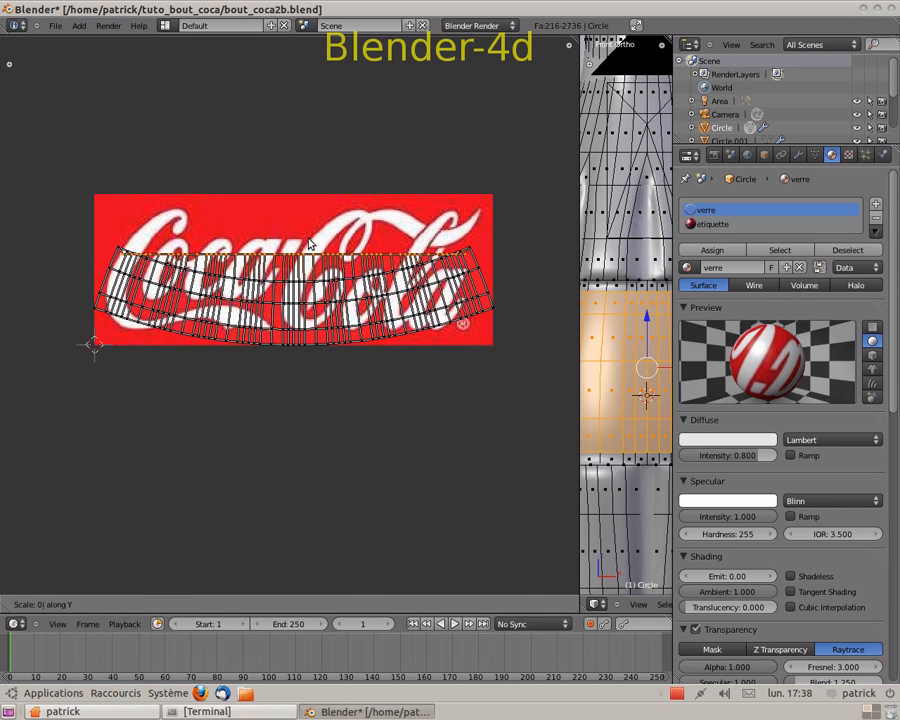
key(Return)
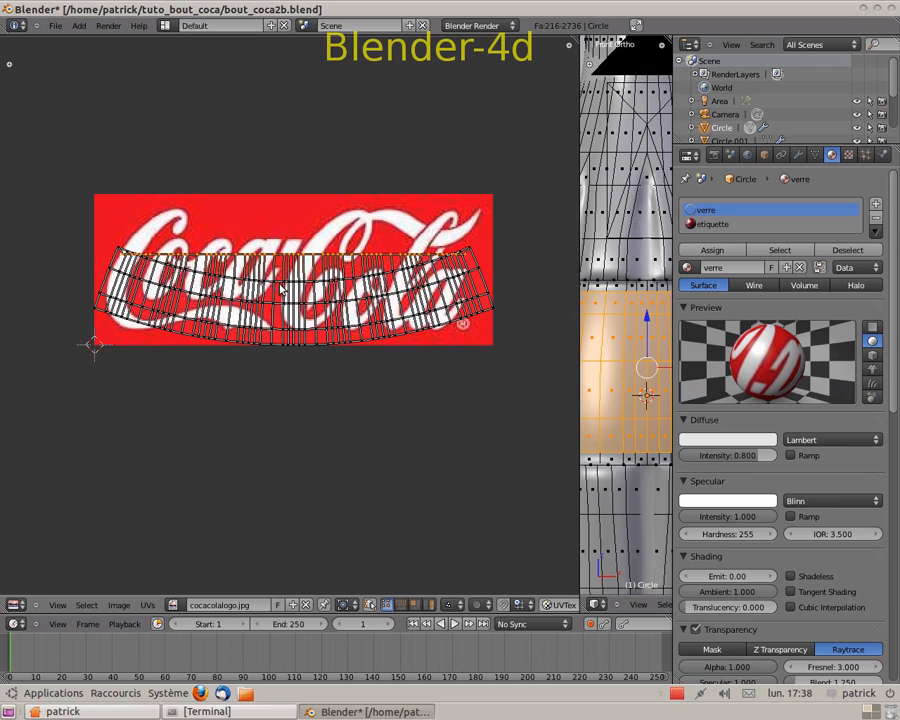
Straighten the second row of UV points from the top by scaling it to 0 along Y.
key(a)
alt+right_click(277, 280)
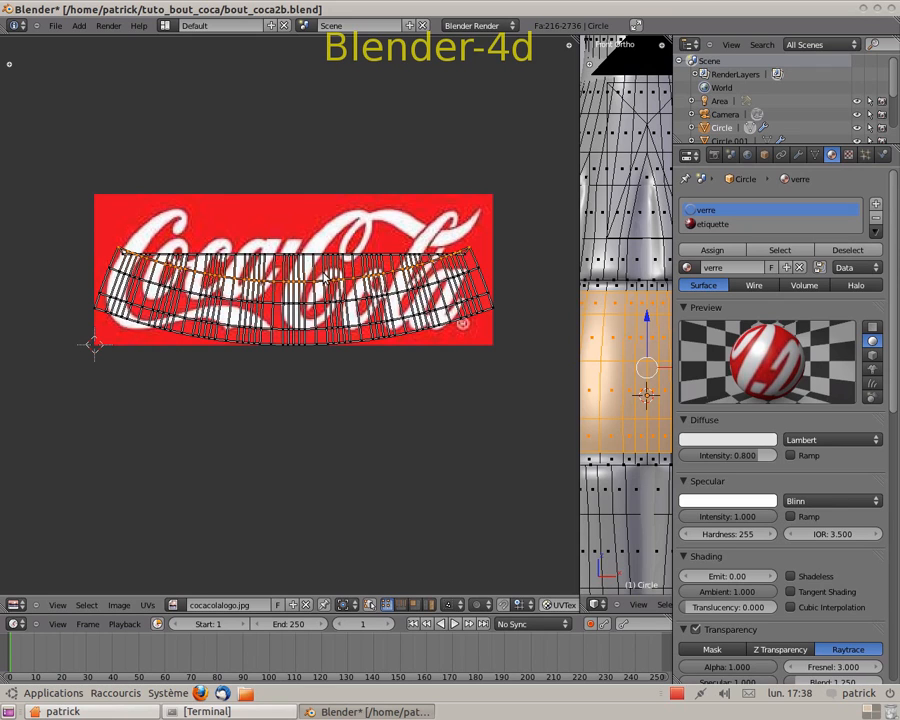
text(sy)
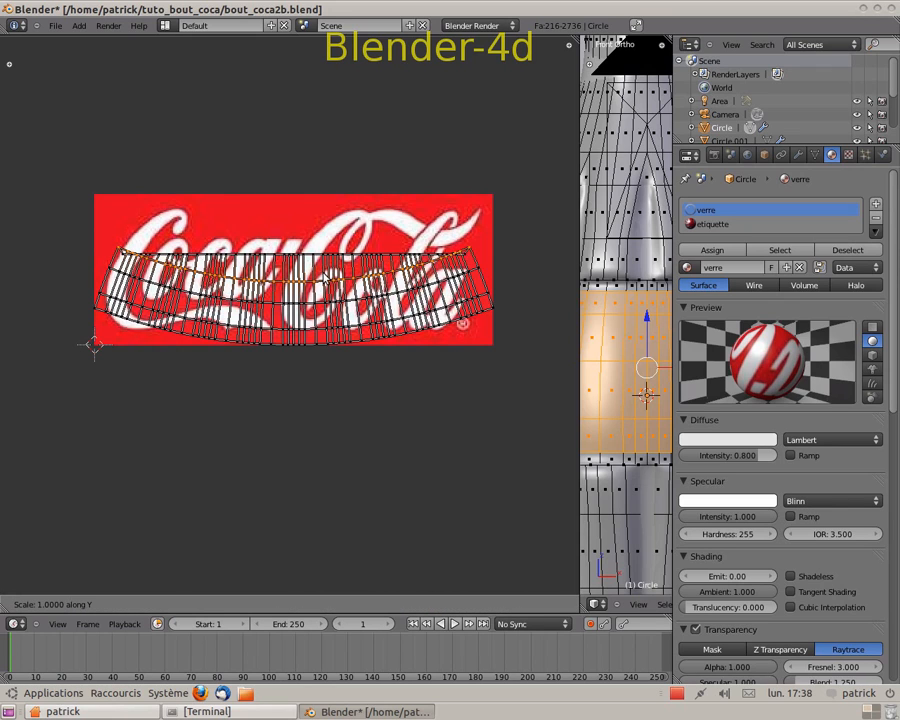
text(0)
key(Return)
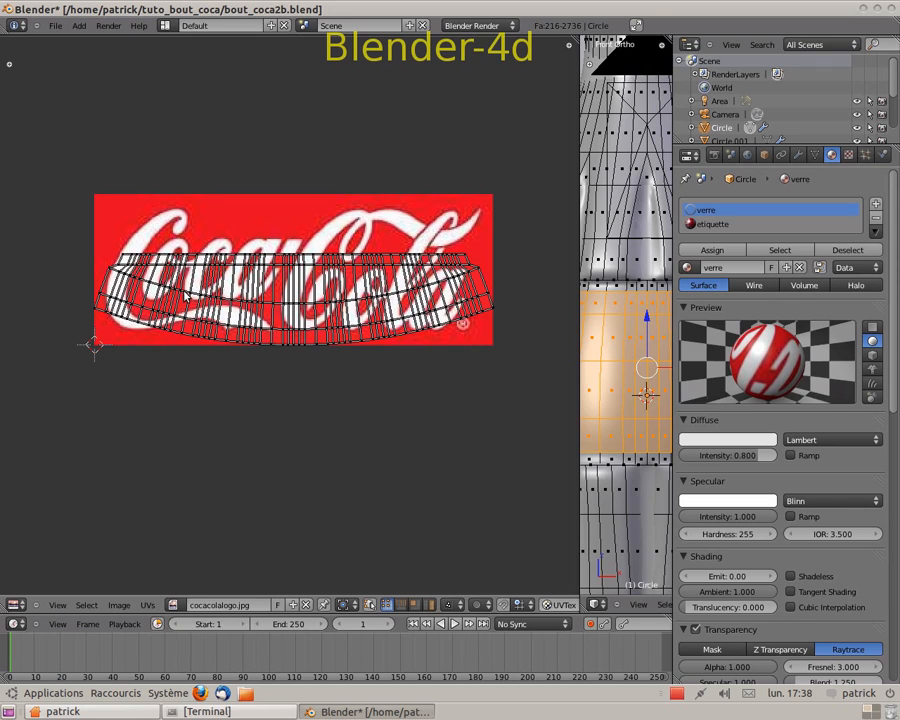
Straighten the third row of UV points from the top by scaling it to 0 along Y.
alt+click(219, 290)
key(s)
key(y)
key(0)
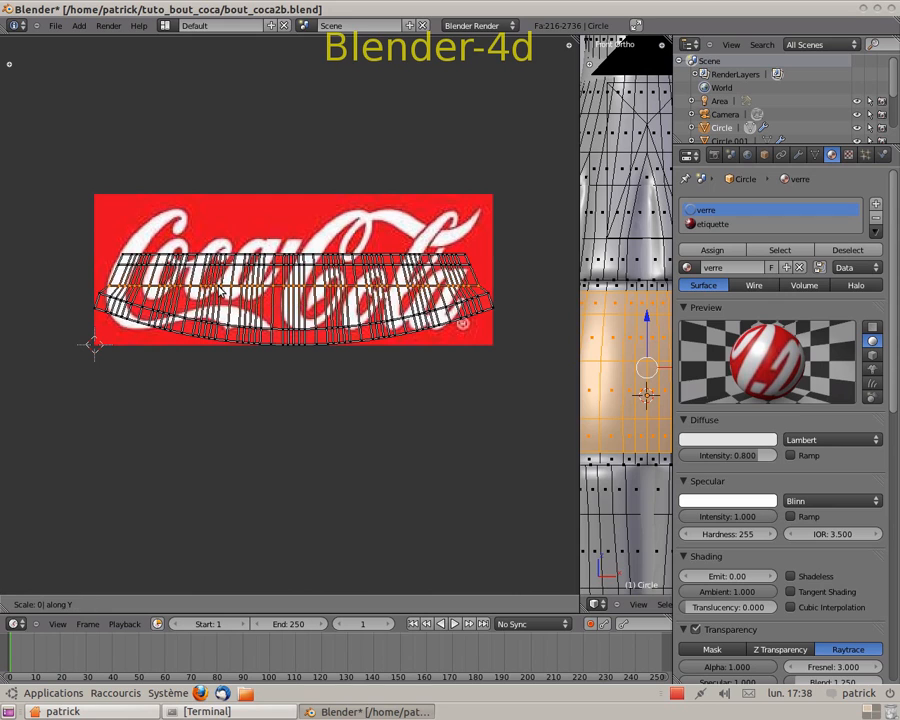
key(Return)
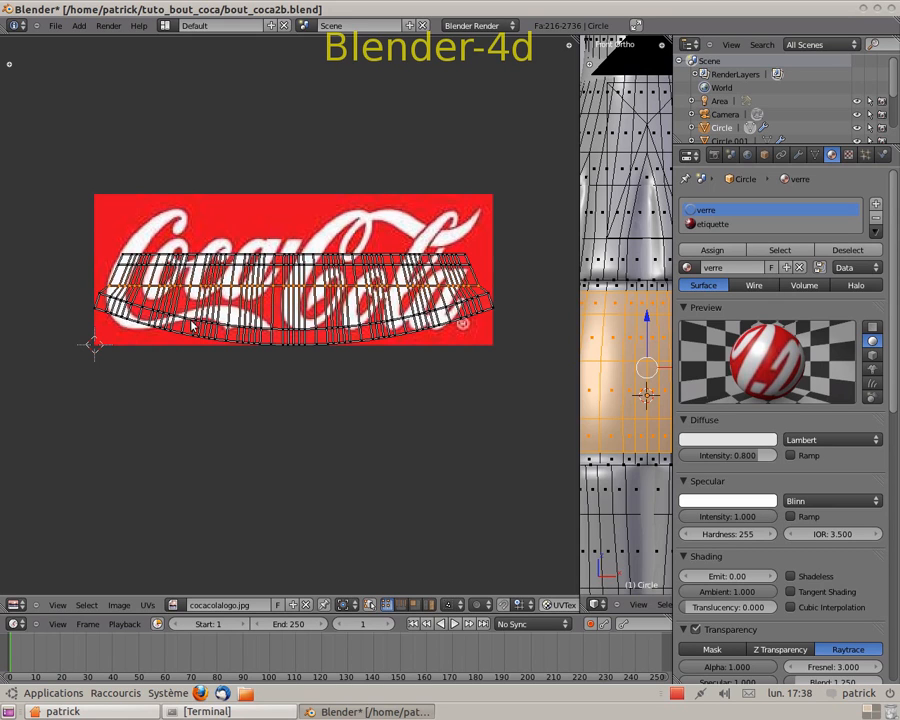
Select only the fourth row of UV points from the top and flatten it by scaling to 0 along Y.
key(a)
alt+right_click(190, 322)
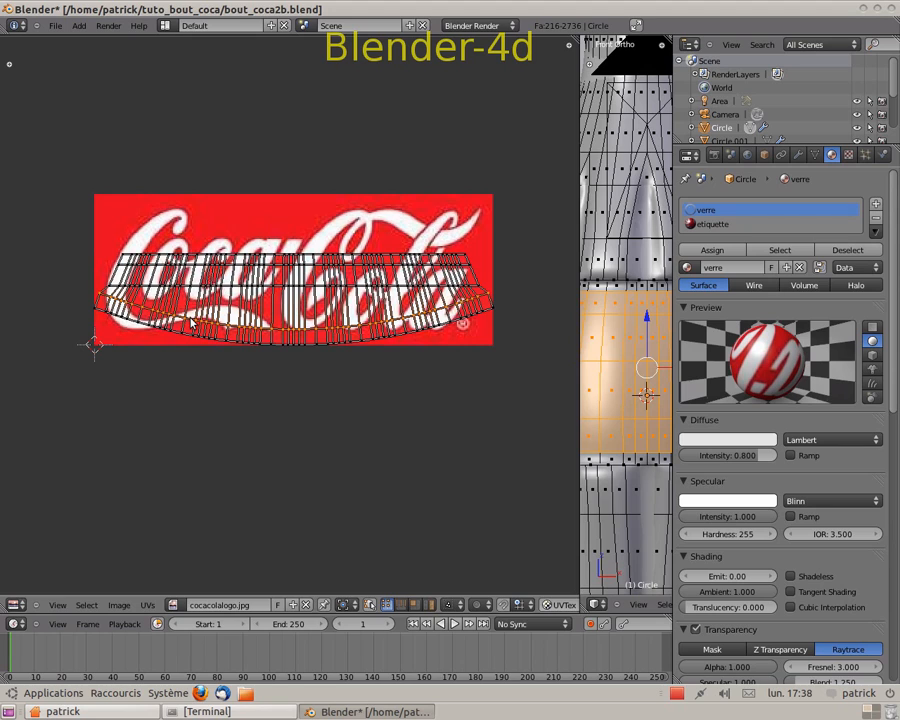
key(s)
key(y)
key(0)
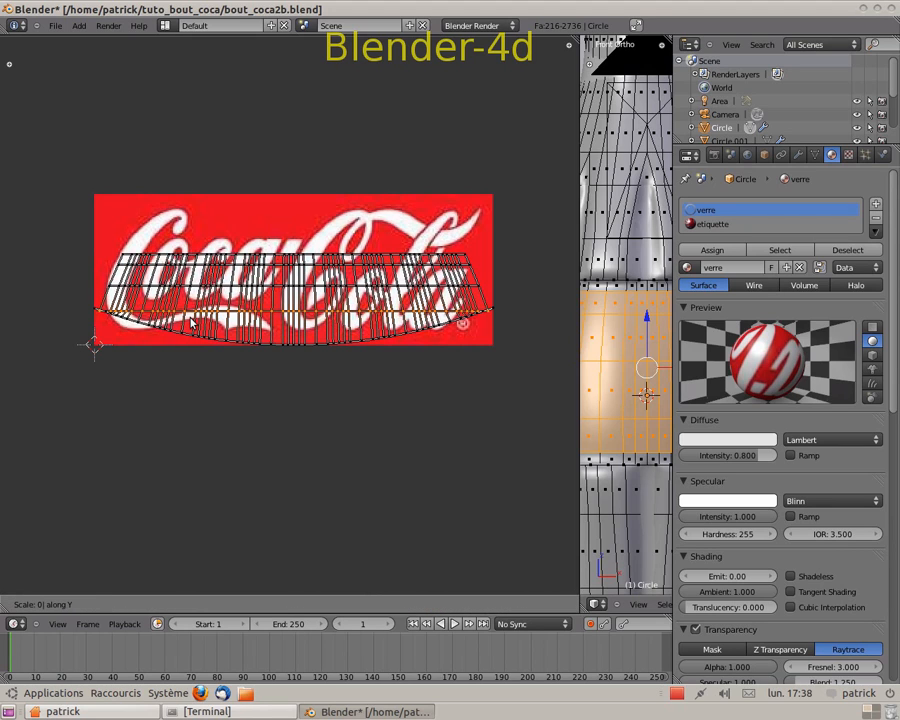
key(Return)
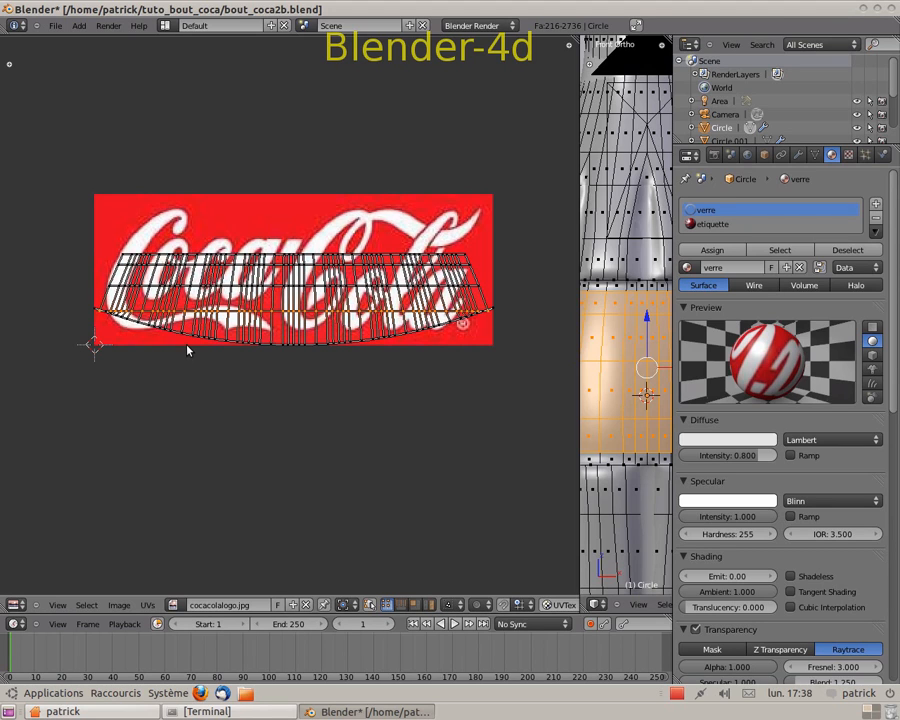
Select only the bottom row of UV points and flatten it by scaling to 0 along Y.
key(a)
alt+right_click(189, 338)
key(s)
key(y)
key(0)
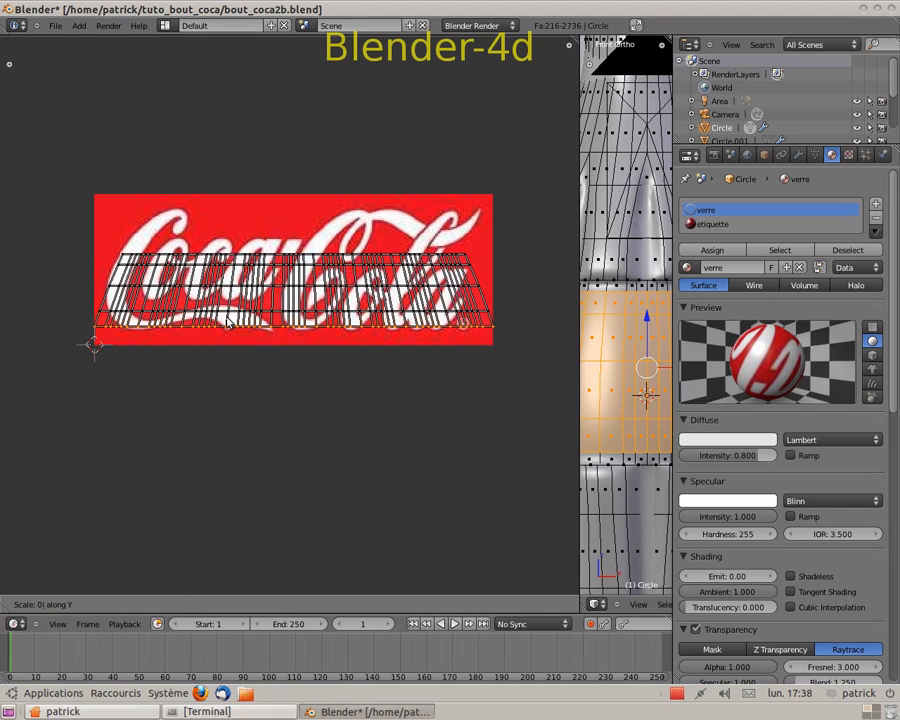
key(Return)
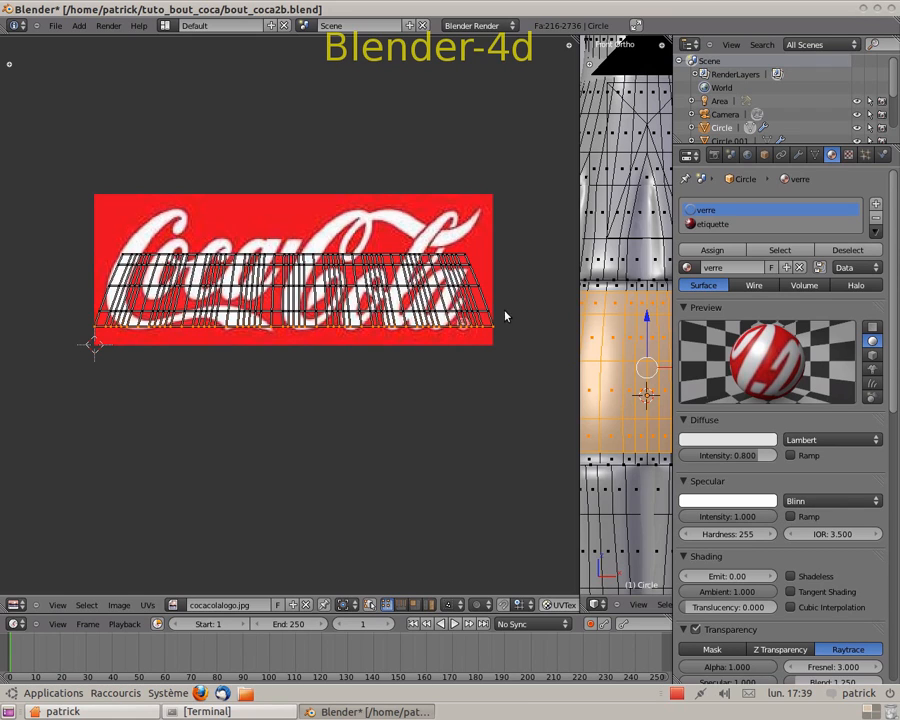
Widen the 3D view again and show its properties sidebar to look for the texture display settings.
drag(579, 283, 296, 283)
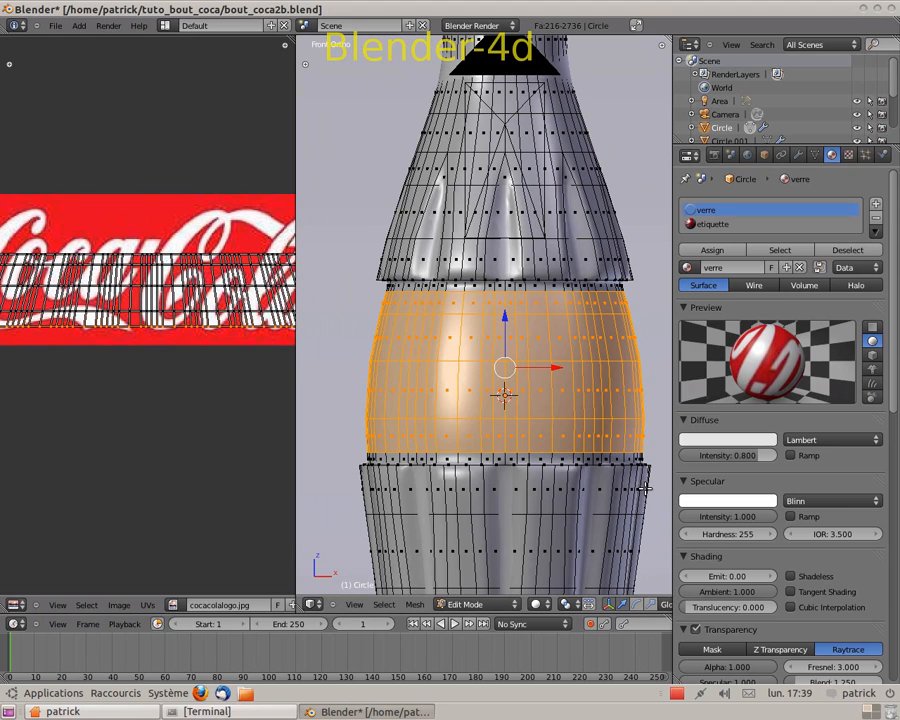
key(n)
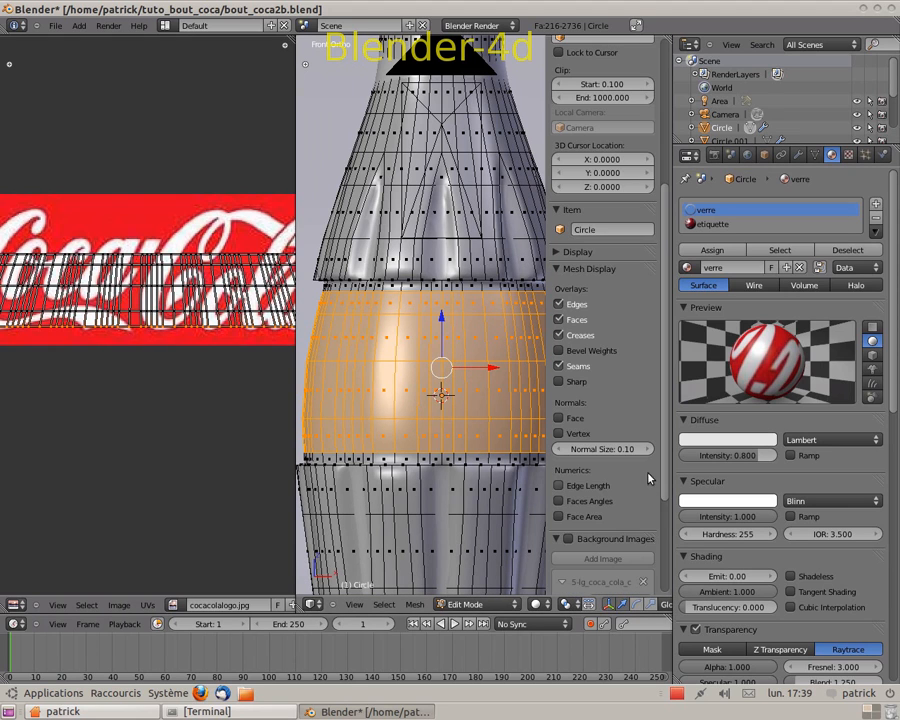
scroll(617, 503, down, 5)
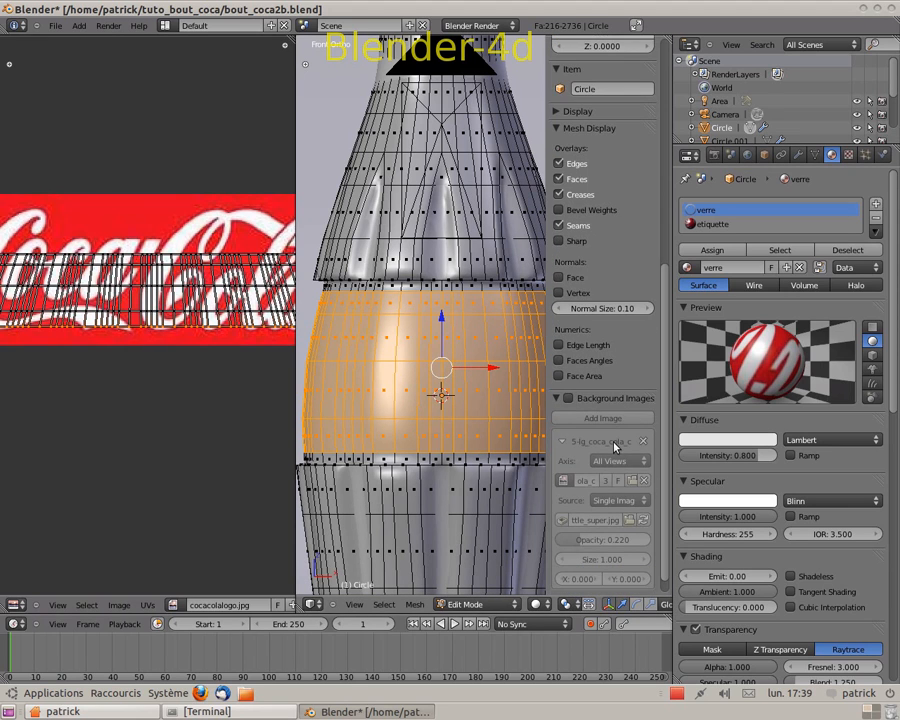
scroll(625, 455, down, 1)
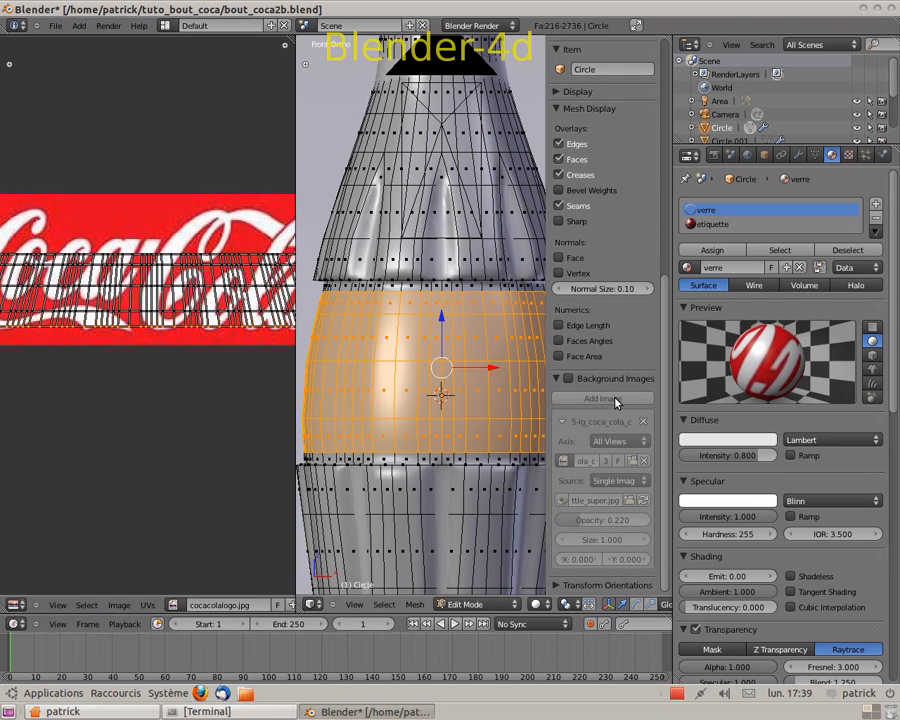
scroll(615, 402, up, 4)
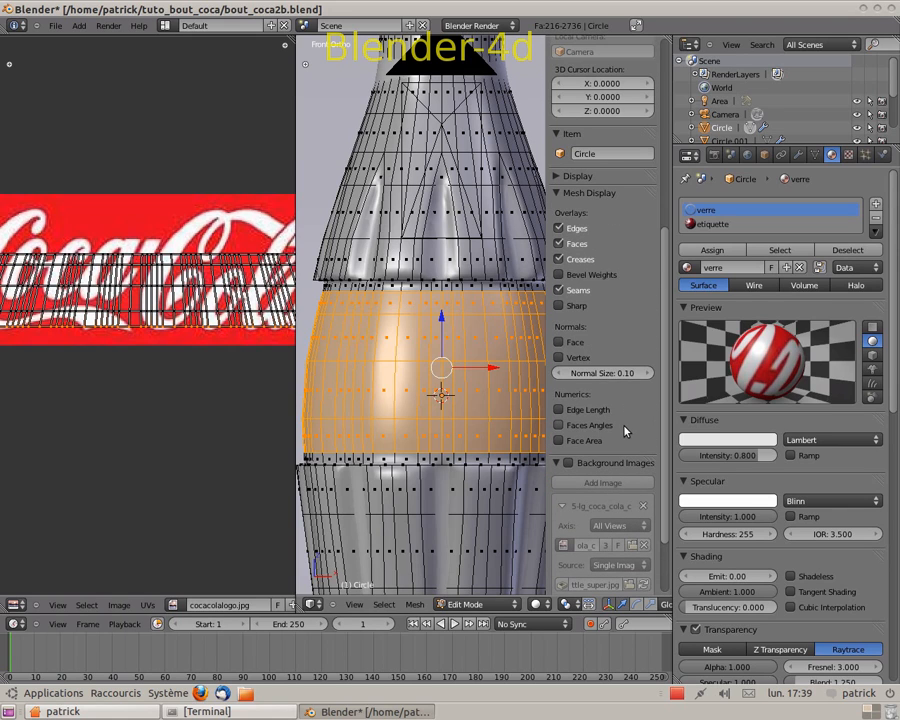
scroll(624, 430, down, 4)
scroll(622, 440, up, 9)
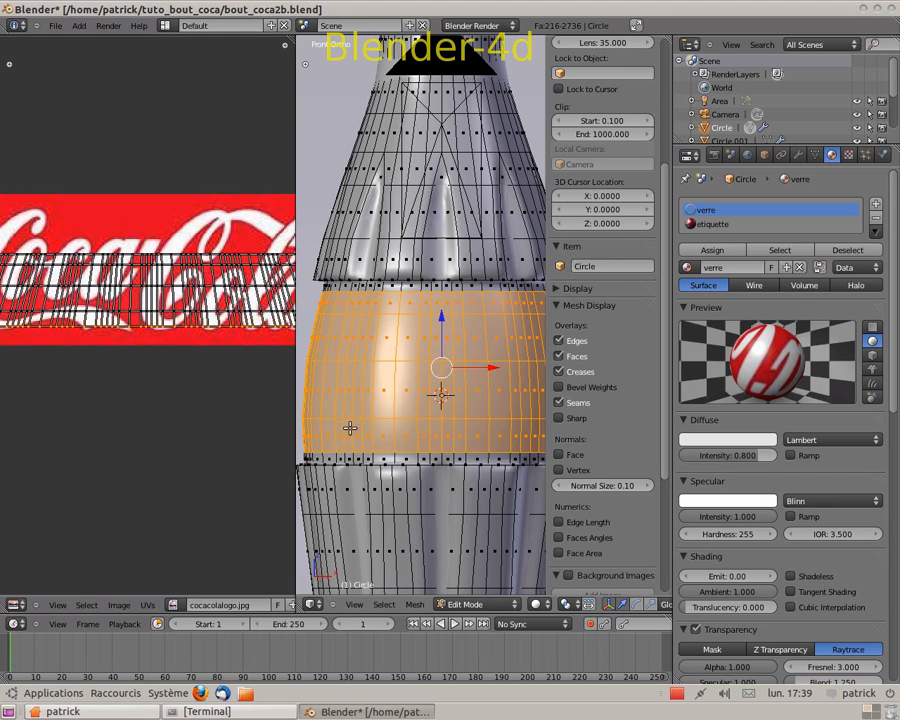
In Object Mode, enable Textured Solid in the 3D view's display settings, then hide the properties sidebar.
key(Tab)
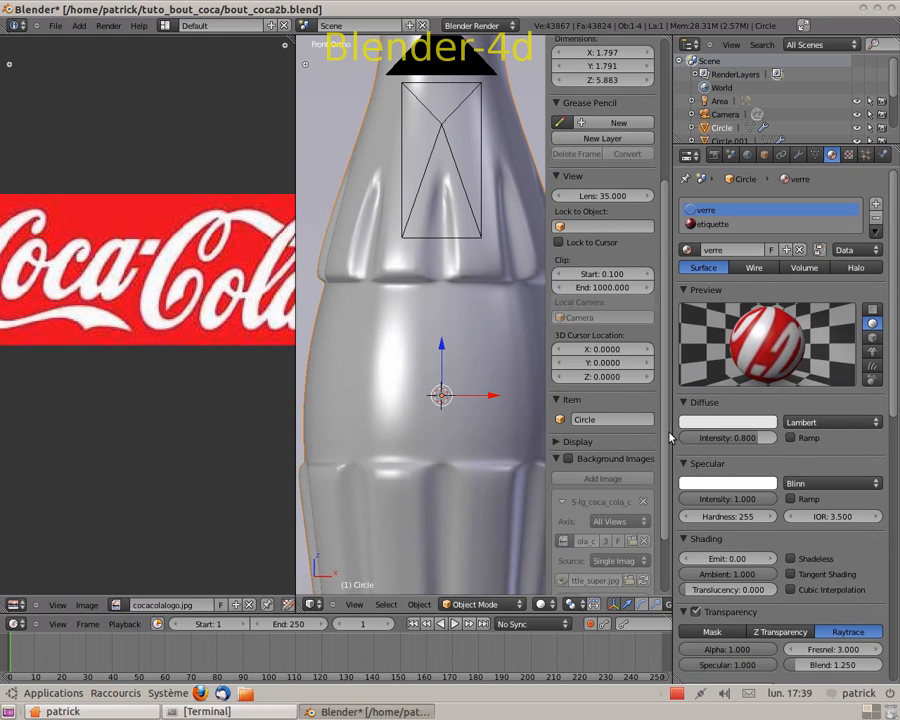
scroll(630, 420, down, 3)
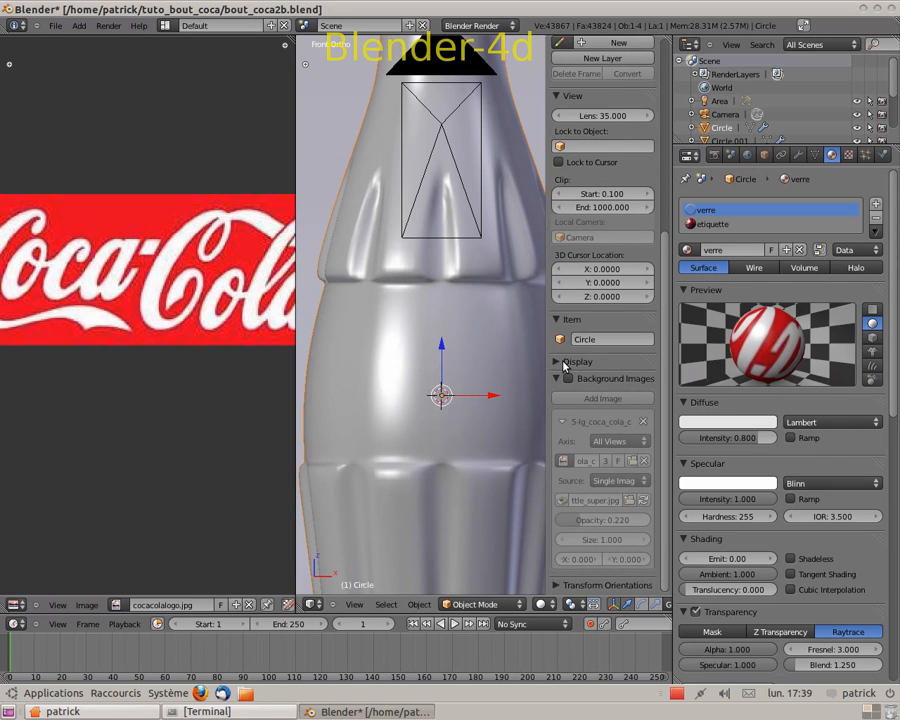
click(563, 363)
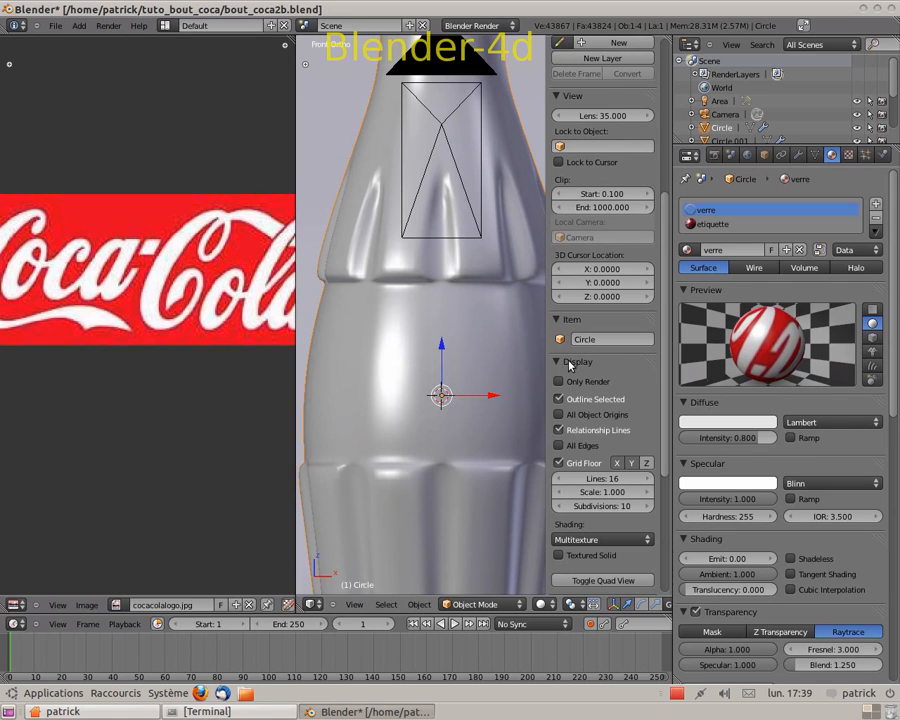
click(648, 540)
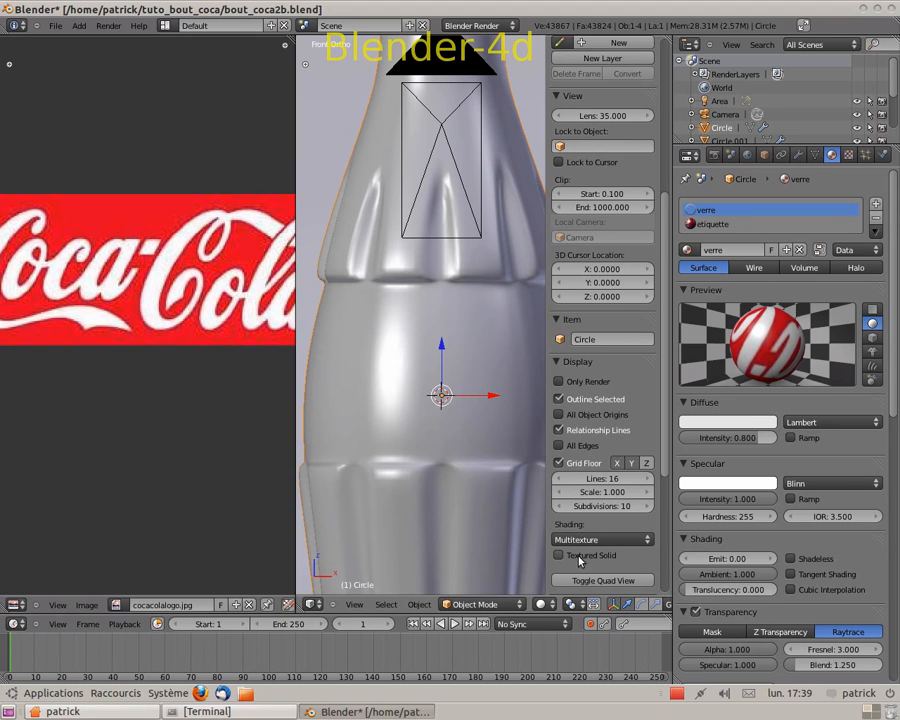
click(558, 556)
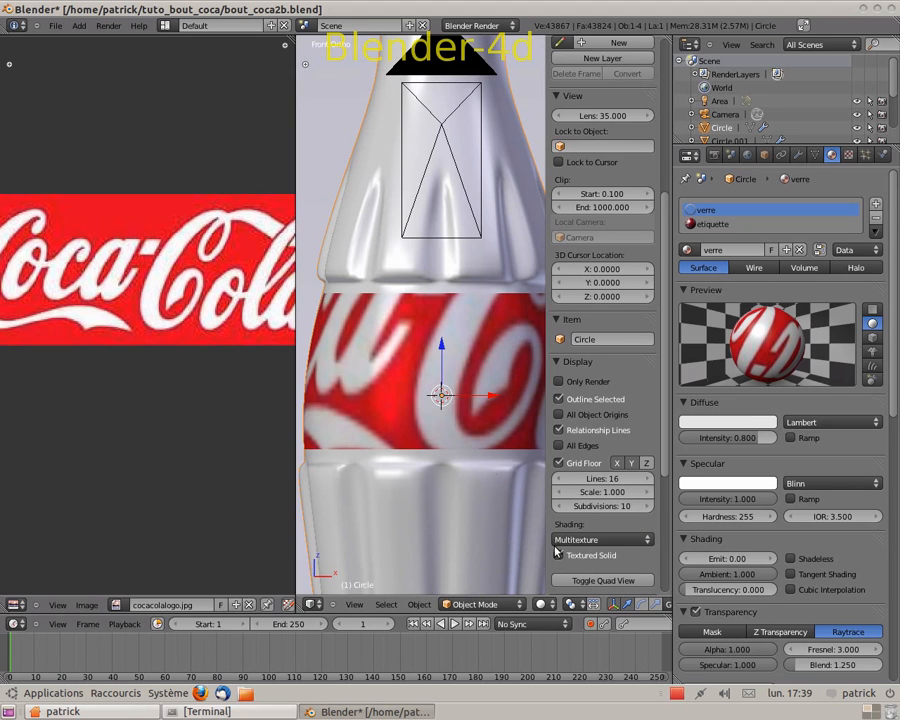
drag(547, 290, 571, 297)
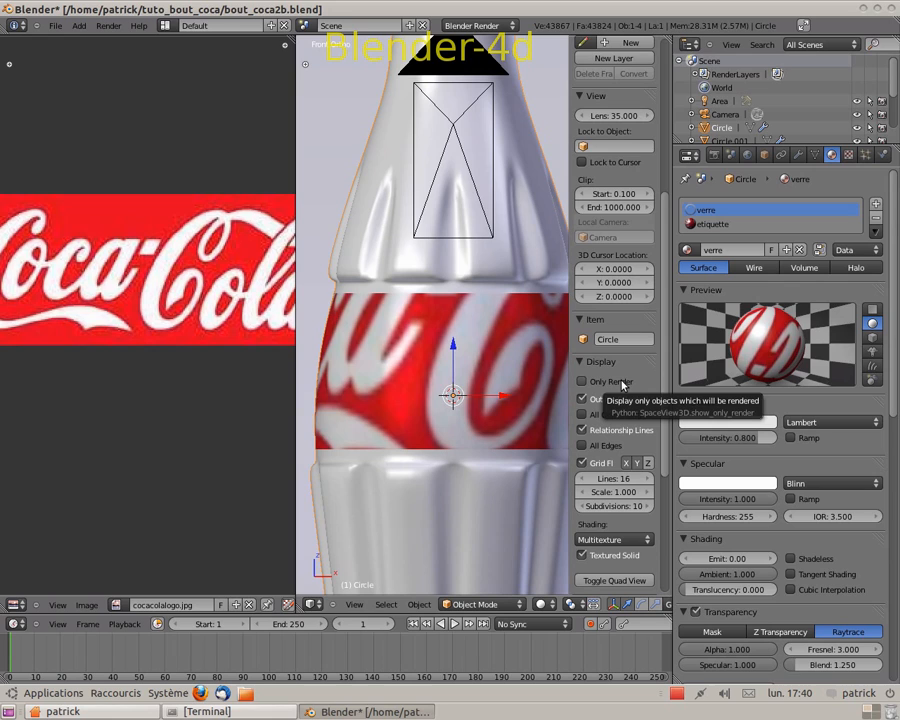
key(n)
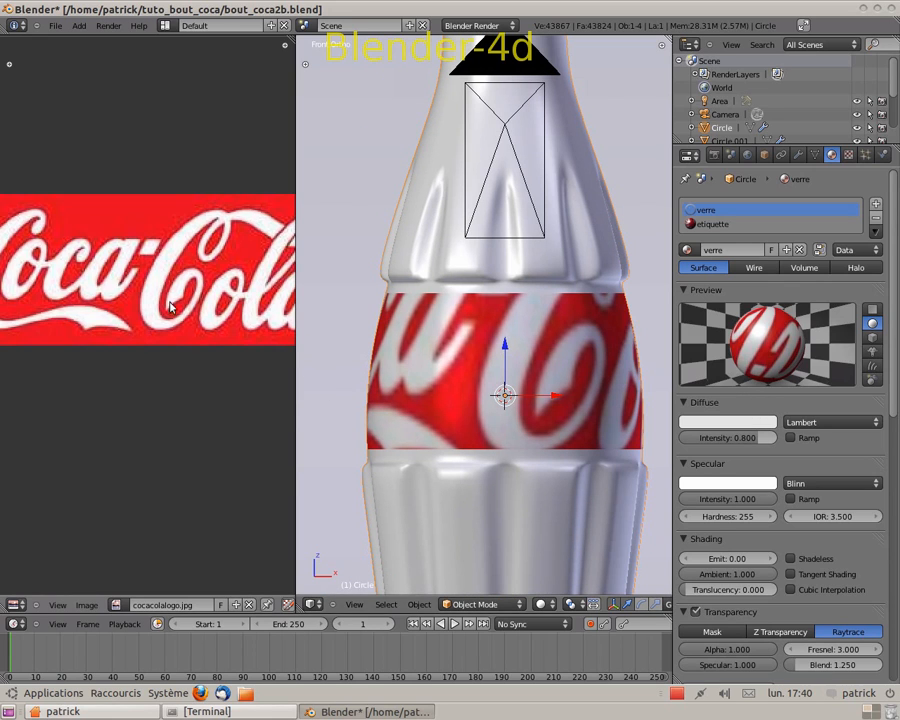
Back in Edit Mode with a wider UV editor, scale all label UVs to roughly double size and move them up over the logo.
key(Tab)
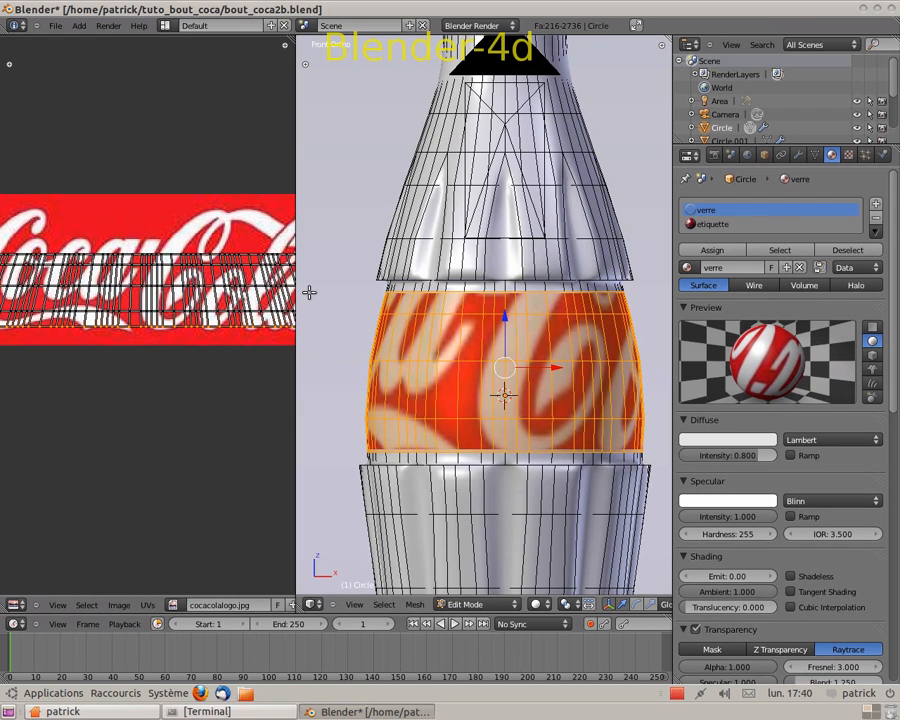
drag(297, 293, 402, 307)
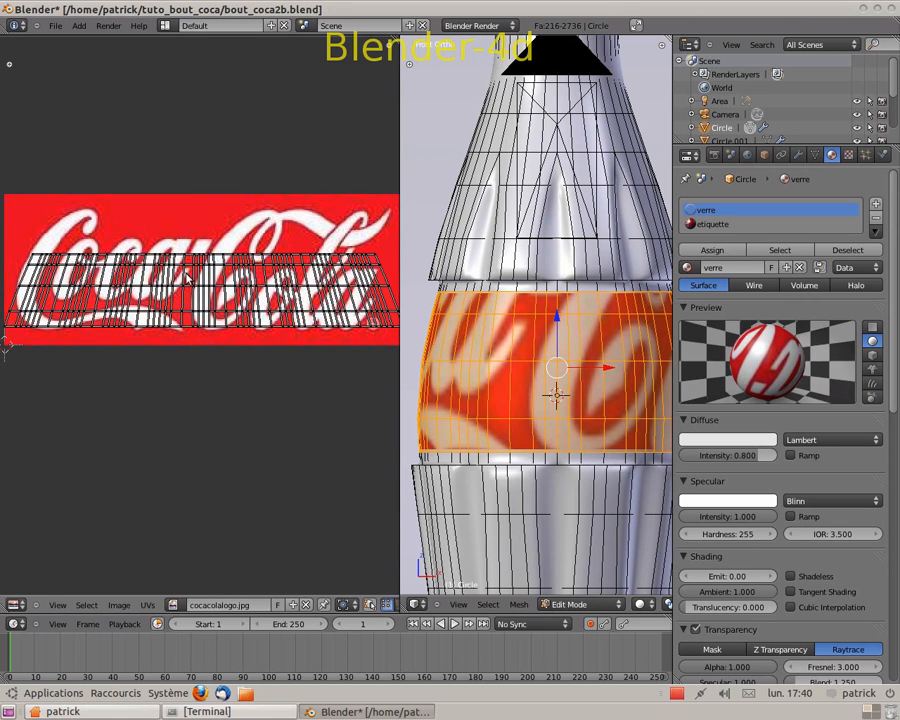
key(a)
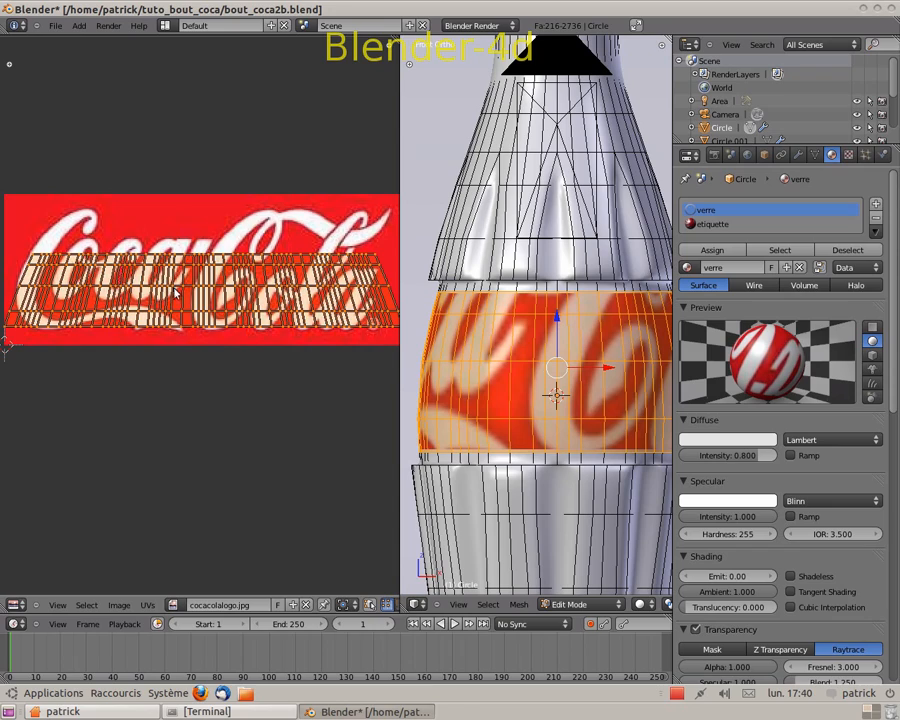
key(s)
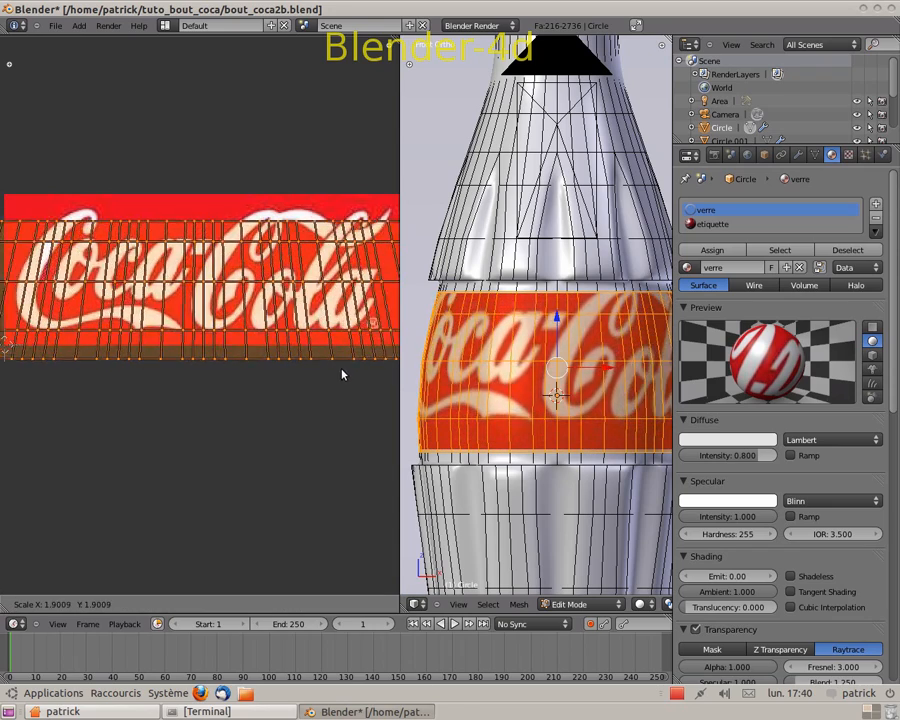
click(353, 381)
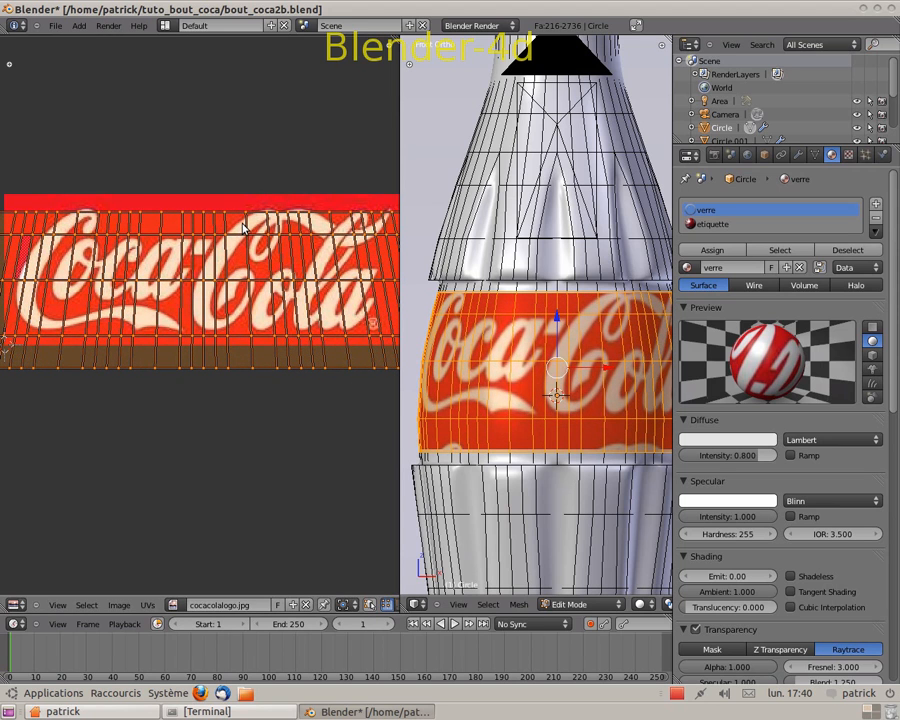
key(g)
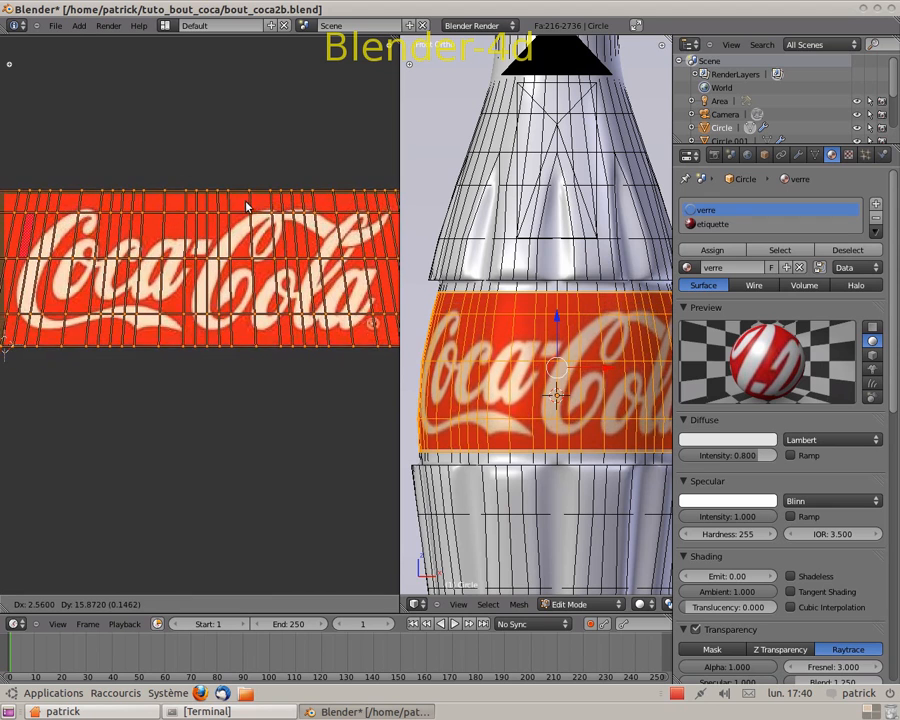
click(249, 210)
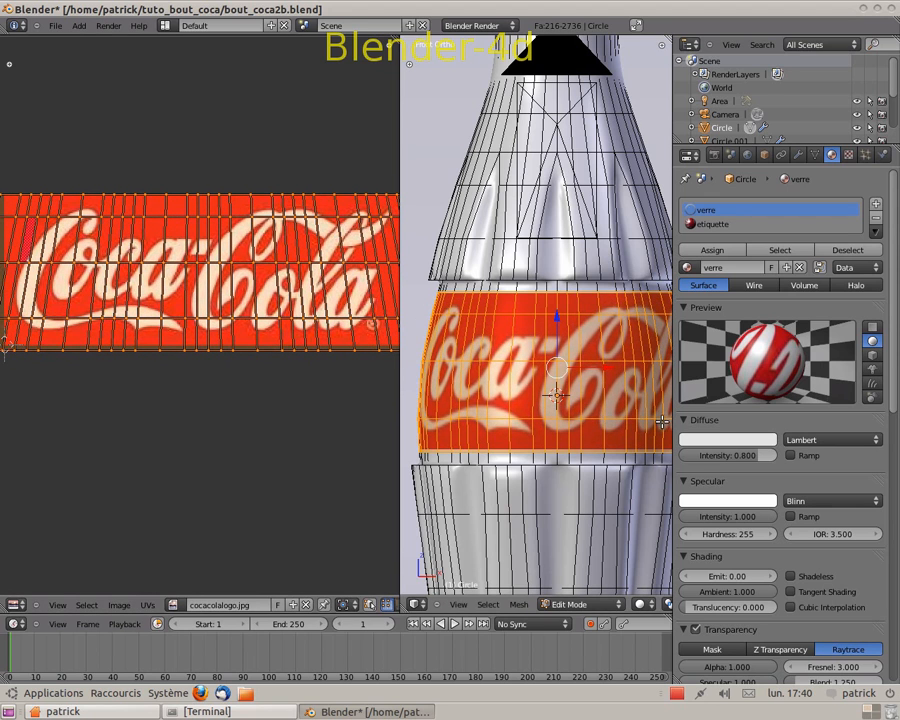
Stretch the label UVs along X until the whole logo fits across the bottle's front.
scroll(455, 285, down, 2)
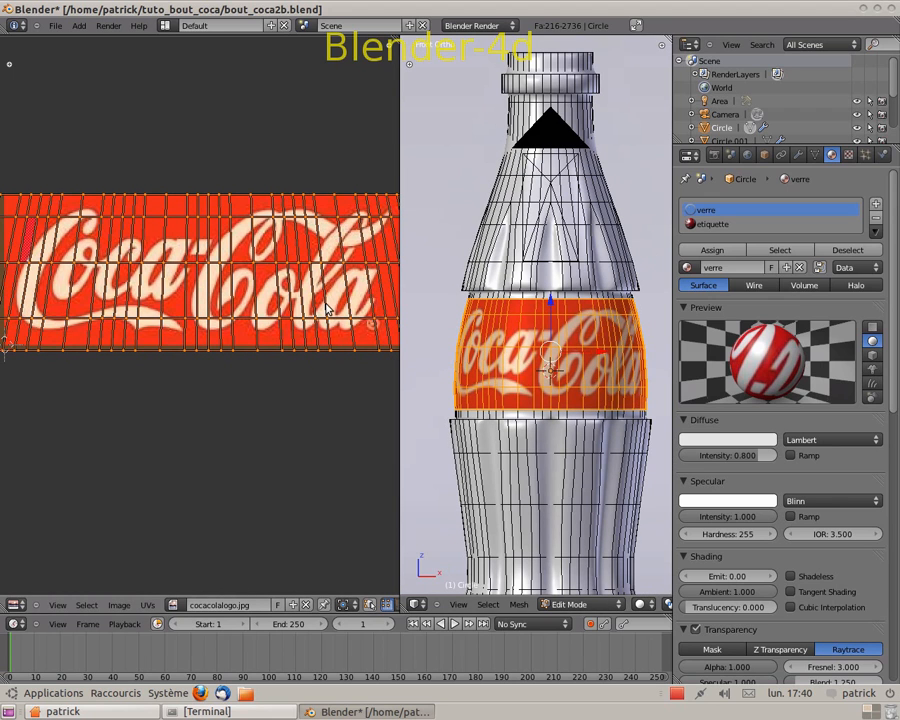
key(s)
key(x)
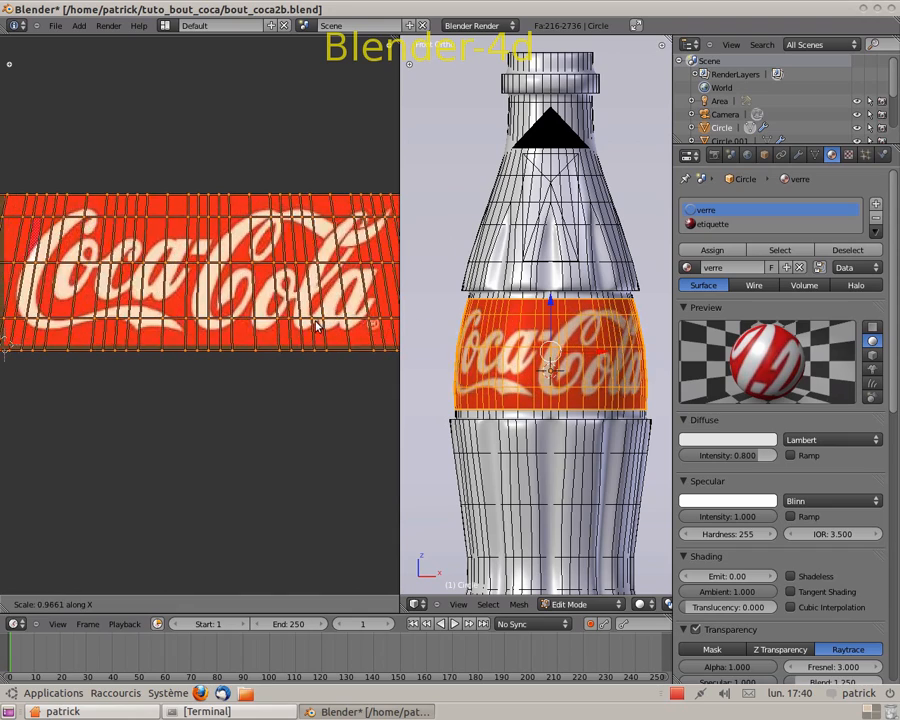
click(415, 344)
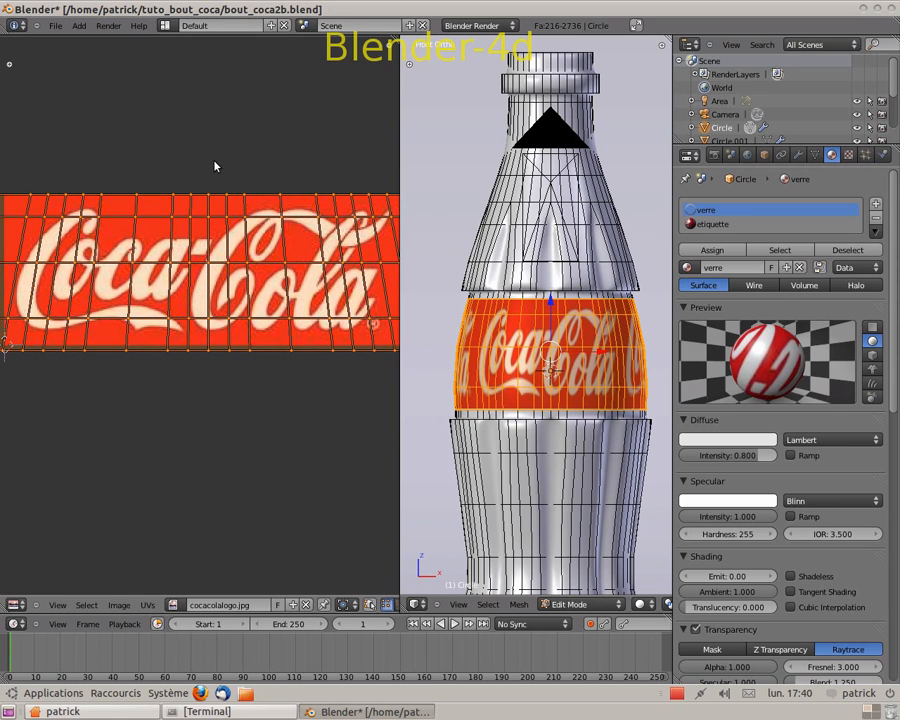
Scale the label UVs along Y by about 1.1, slightly past the logo image's height.
key(s)
key(y)
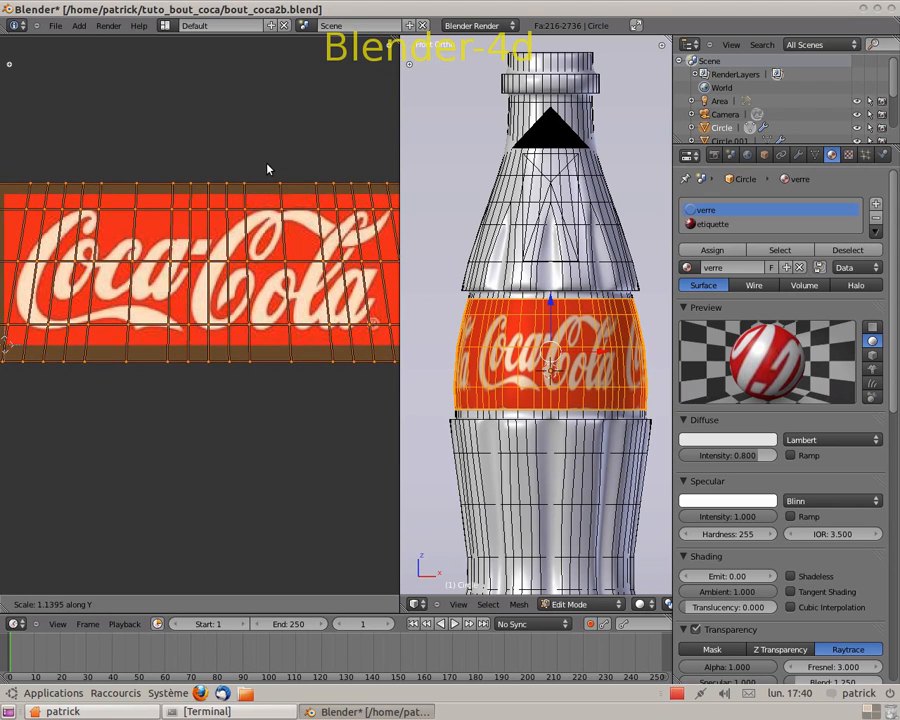
click(268, 168)
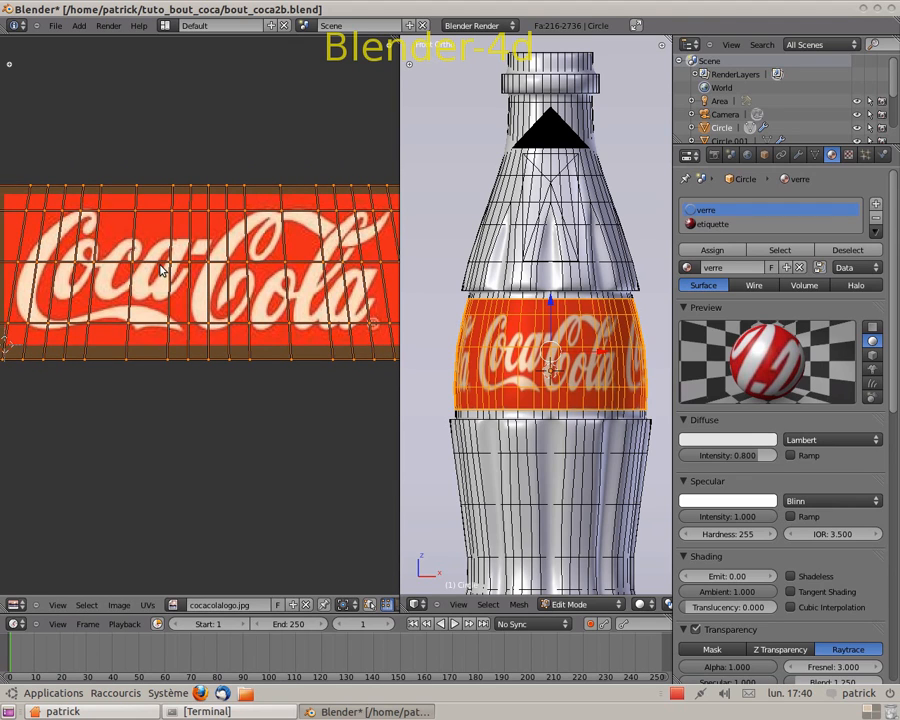
In Object Mode, switch the verre material's preview to a flat plane and select the etiquette material.
key(Tab)
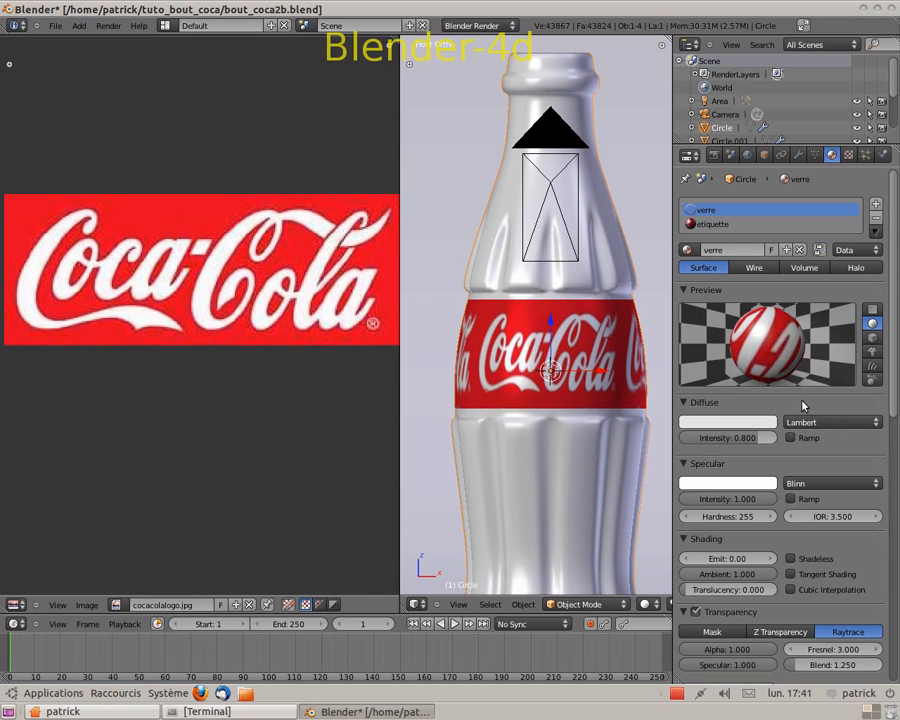
click(872, 309)
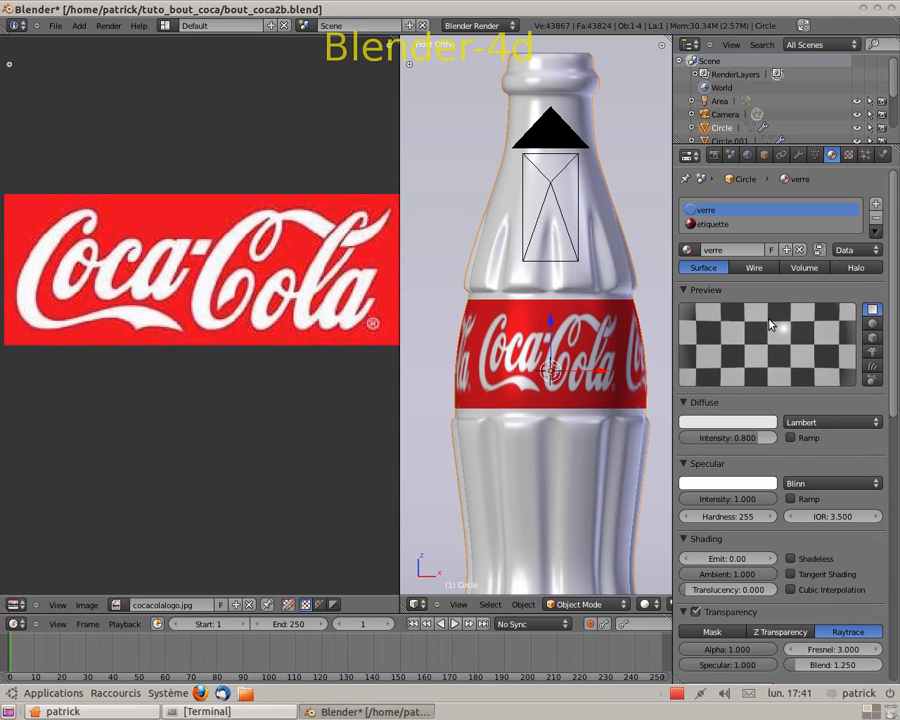
right_click(701, 226)
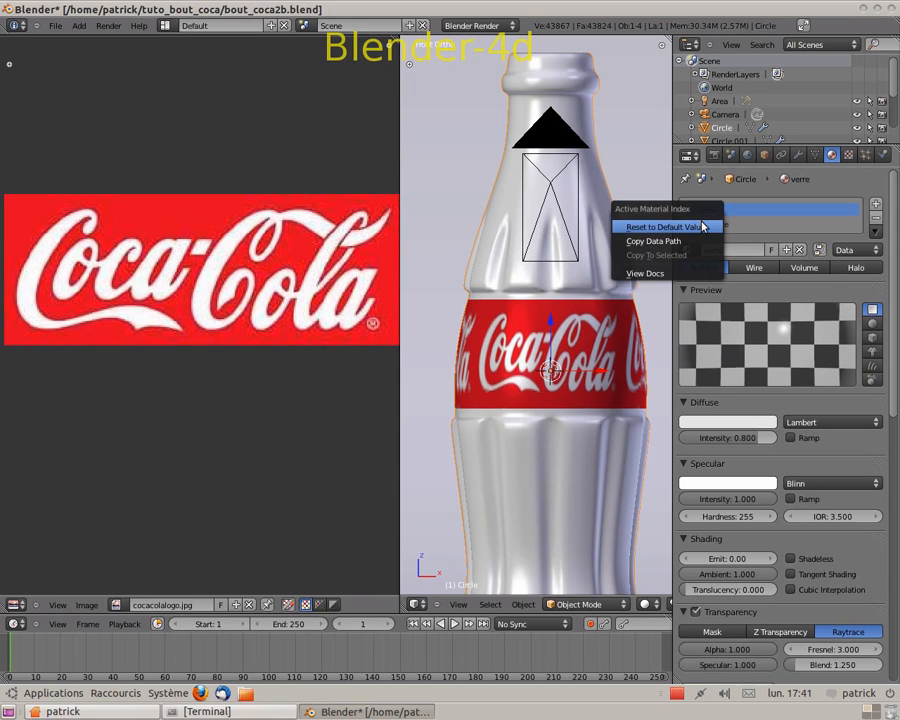
right_click(712, 229)
key(Escape)
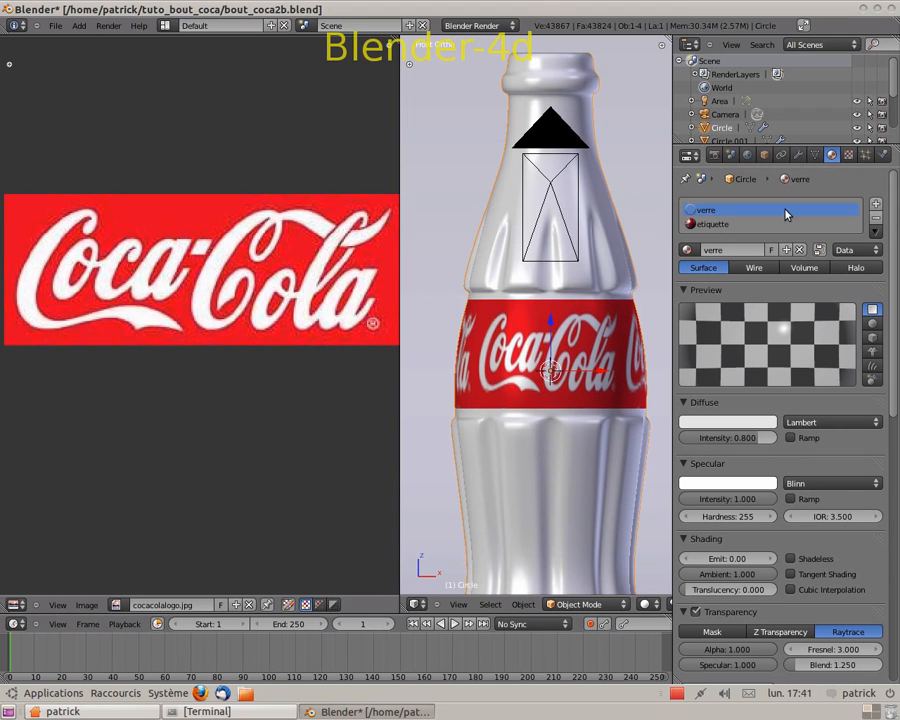
click(713, 224)
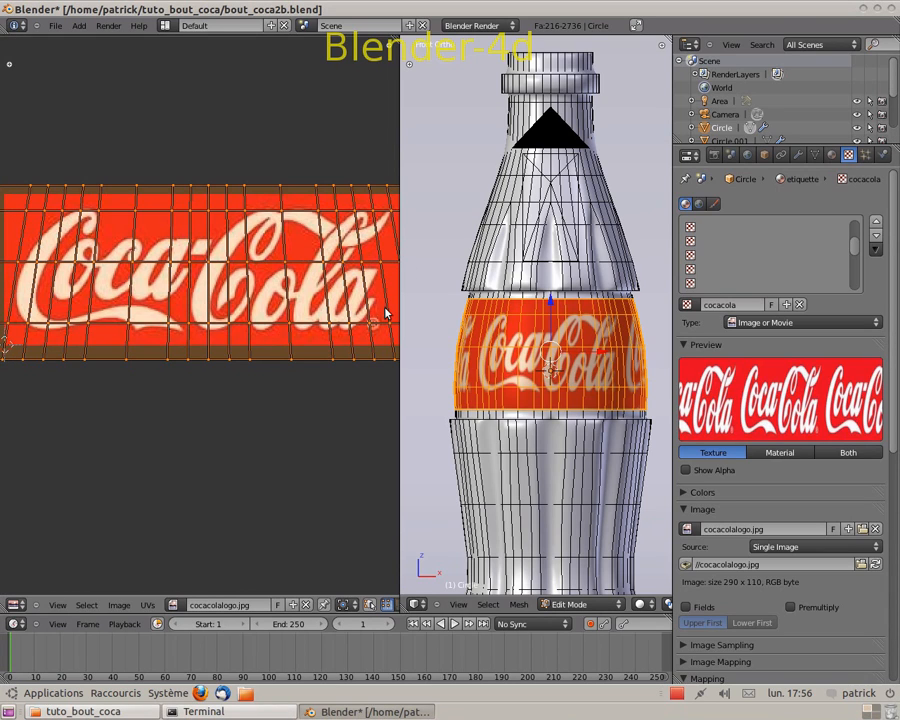
Assign the etiquette material to the selected label faces of the bottle and test-render the scene.
key(F12)
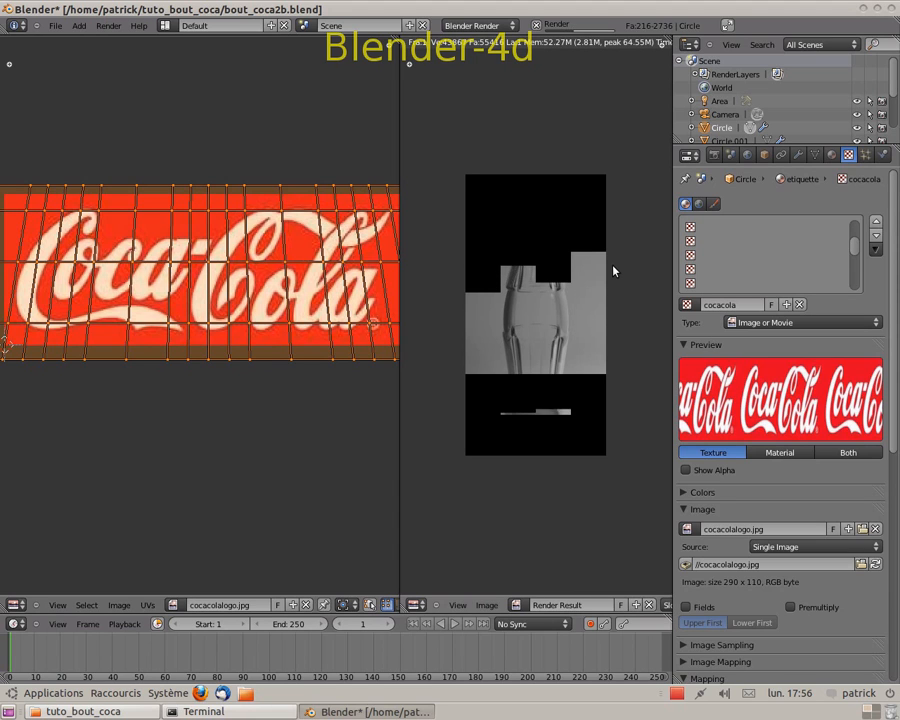
key(Escape)
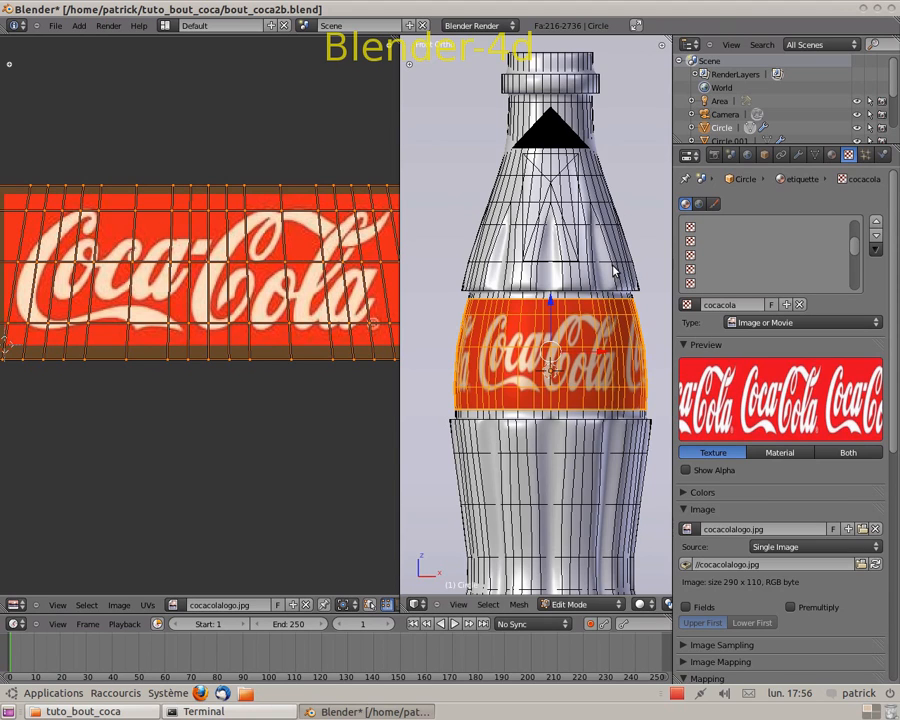
click(831, 155)
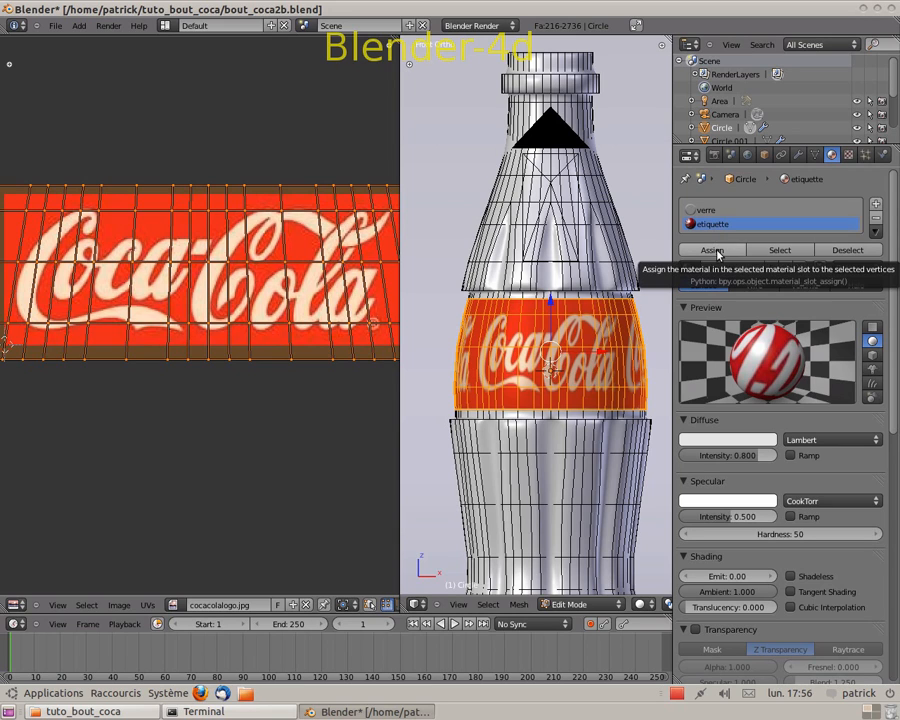
click(717, 254)
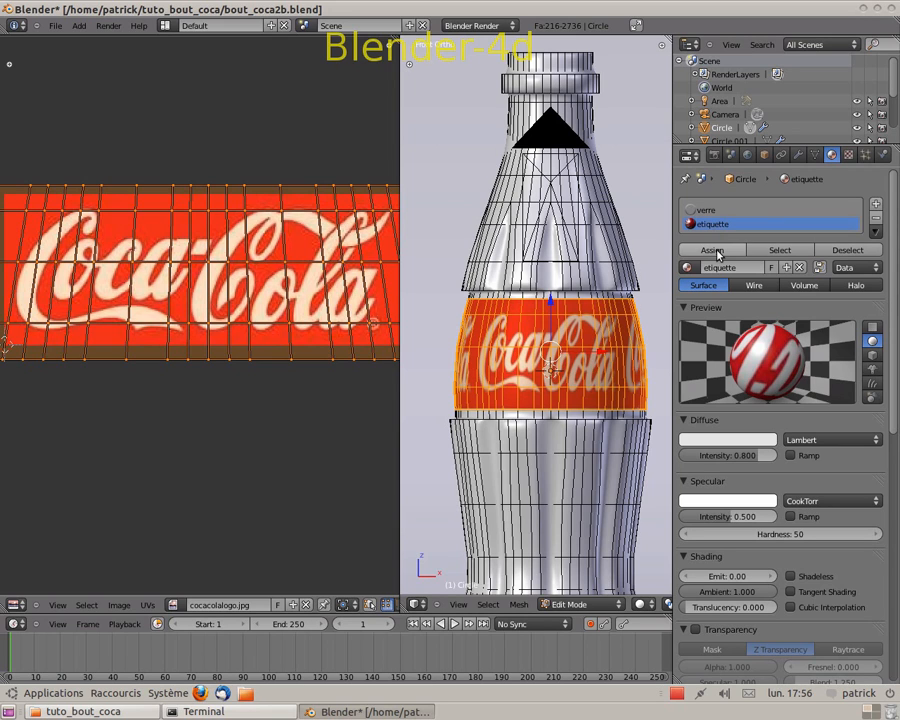
key(F12)
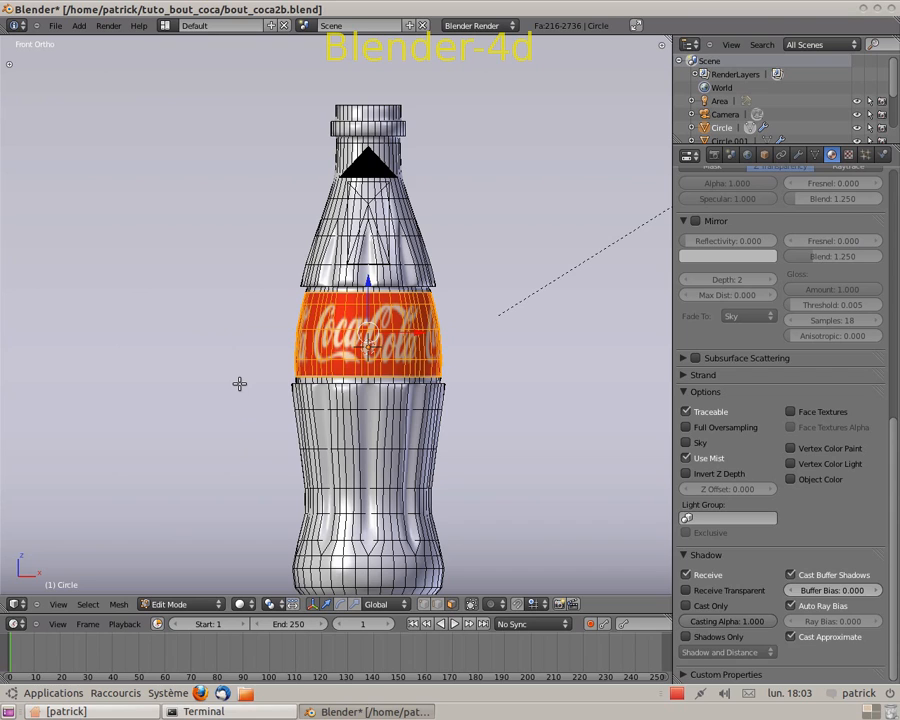
In Object Mode, additionally show the layer that holds the bottle cap.
key(Tab)
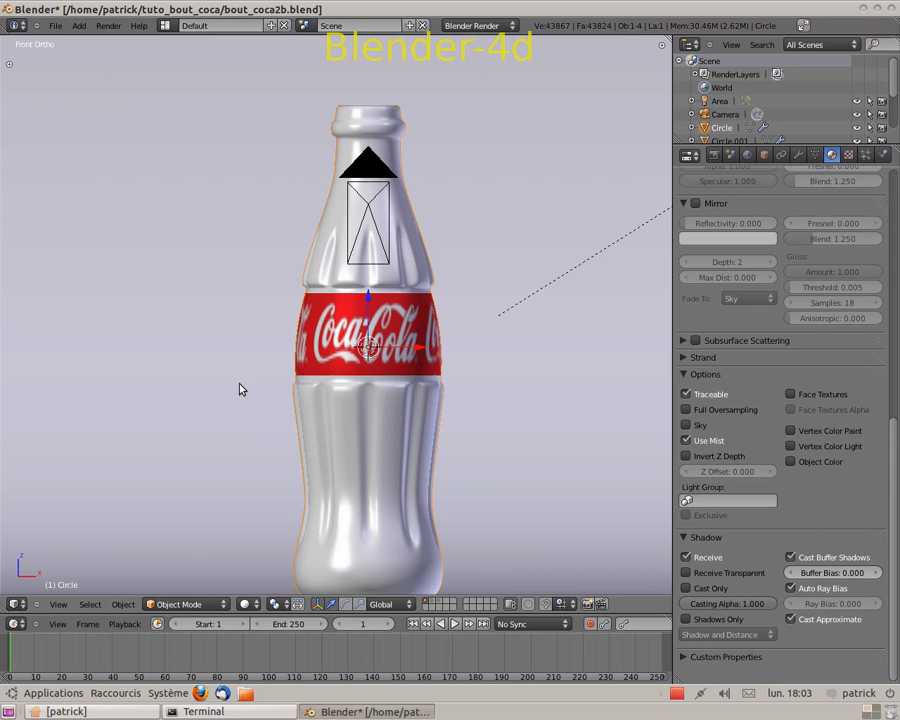
shift+click(440, 604)
scroll(490, 243, up, 2)
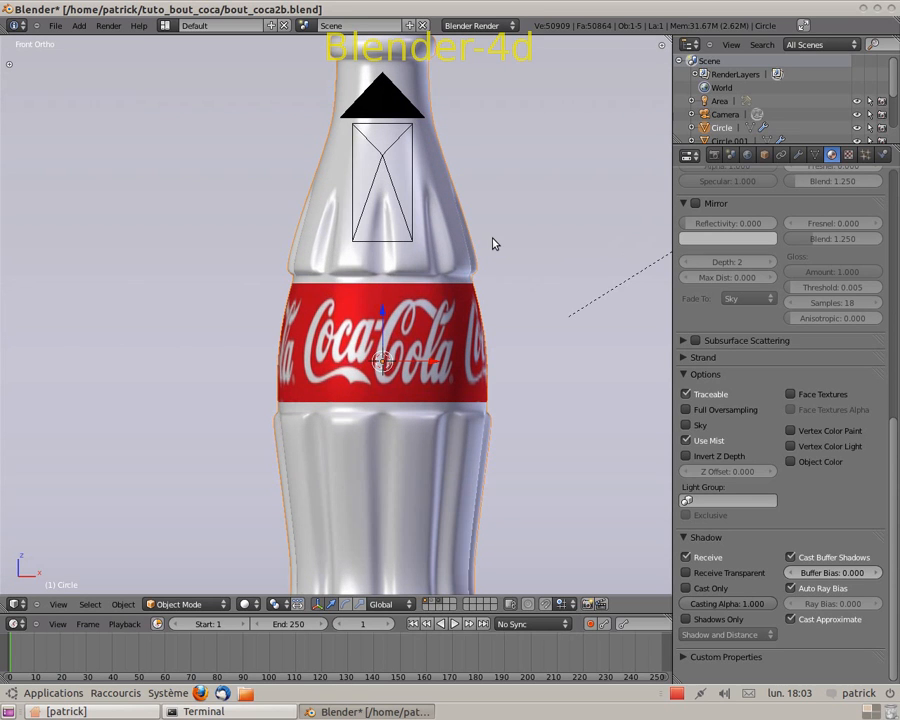
shift+middle_drag(500, 271, 486, 572)
scroll(481, 402, up, 5)
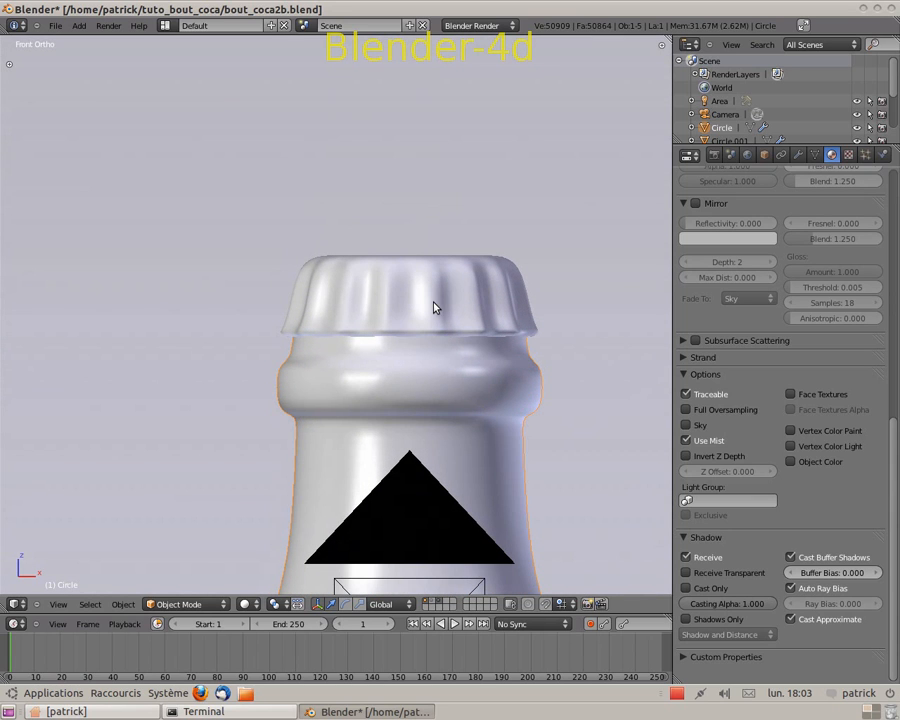
Scale the bottle cap up uniformly to about 1.11 so it overhangs the bottle's rim.
right_click(433, 298)
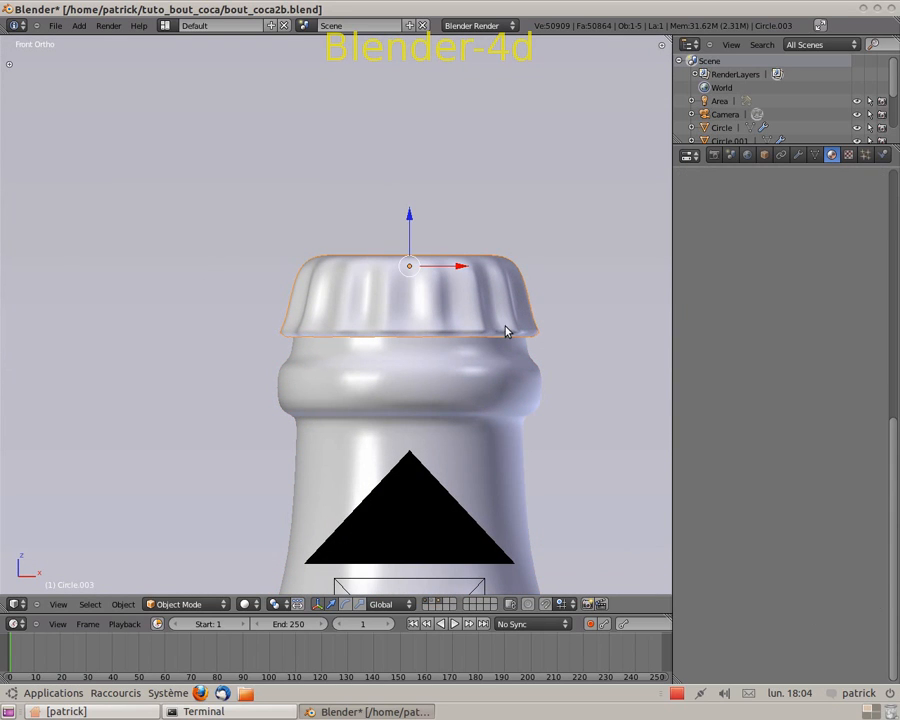
key(s)
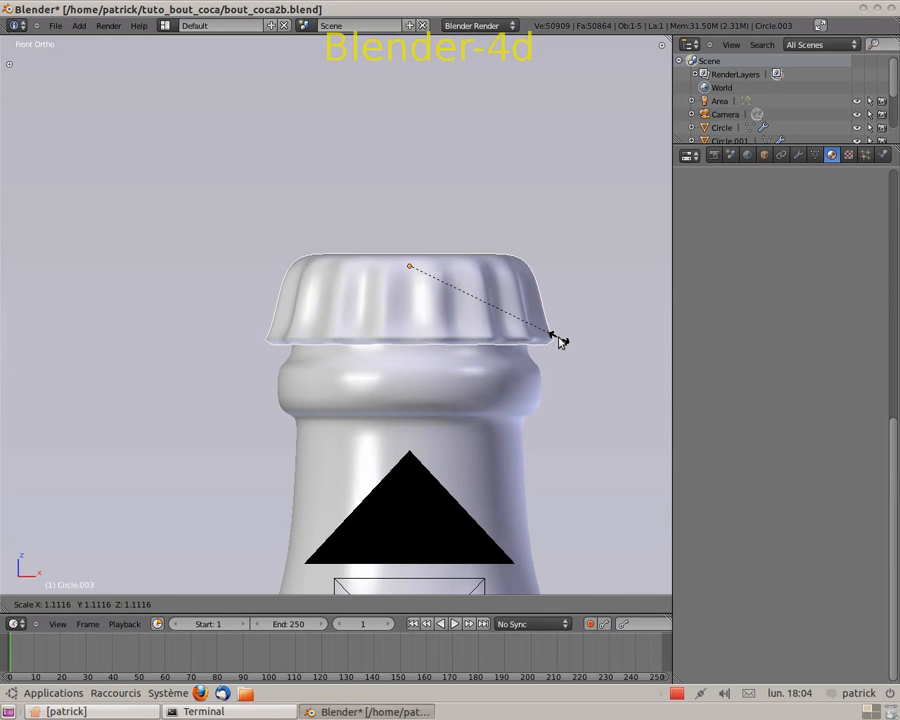
click(560, 342)
scroll(578, 382, down, 5)
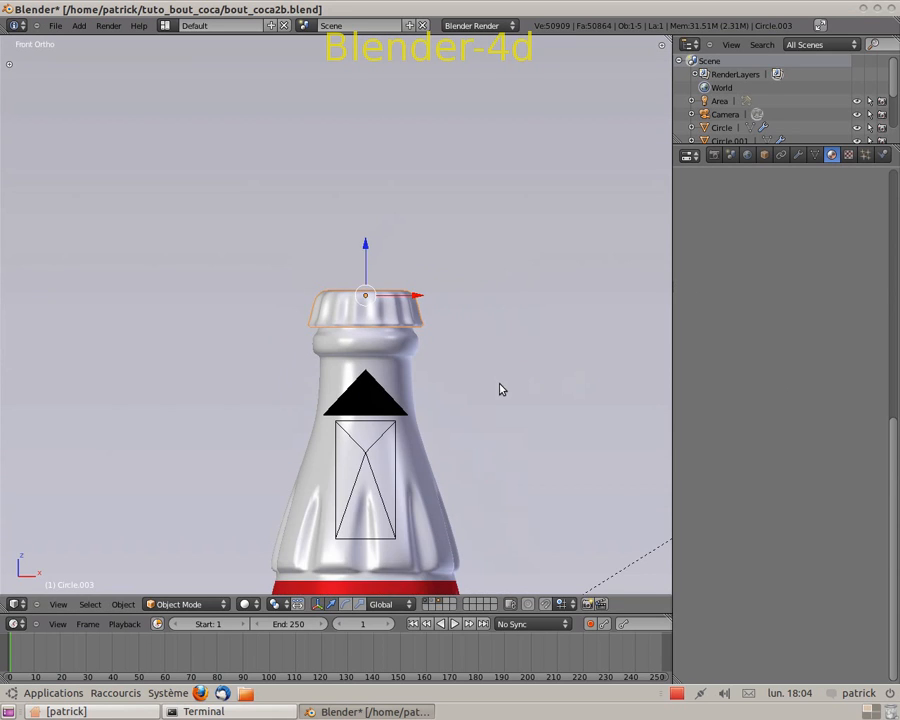
scroll(501, 389, down, 1)
scroll(501, 389, up, 3)
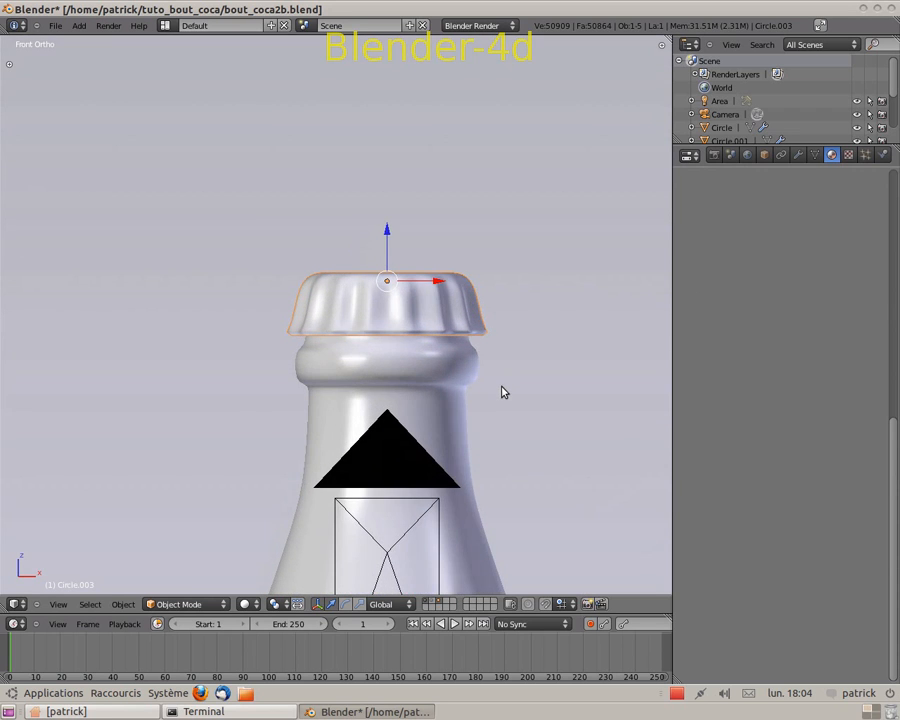
scroll(508, 365, up, 4)
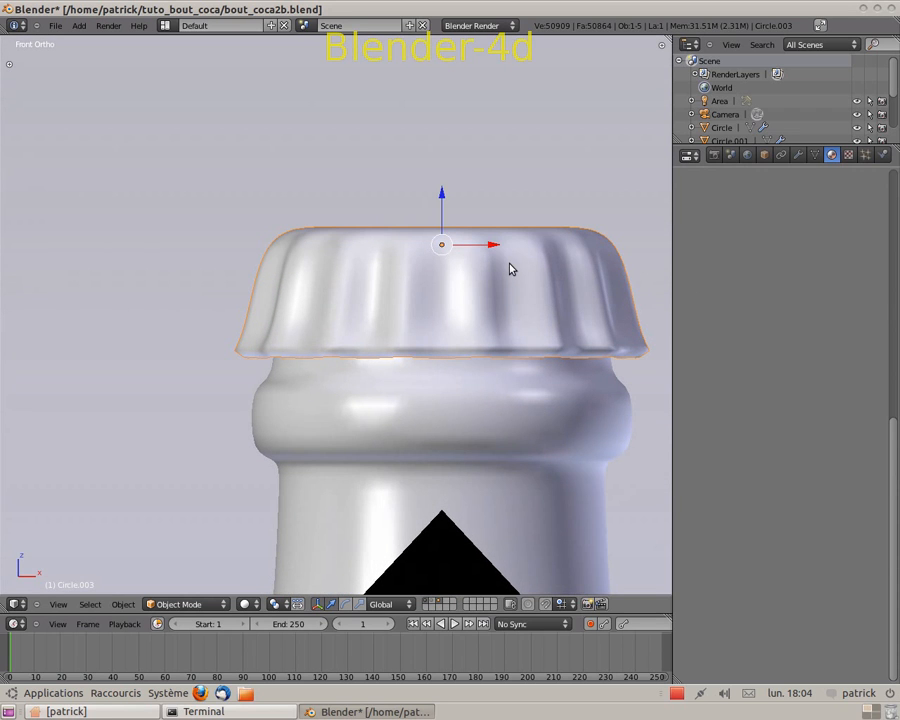
key(Tab)
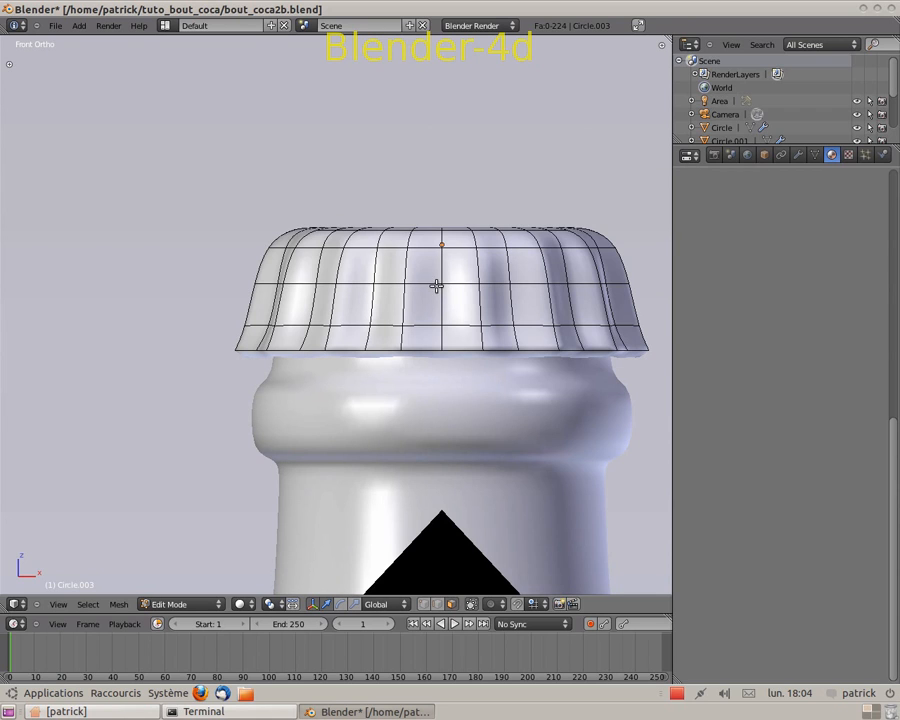
key(Tab)
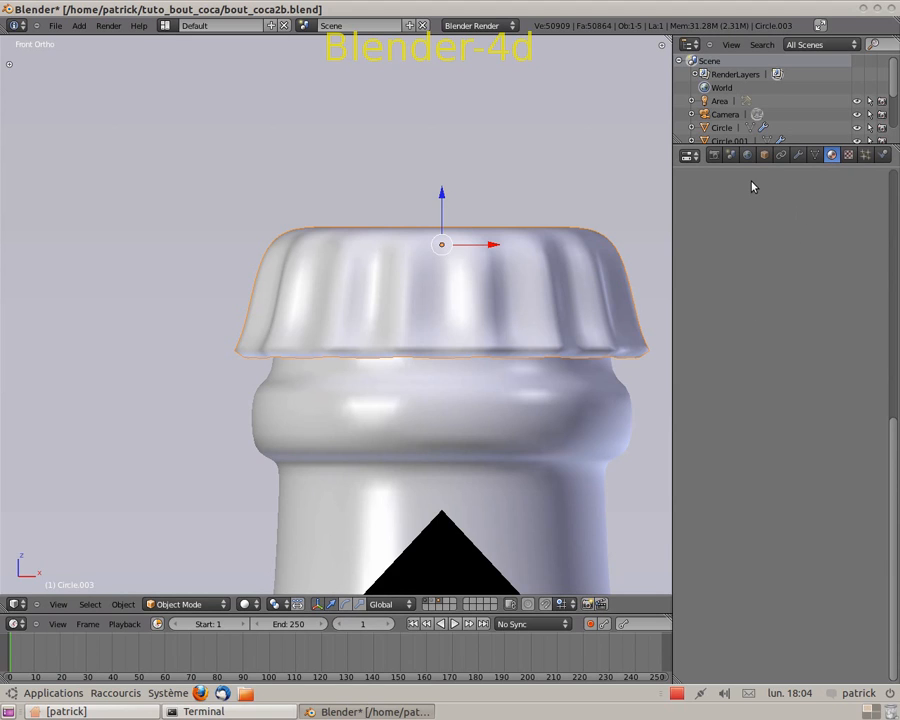
Create a new material for the bottle cap and name it capsule.
scroll(552, 324, down, 8)
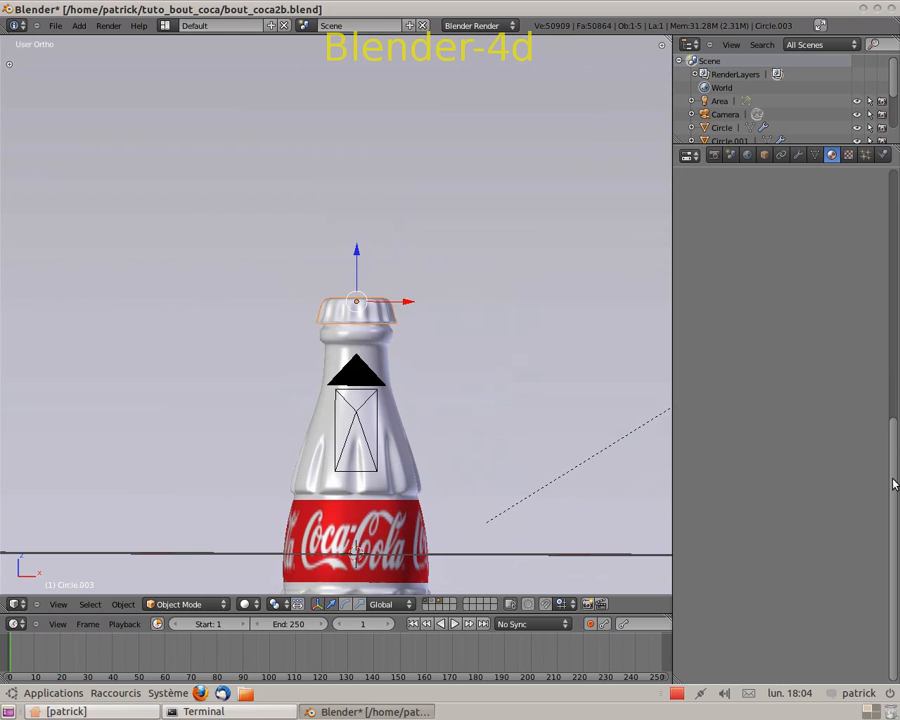
scroll(893, 484, up, 5)
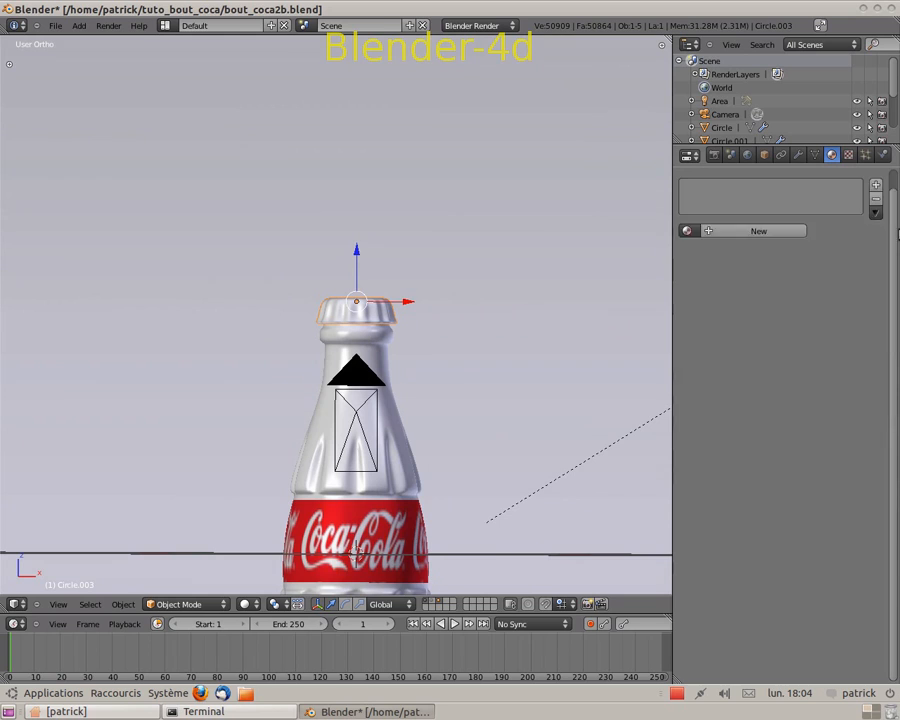
click(725, 254)
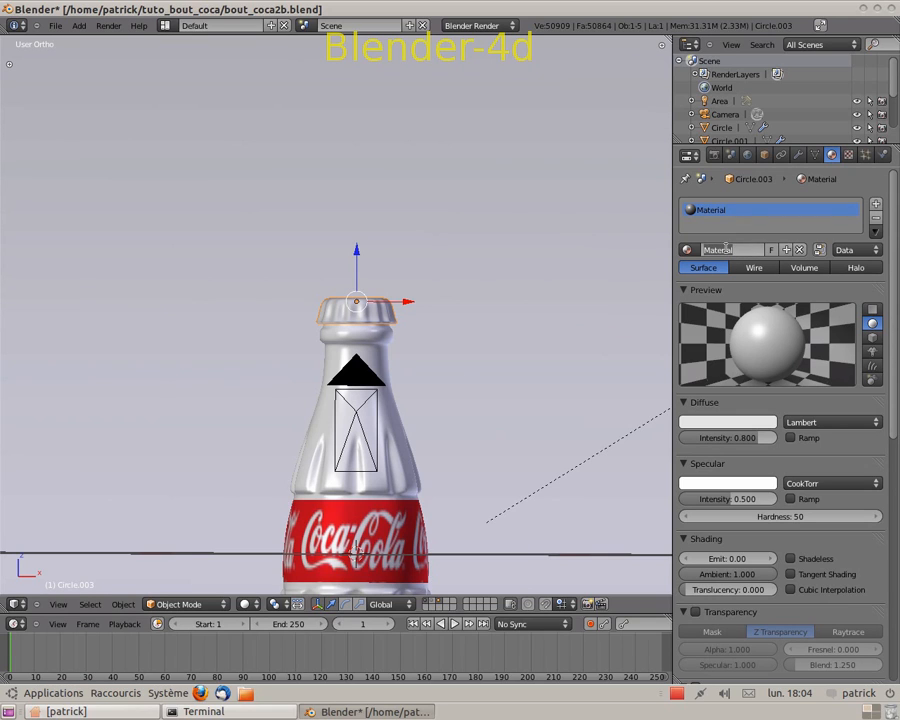
click(726, 249)
text(capsule)
key(Return)
Set the capsule material's diffuse colour by sampling the red of the bottle's label.
scroll(776, 400, down, 1)
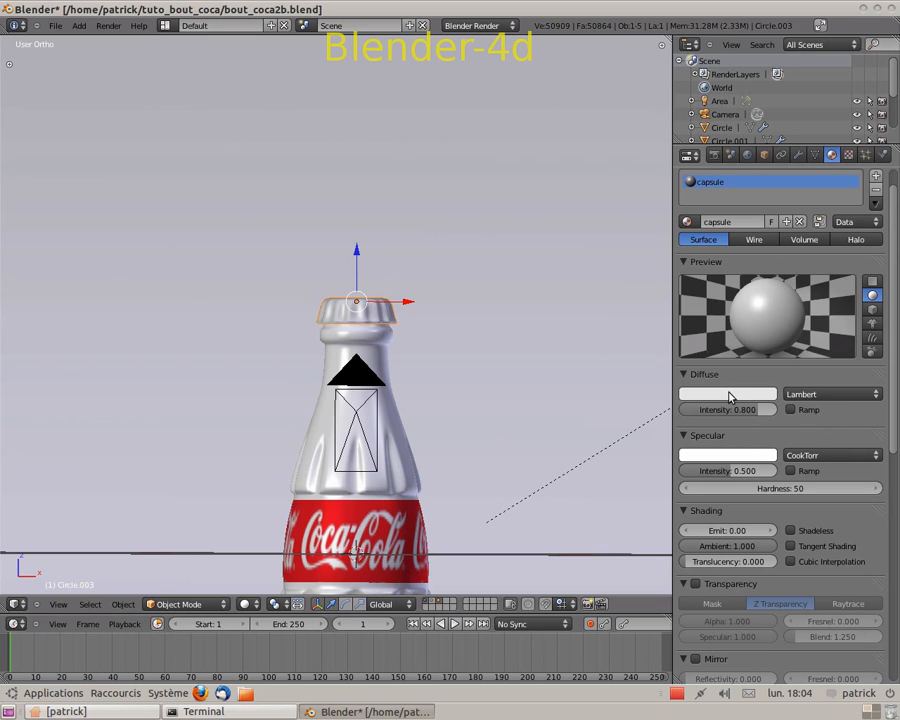
click(729, 396)
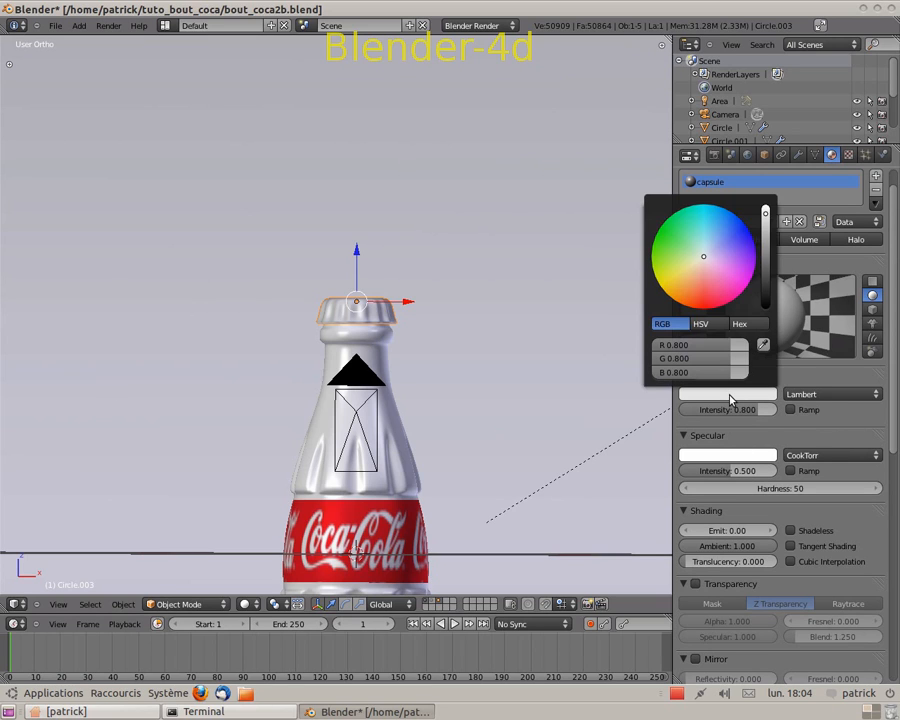
click(763, 347)
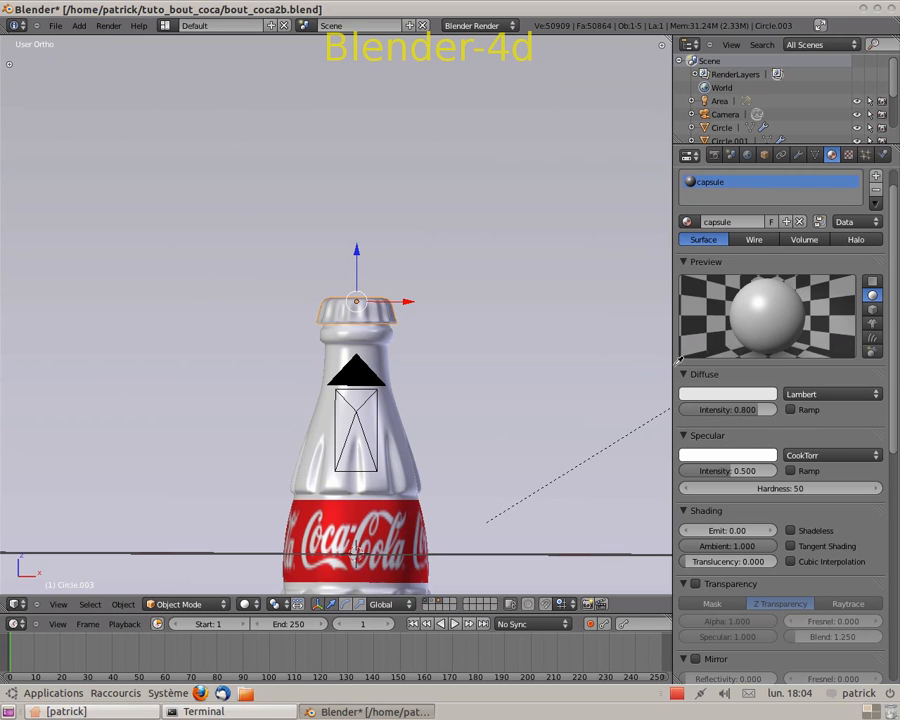
click(339, 517)
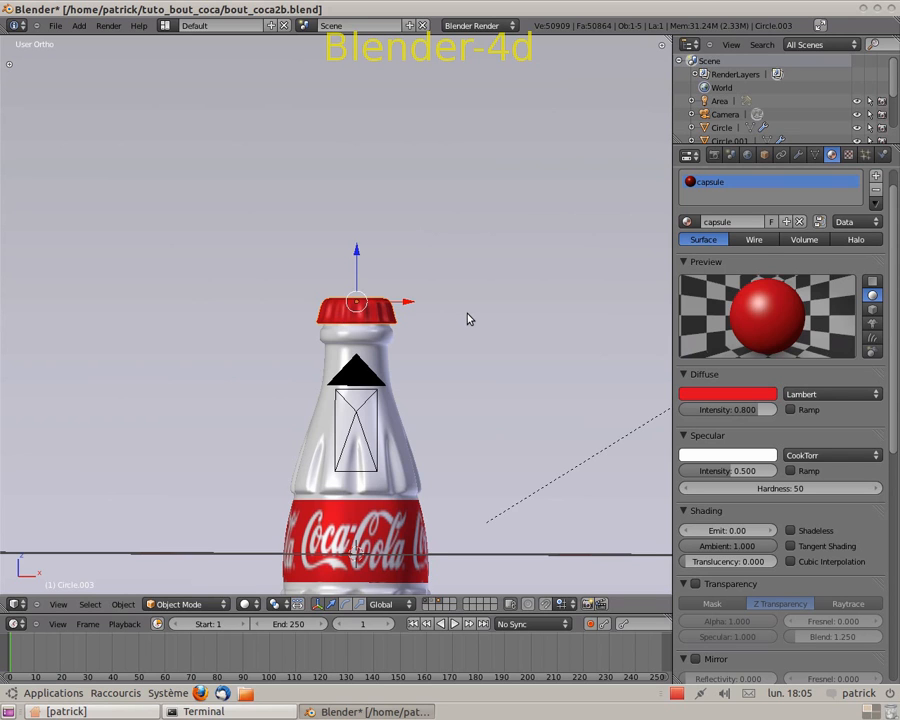
In Edit Mode with vertex selection, box-select the visible vertices of the cap's lower skirt.
key(Tab)
scroll(300, 316, up, 6)
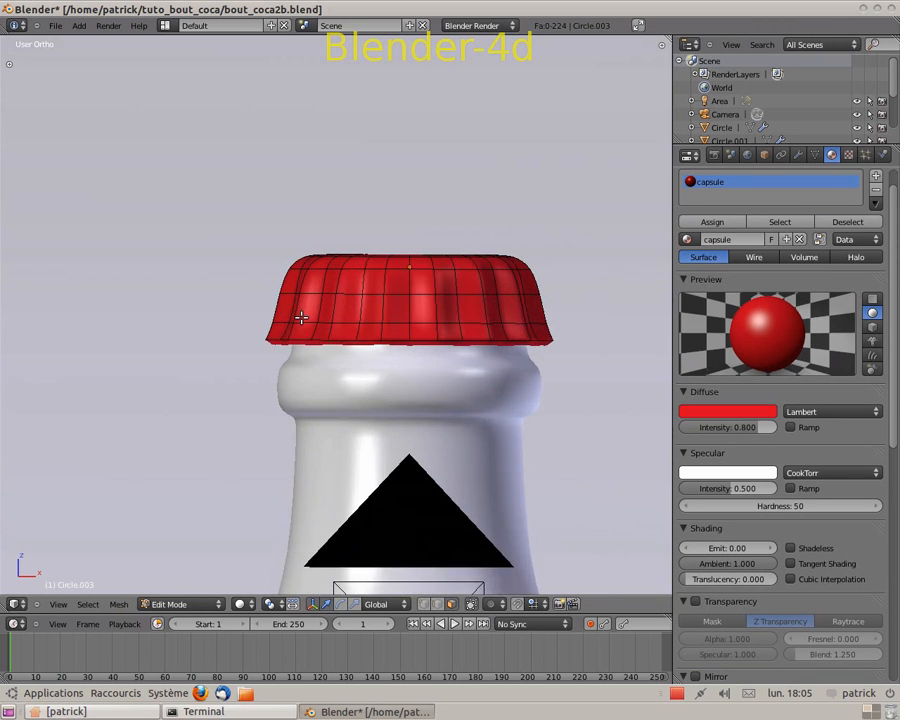
scroll(300, 316, up, 1)
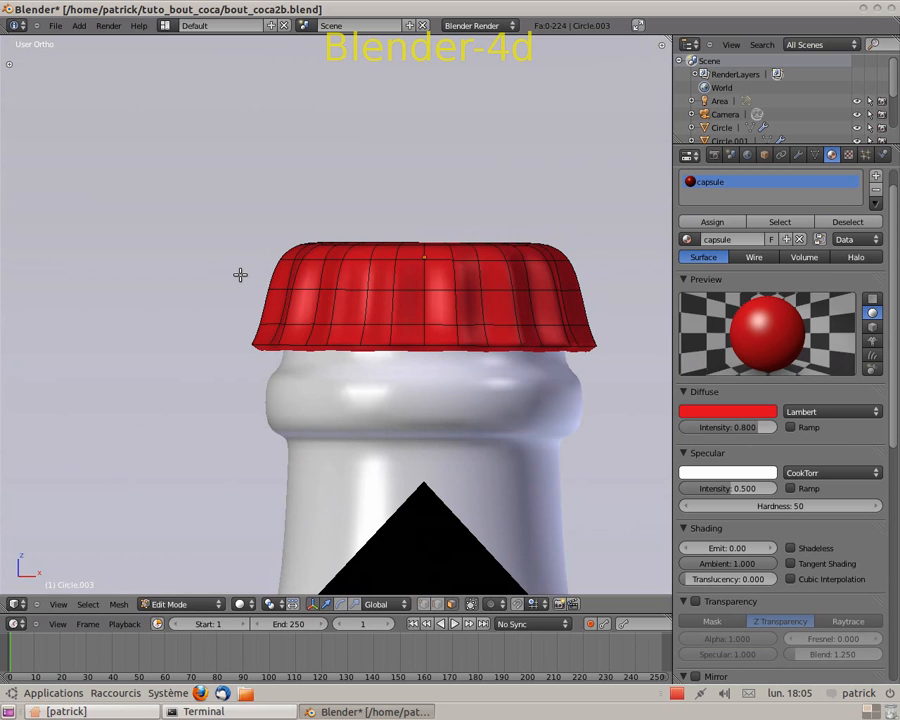
key(a)
key(a)
click(422, 606)
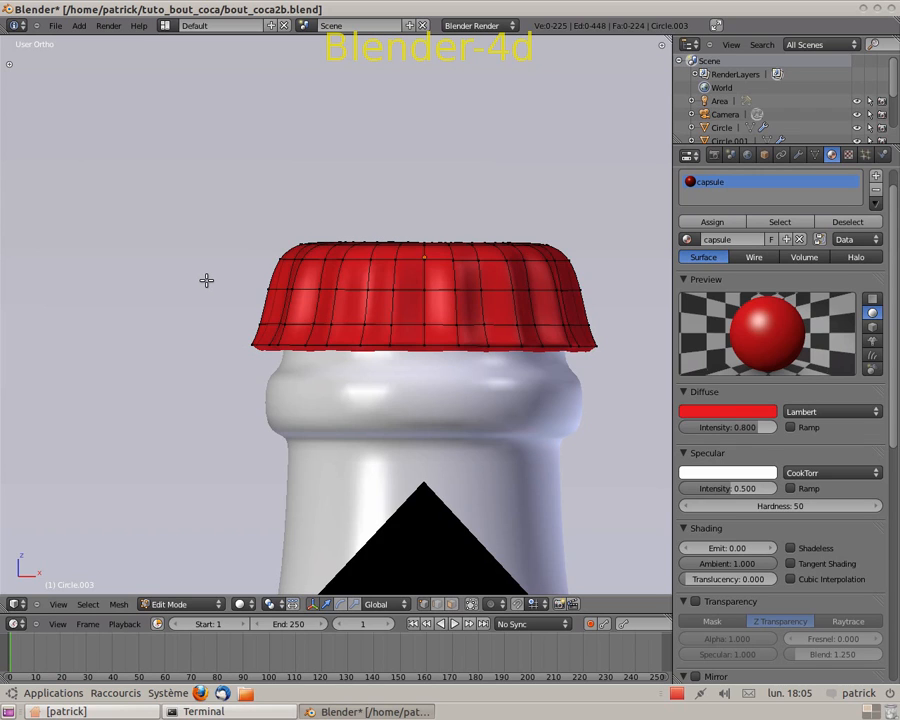
key(b)
drag(206, 283, 624, 375)
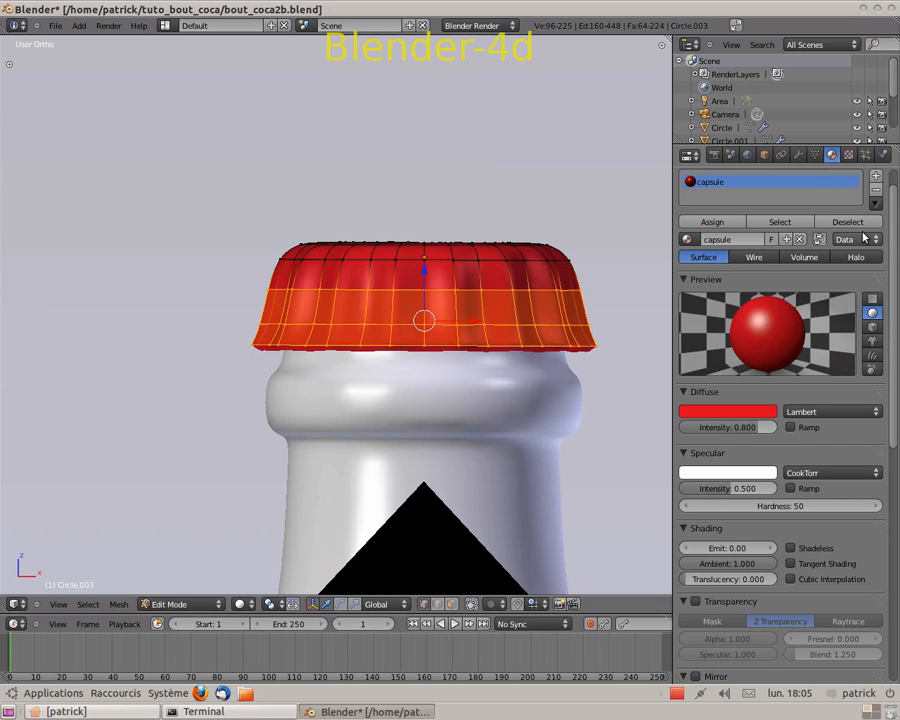
Add a second material slot to the cap with a new material named bord_capsule.
click(876, 179)
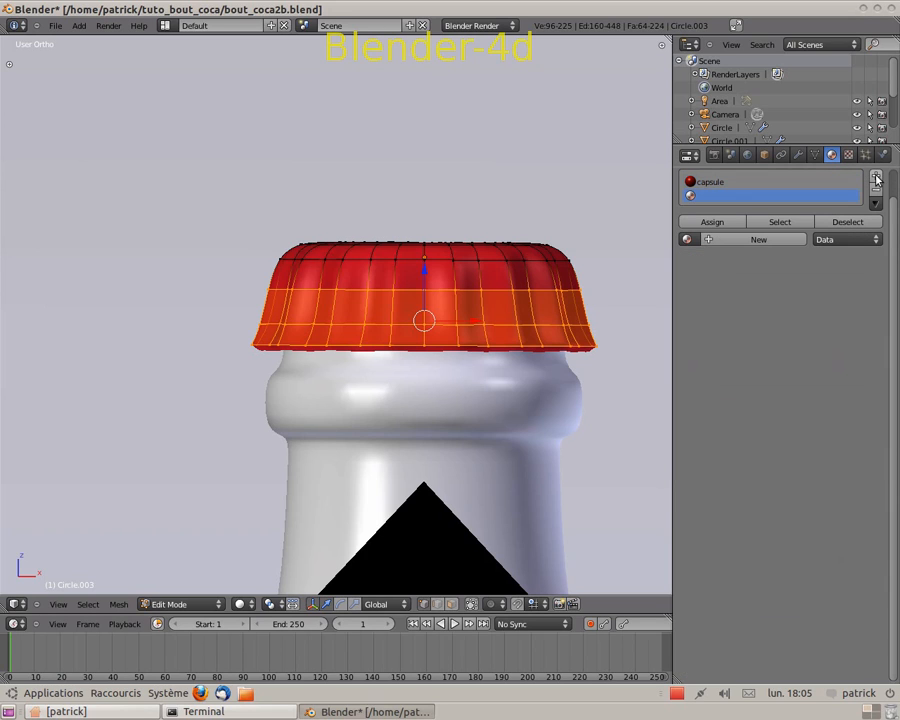
click(759, 239)
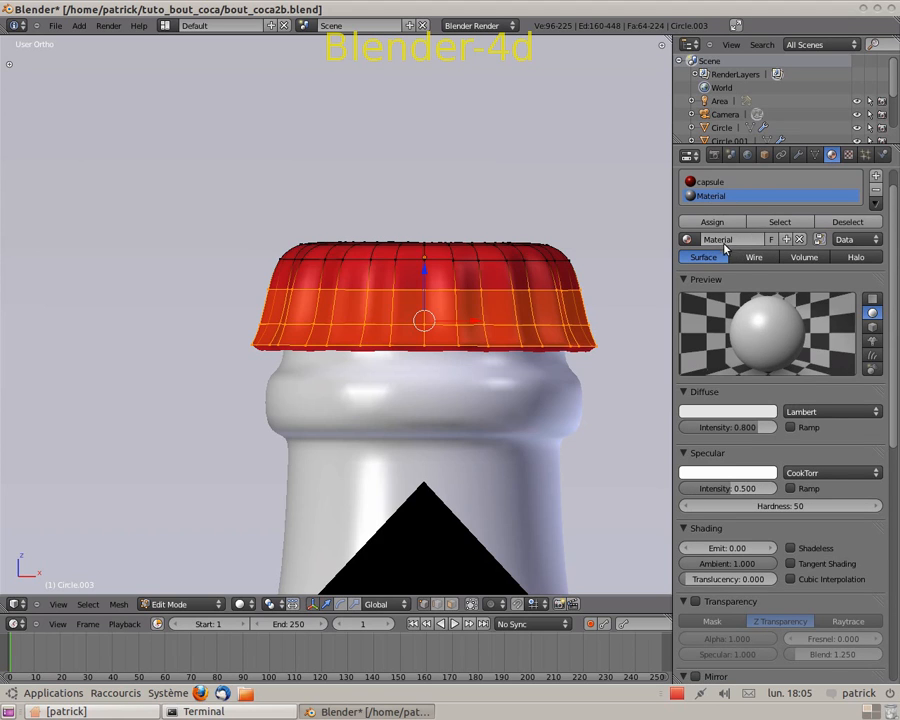
double_click(733, 240)
text(bord_capsule)
key(Return)
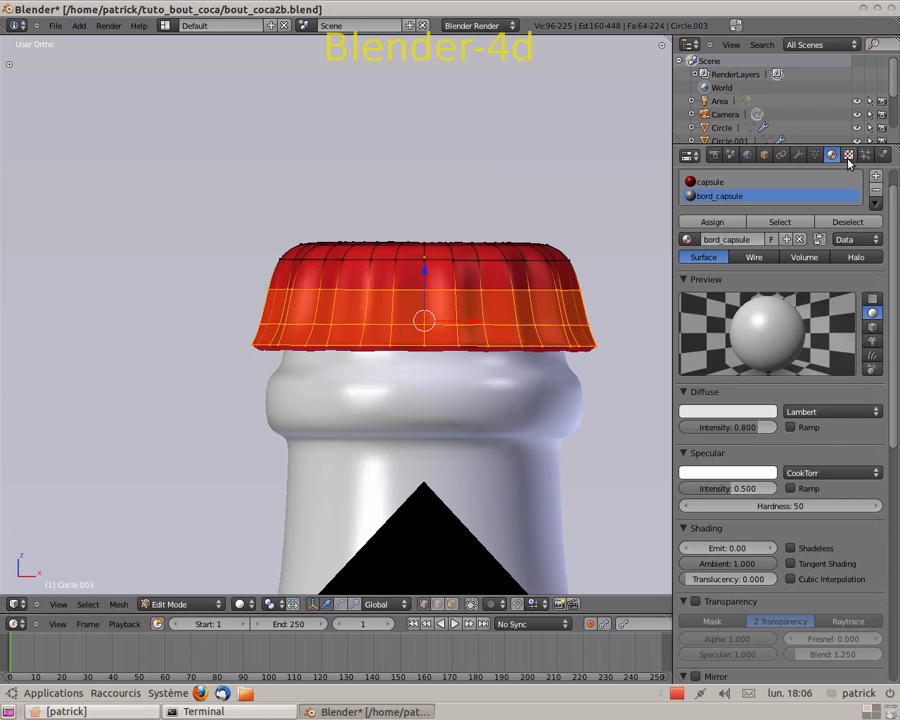
scroll(806, 448, down, 3)
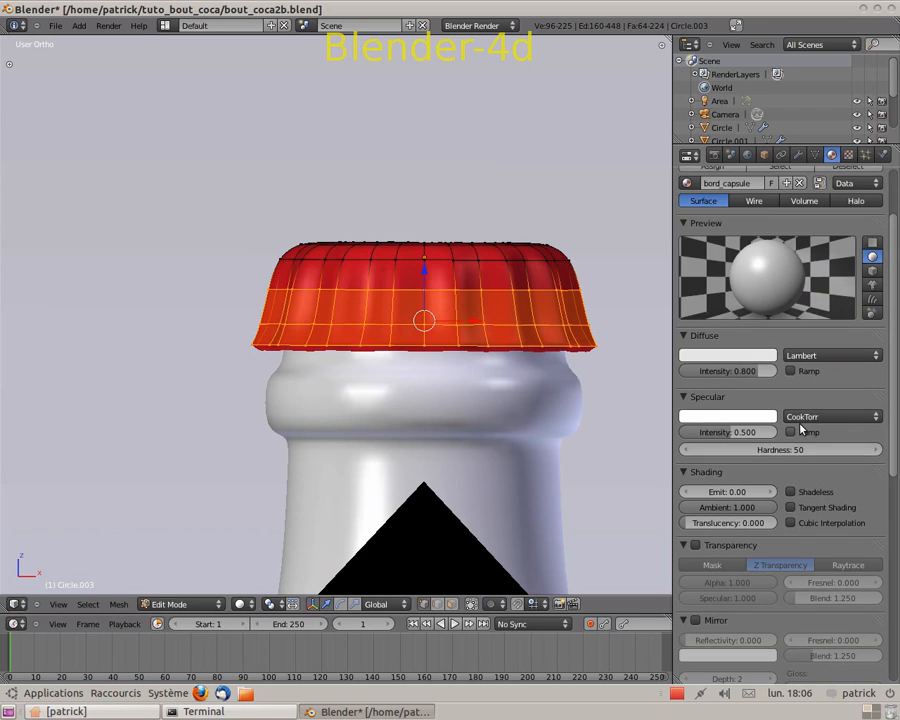
Assign the bord_capsule material to the selected lower skirt of the cap and enable mirror reflections on that material.
scroll(834, 386, up, 3)
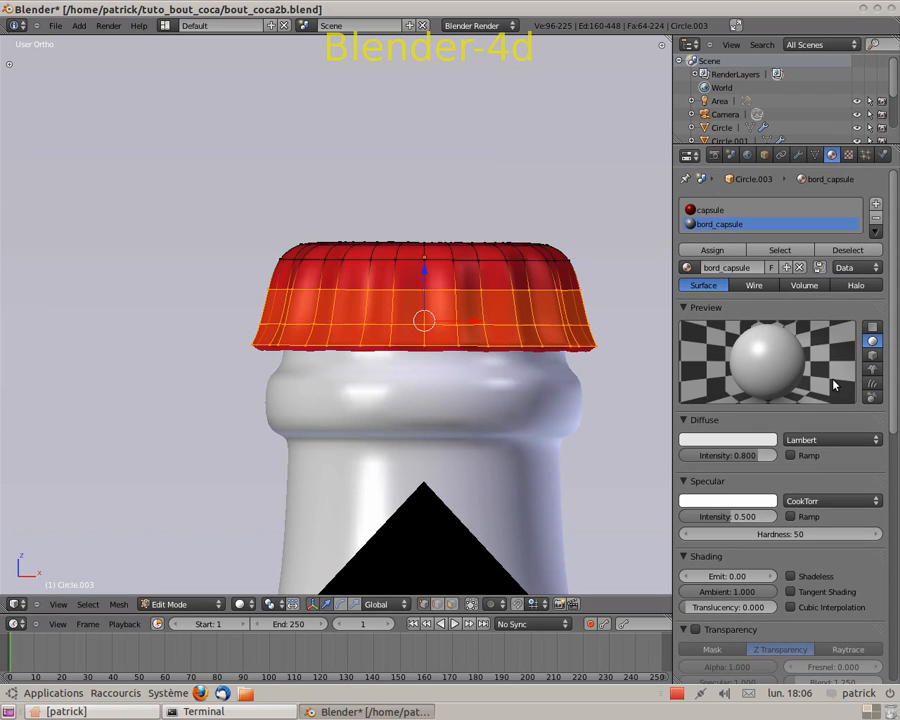
click(712, 251)
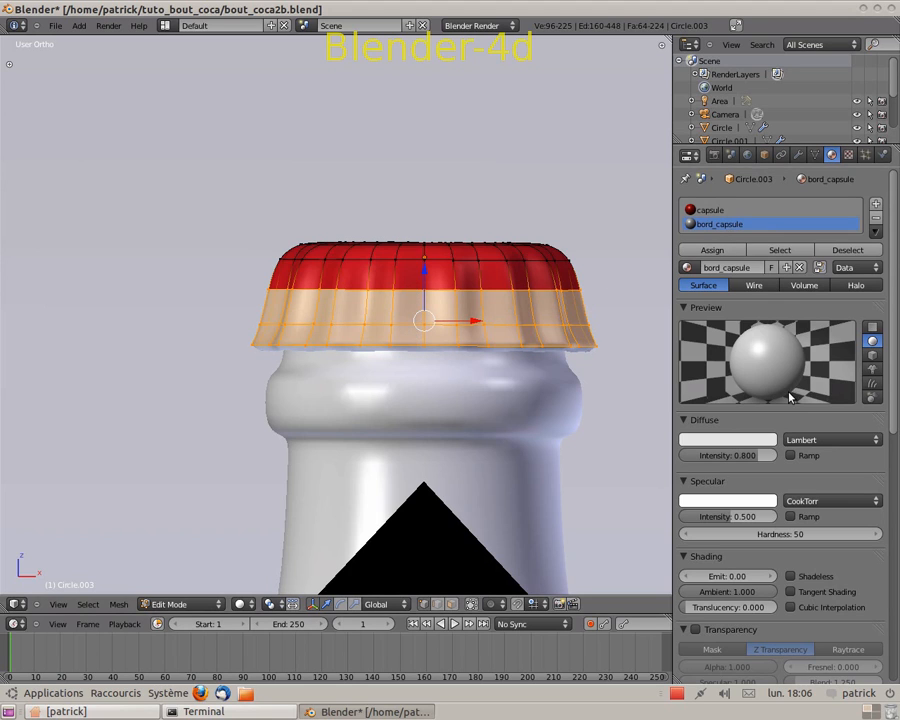
scroll(834, 420, down, 7)
scroll(836, 430, down, 4)
scroll(836, 444, up, 5)
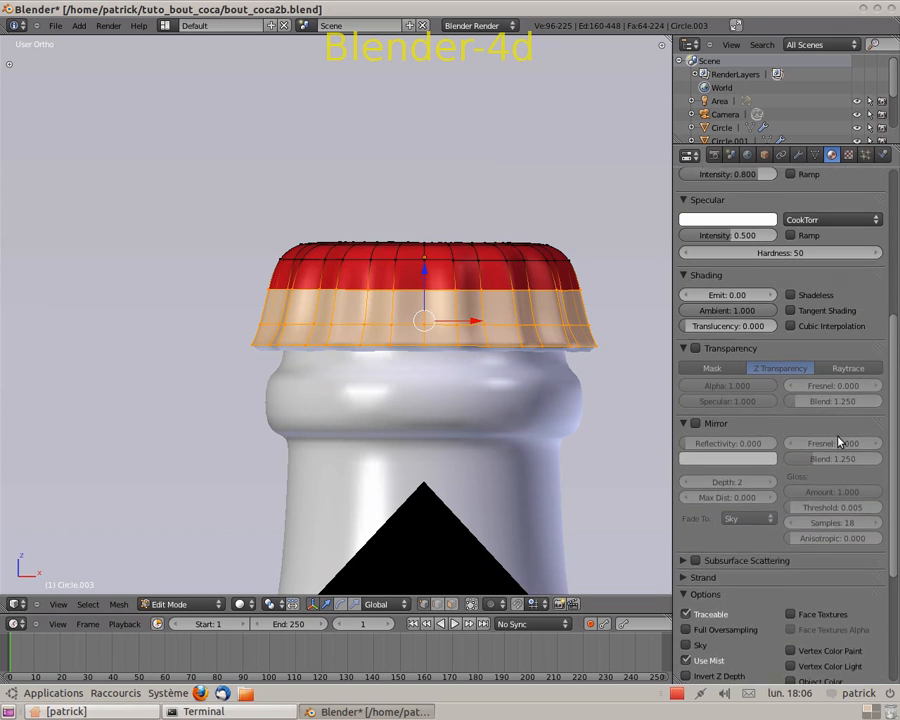
scroll(840, 440, up, 2)
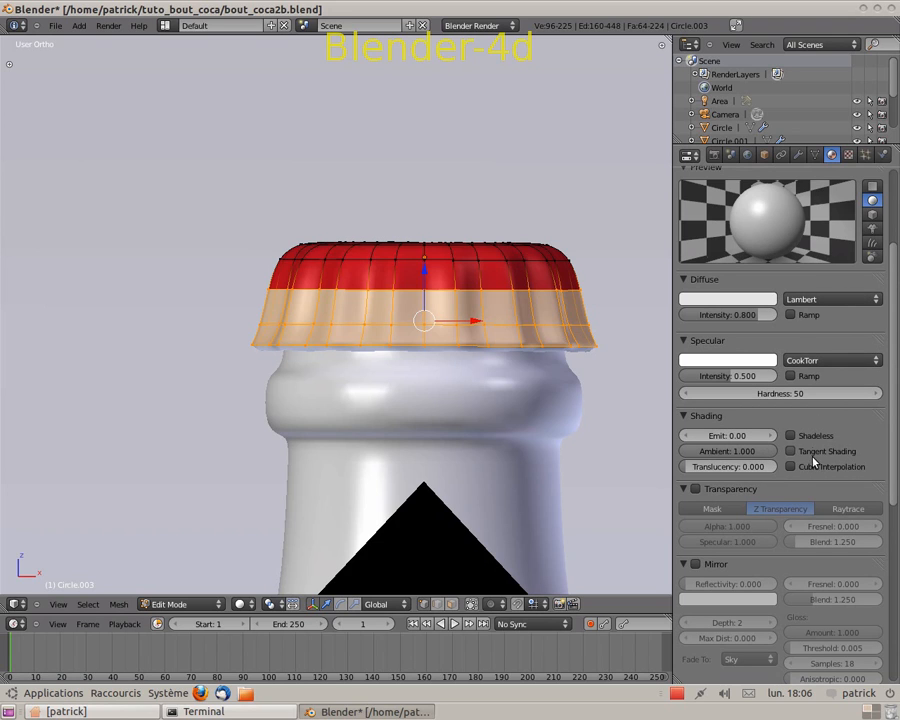
scroll(795, 444, down, 3)
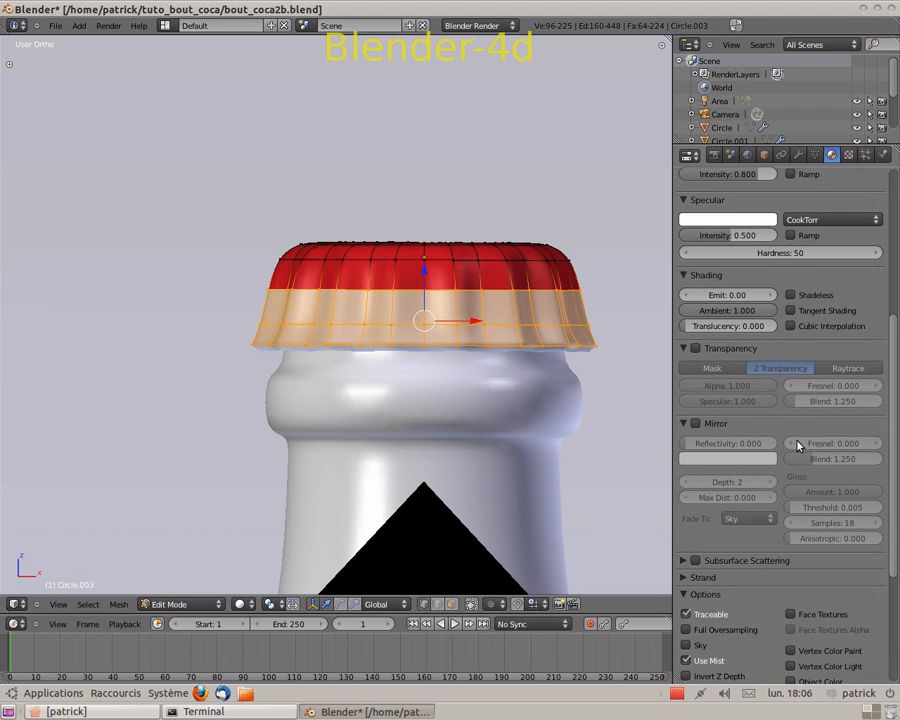
click(696, 423)
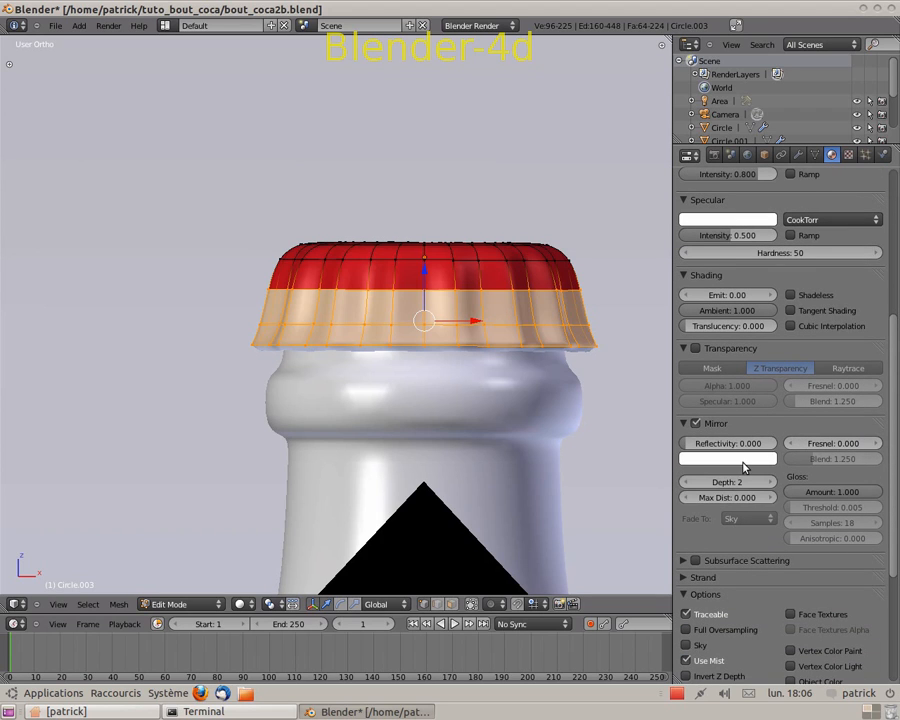
Set bord_capsule's mirror reflectivity to 0.544, gloss amount to 0.861 and anisotropic to 0.175.
drag(692, 446, 733, 450)
drag(856, 496, 845, 498)
drag(843, 498, 844, 497)
scroll(807, 305, up, 3)
scroll(807, 305, up, 3)
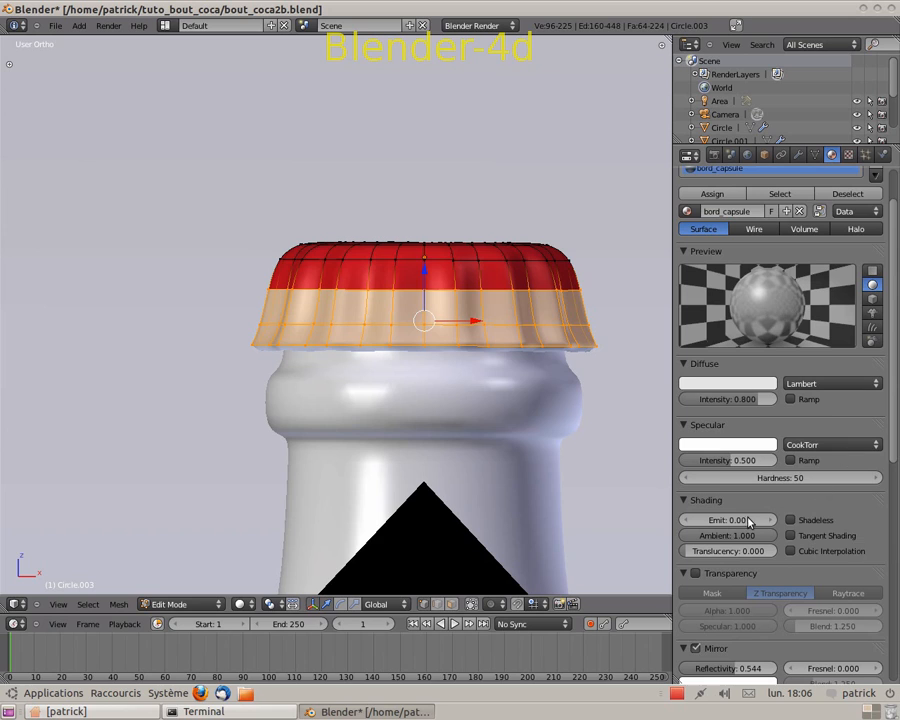
click(684, 425)
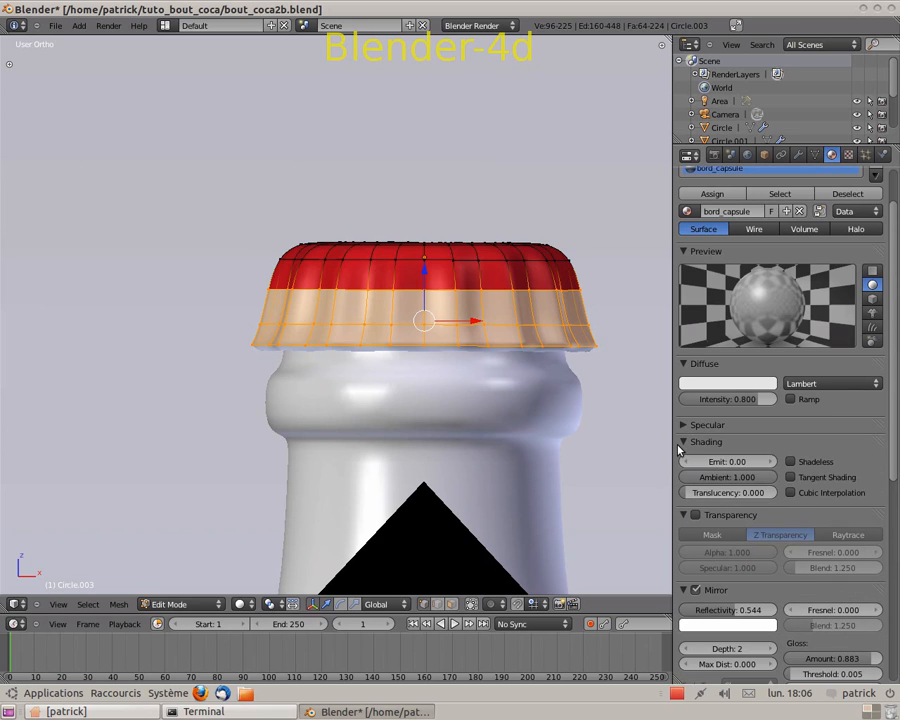
click(685, 442)
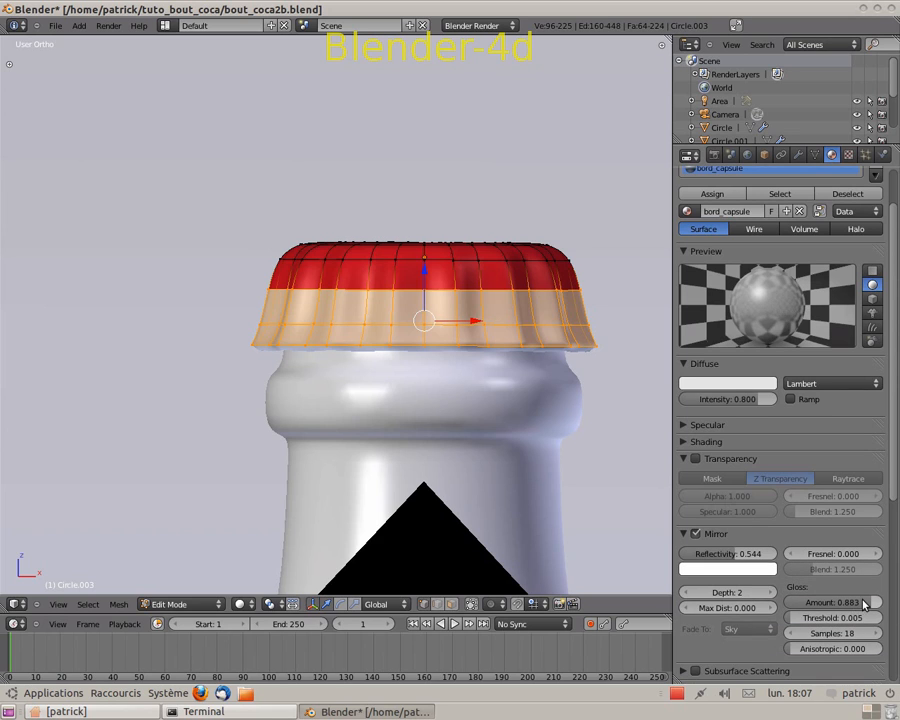
mouse_move(856, 607)
mouse_down()
mouse_move(839, 603)
mouse_move(864, 609)
mouse_up()
mouse_move(817, 555)
mouse_down()
mouse_move(834, 560)
mouse_move(822, 557)
mouse_up()
drag(795, 649, 824, 657)
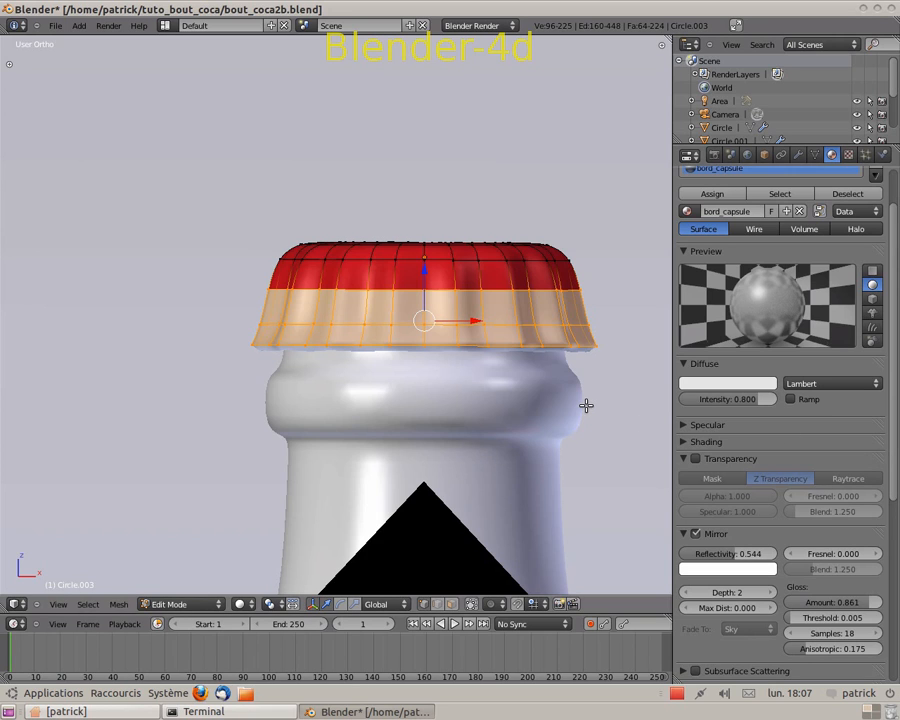
Render the scene to check the cap's two materials on the bottle, and close the render view.
scroll(587, 410, down, 5)
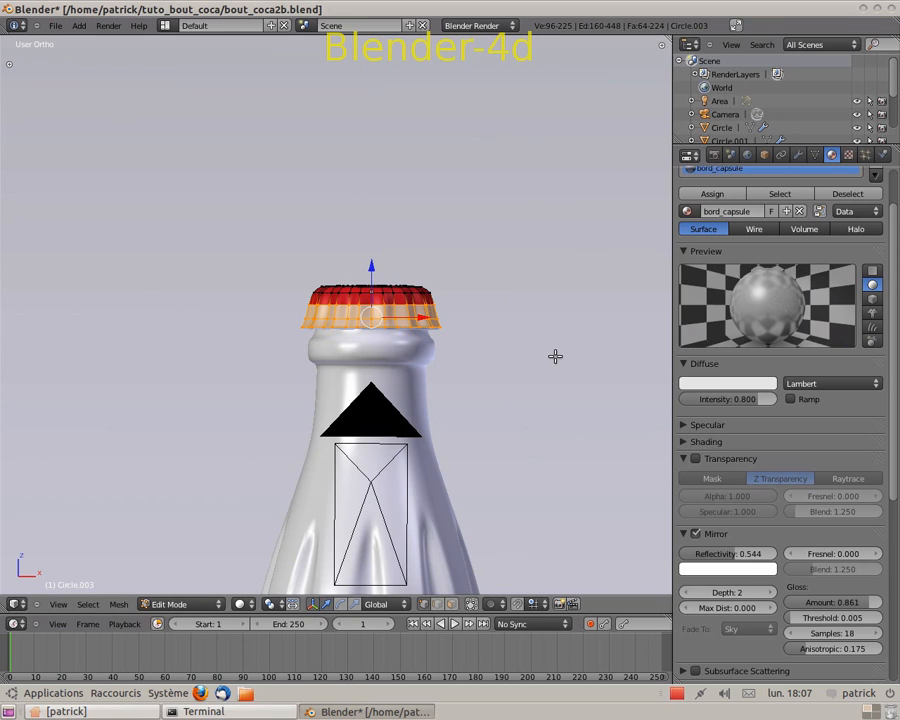
scroll(553, 365, down, 4)
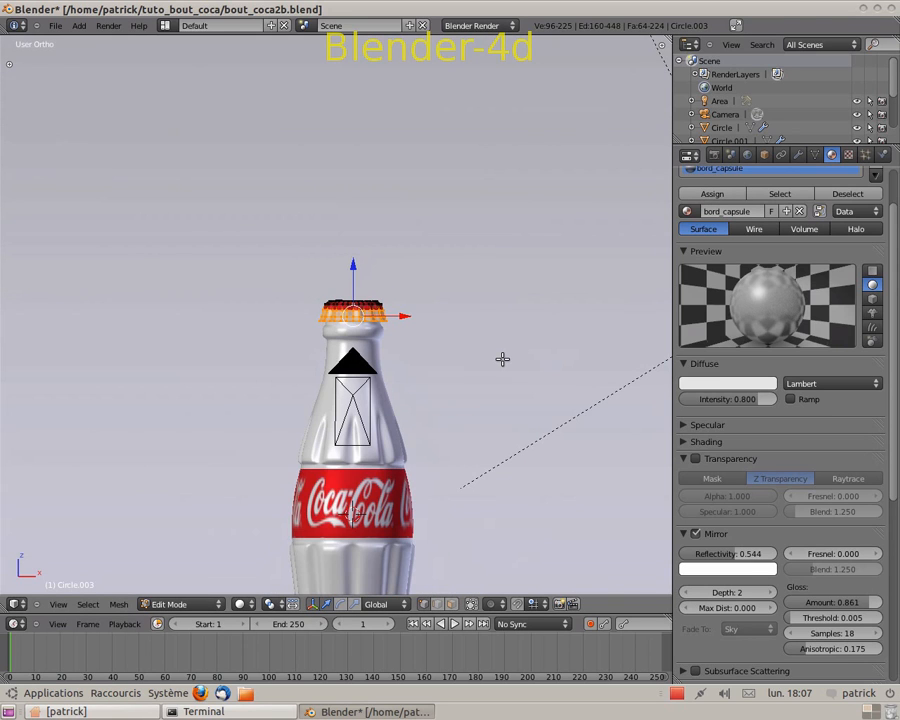
key(F12)
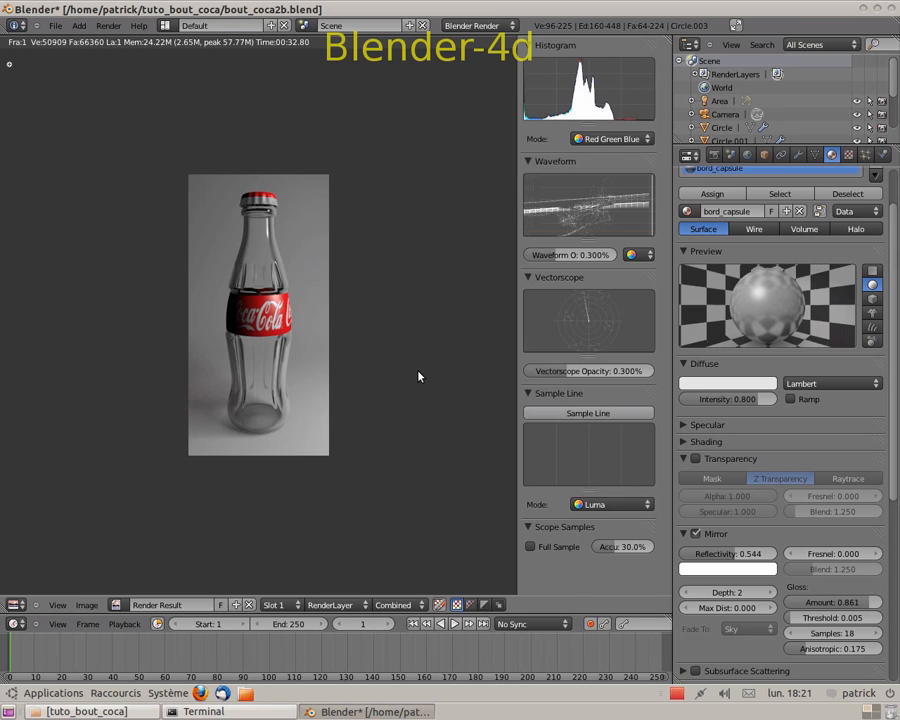
key(Escape)
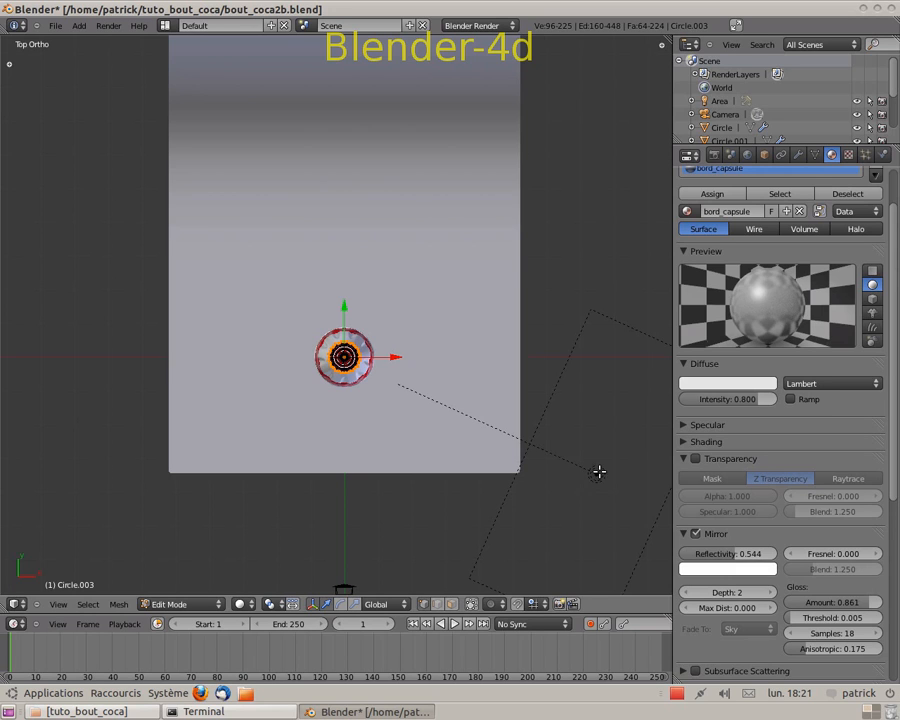
In Object Mode, duplicate the area lamp and move the copy along X to the opposite side of the bottle in top view.
key(Tab)
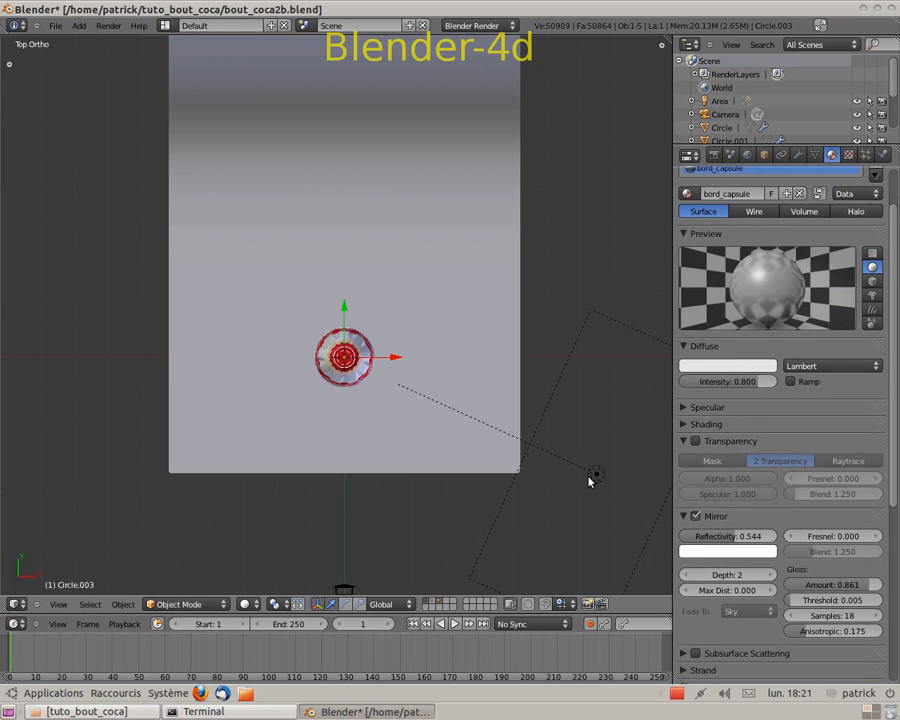
right_click(595, 474)
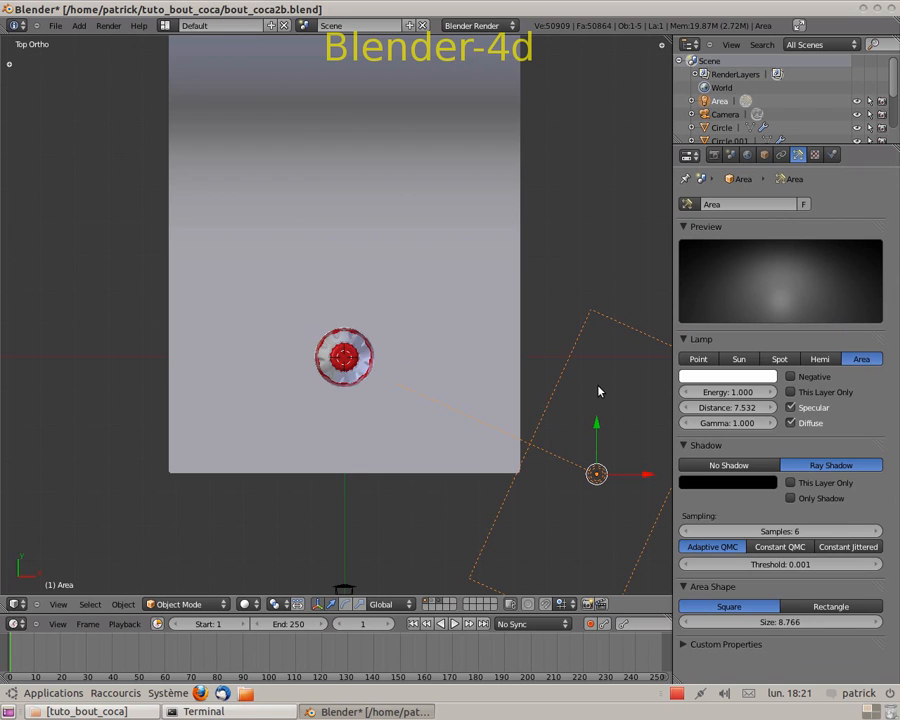
scroll(600, 393, down, 3)
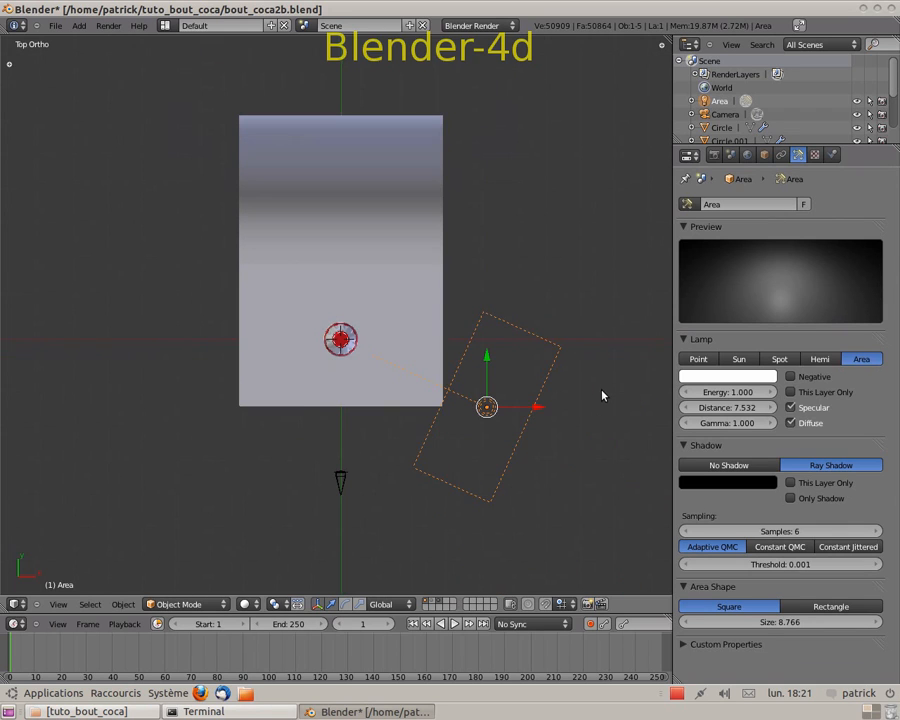
key(shift+d)
right_click(518, 396)
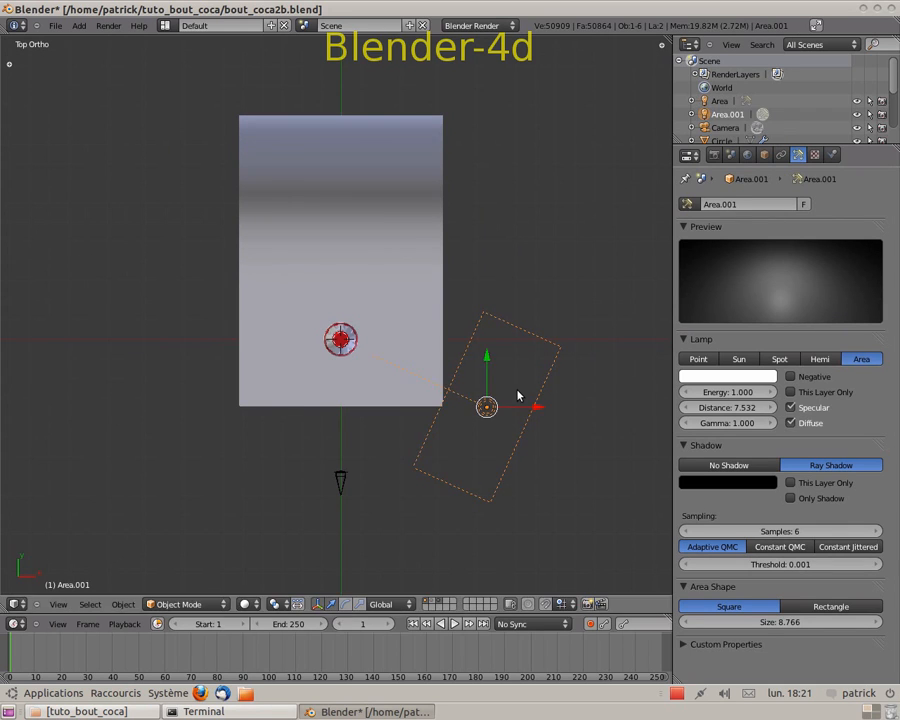
key(shift+d)
key(x)
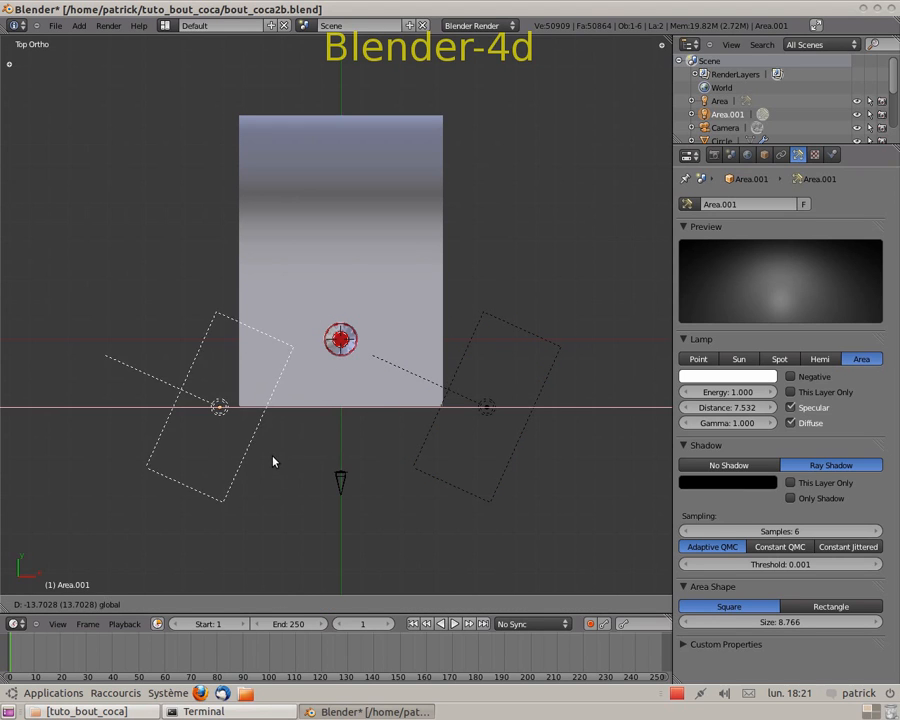
click(248, 462)
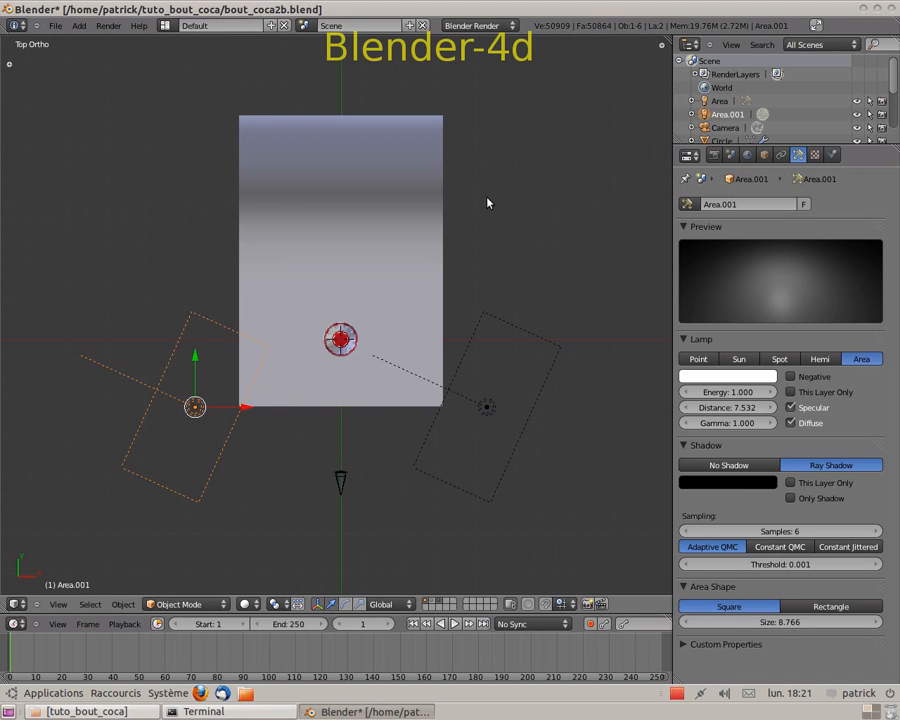
Rotate the duplicated area lamp to aim at the bottle and set it to cast no shadow.
key(r)
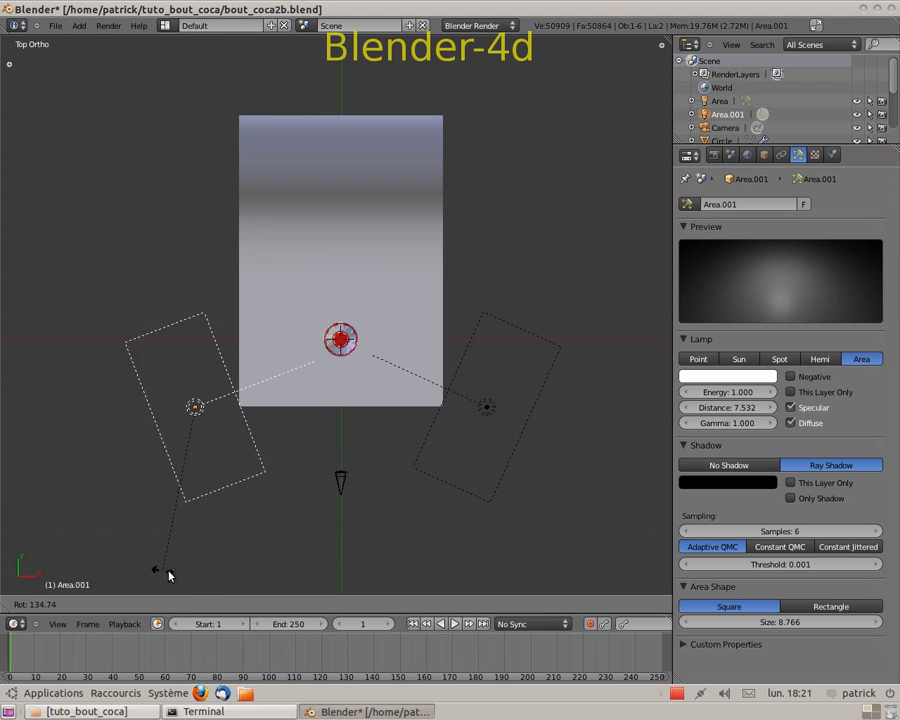
click(181, 572)
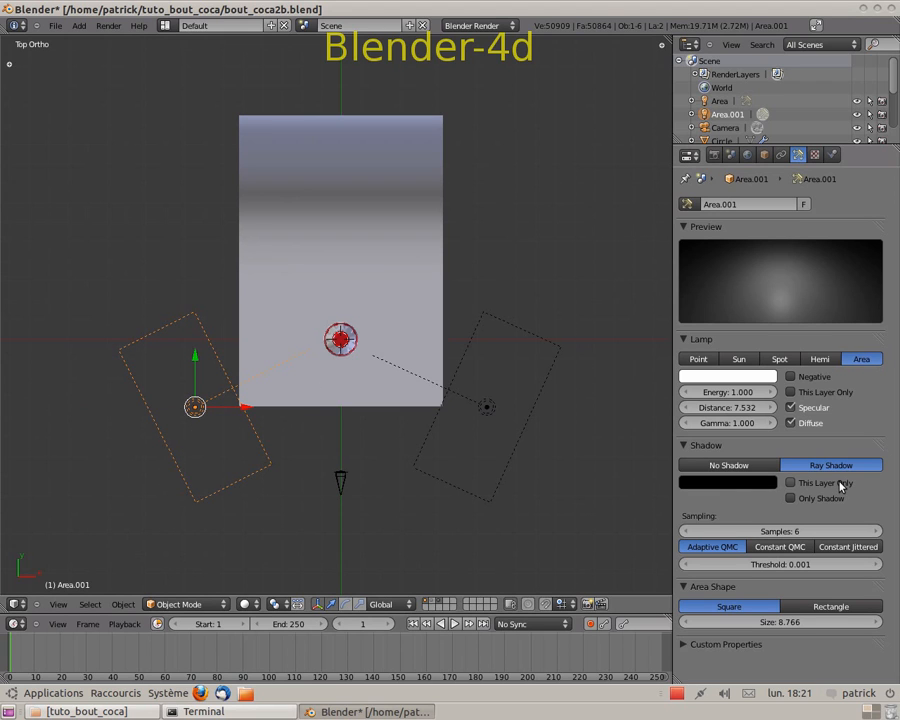
click(745, 466)
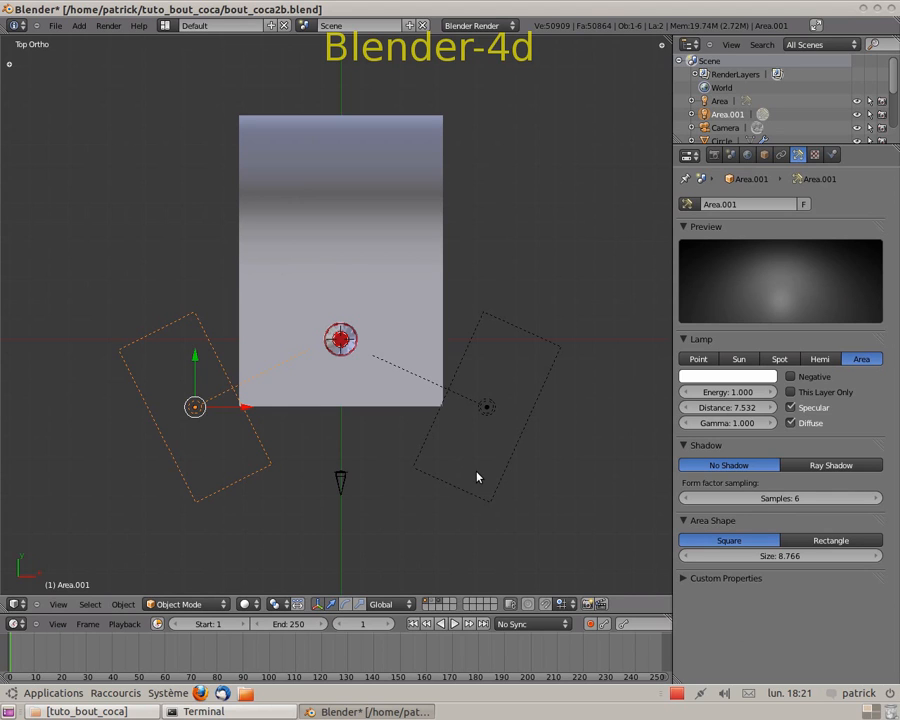
Render the scene to check the lighting from the two area lamps.
key(F12)
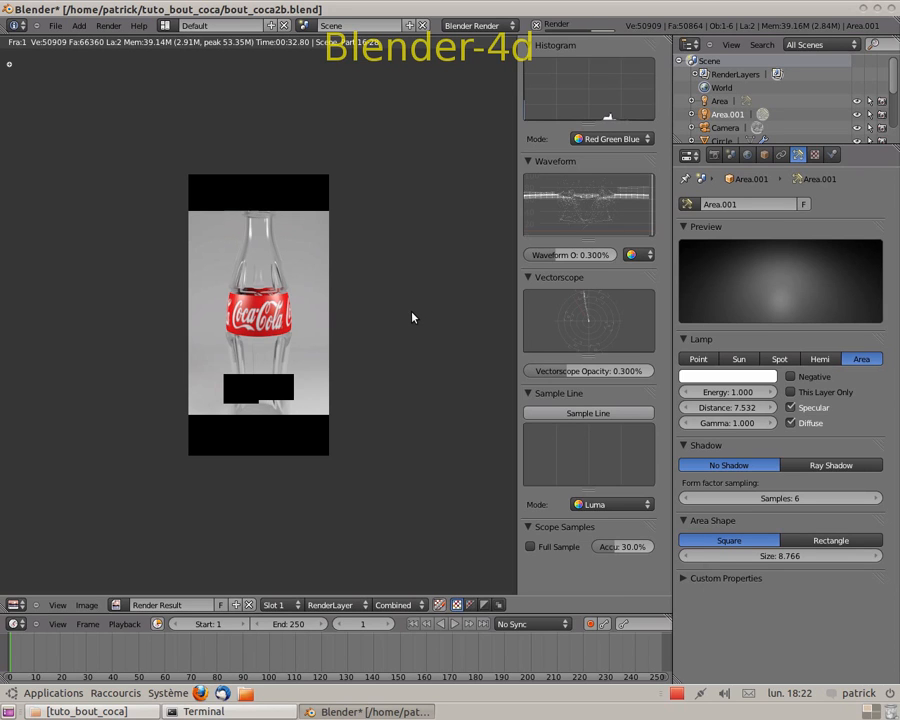
key(Escape)
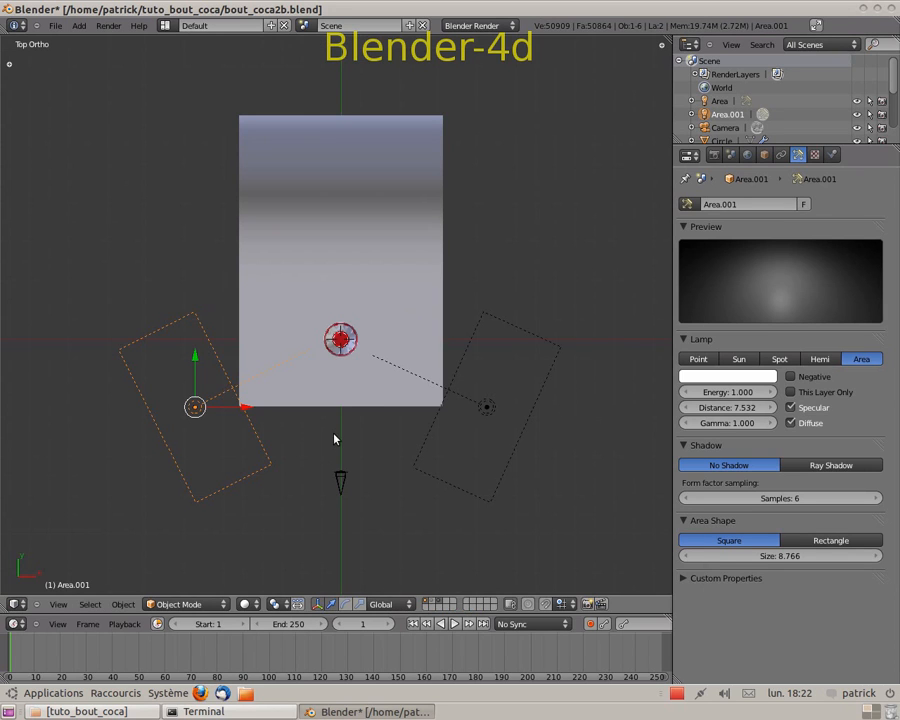
Set the duplicated lamp's distance to 6.596 and energy to 0.420, and disable its specular contribution.
key(KP_1)
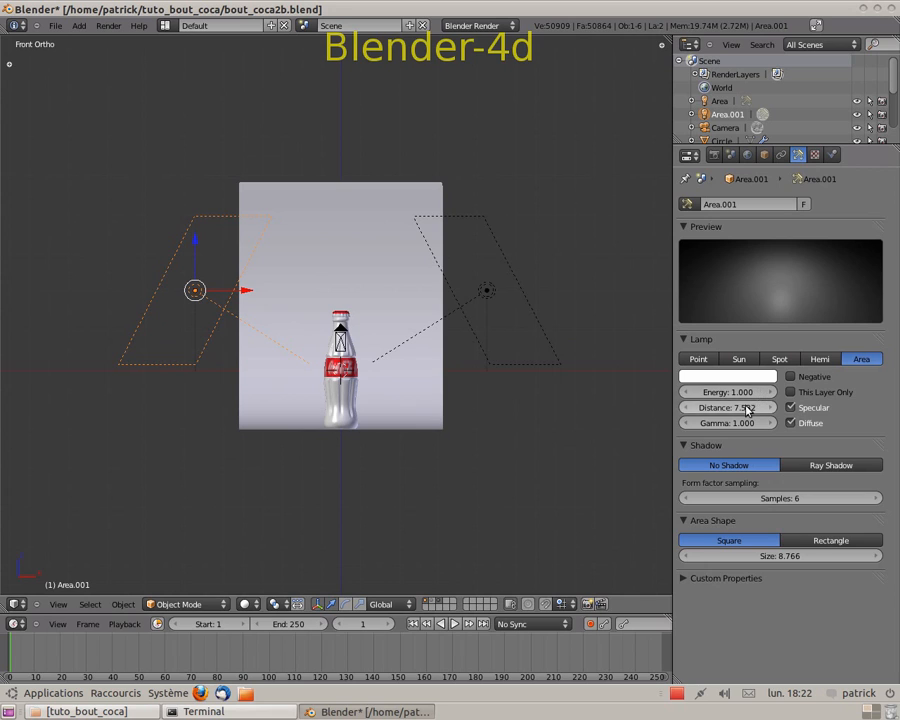
mouse_move(743, 414)
mouse_down()
mouse_move(725, 412)
mouse_move(748, 392)
mouse_move(731, 394)
mouse_move(740, 409)
mouse_up()
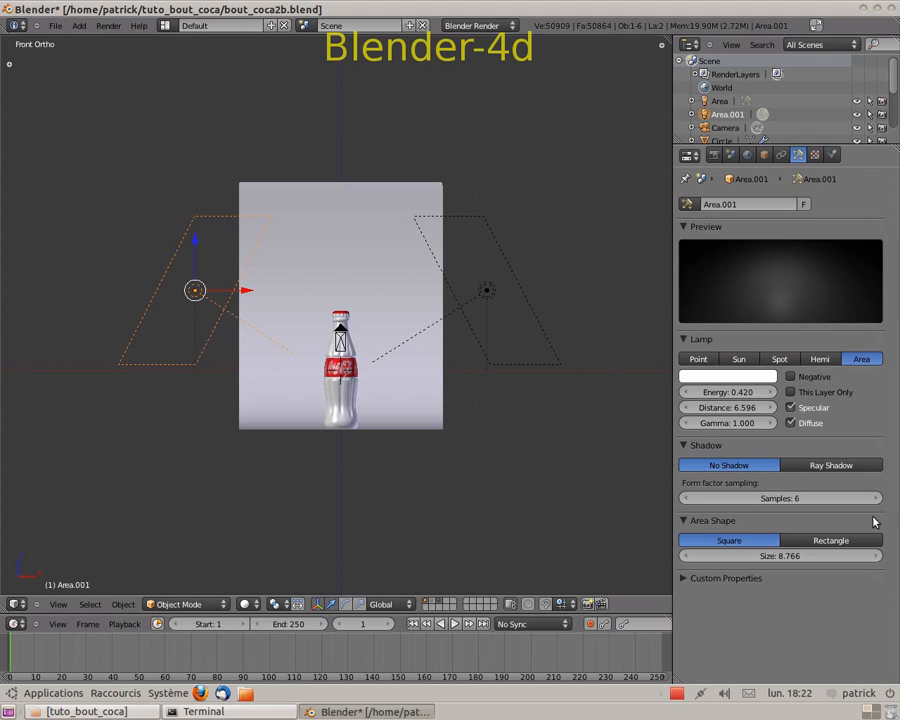
click(792, 408)
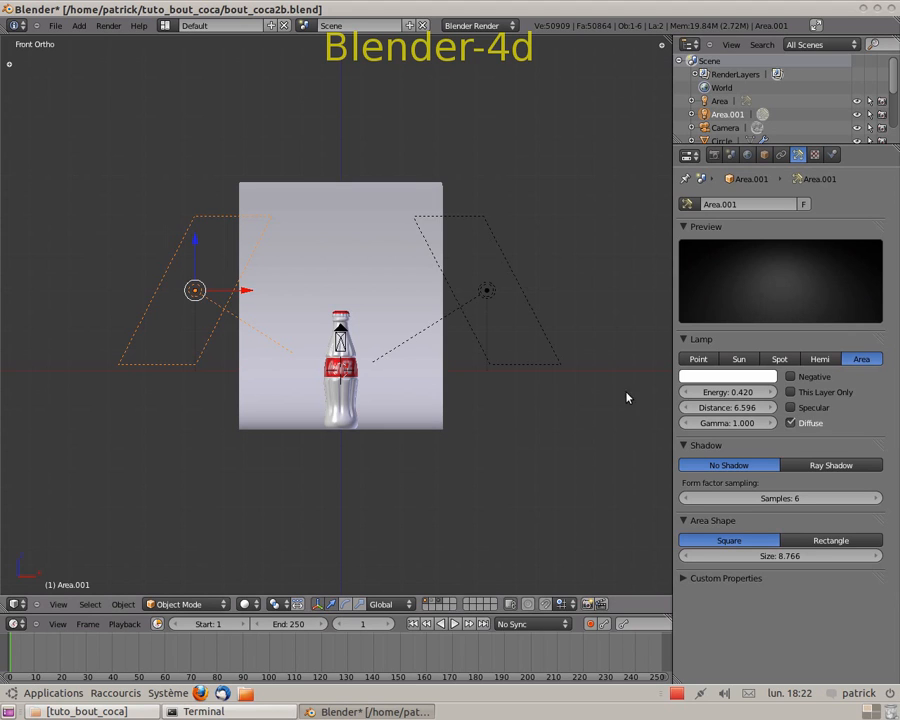
Render the scene again to check the bottle with the weakened second lamp.
key(F12)
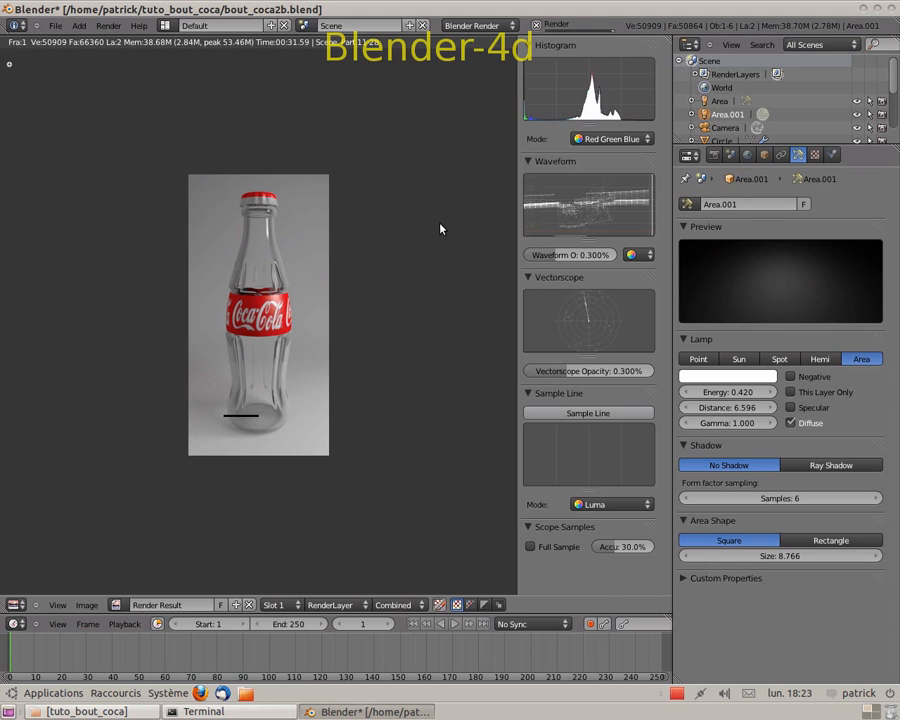
key(Escape)
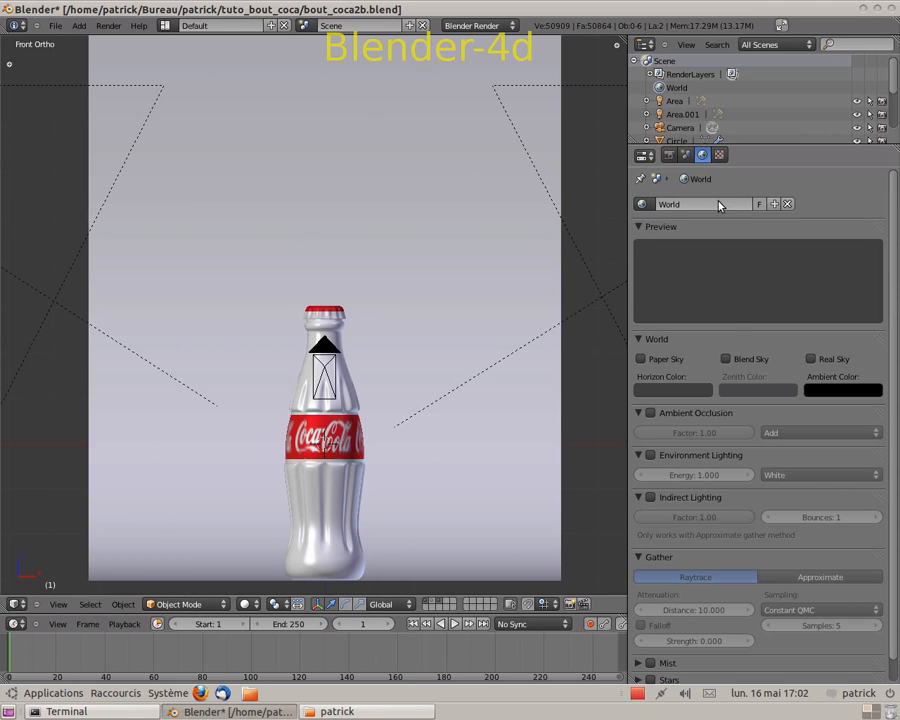
Add a new texture to the world and name it hdri.
click(721, 156)
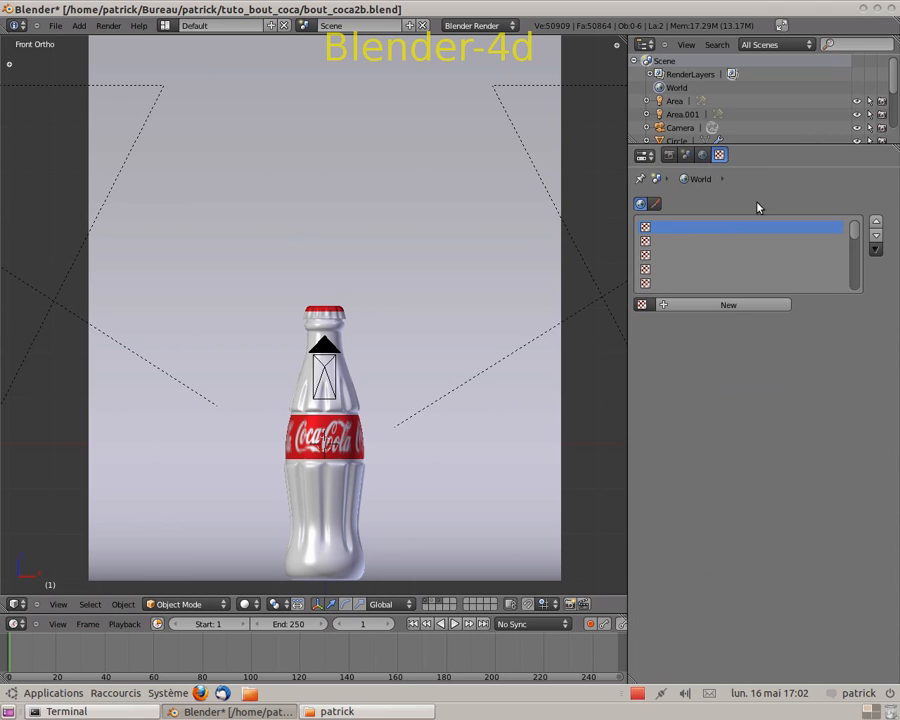
click(741, 308)
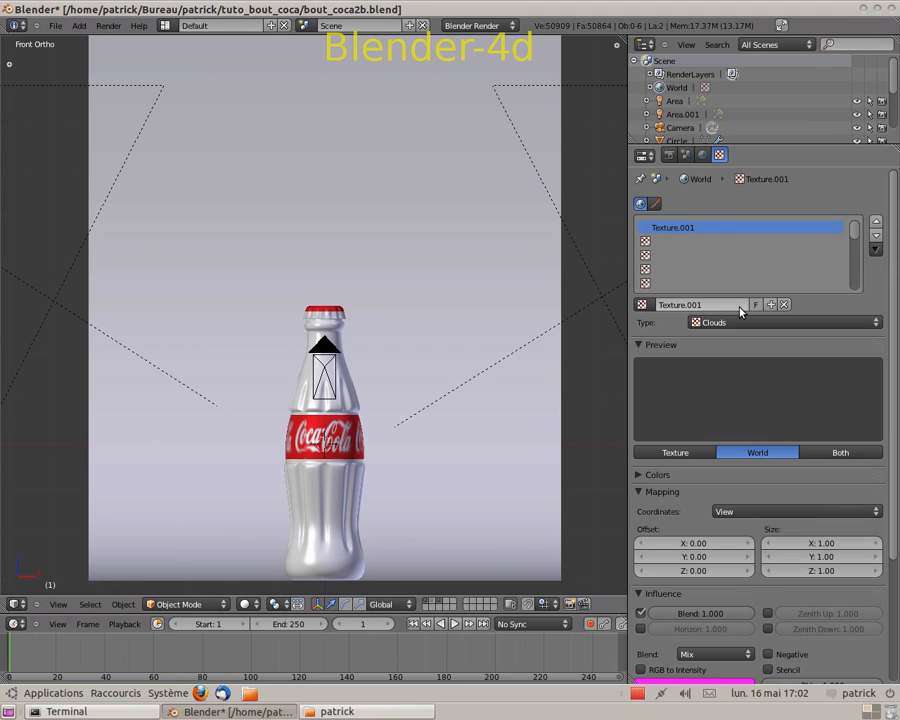
click(684, 304)
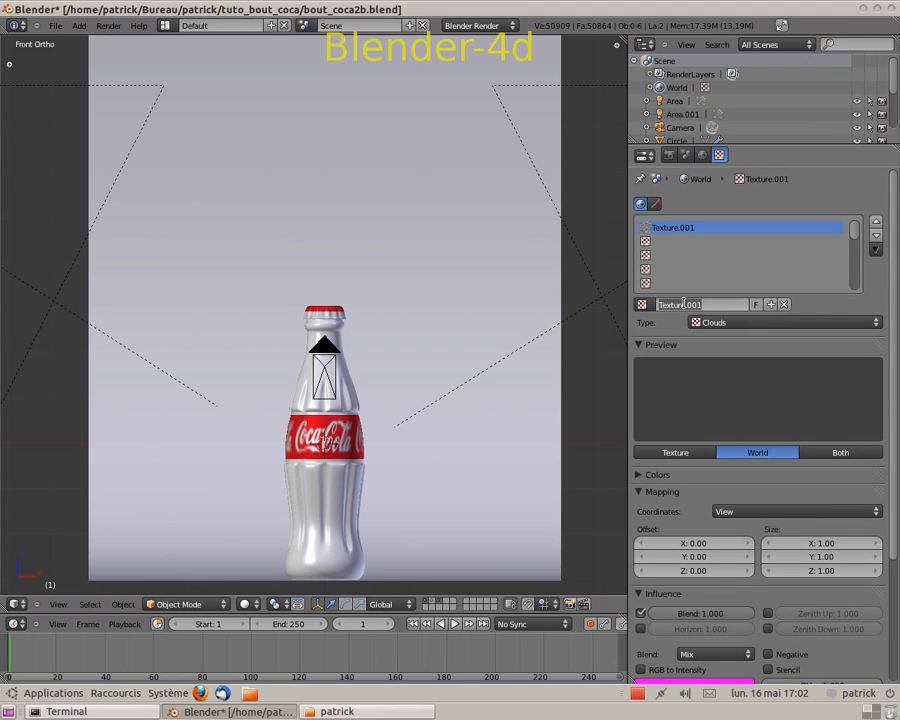
text(hdri)
key(Return)
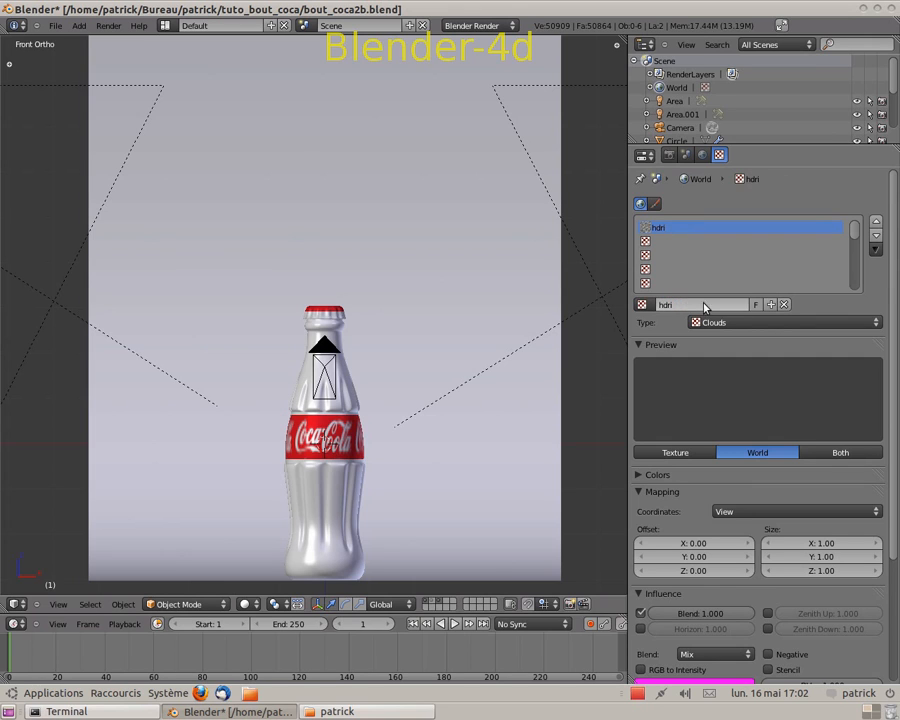
Make the hdri texture an Image or Movie type and load building_probe.hdr from the tuto_bout_coca folder.
click(876, 322)
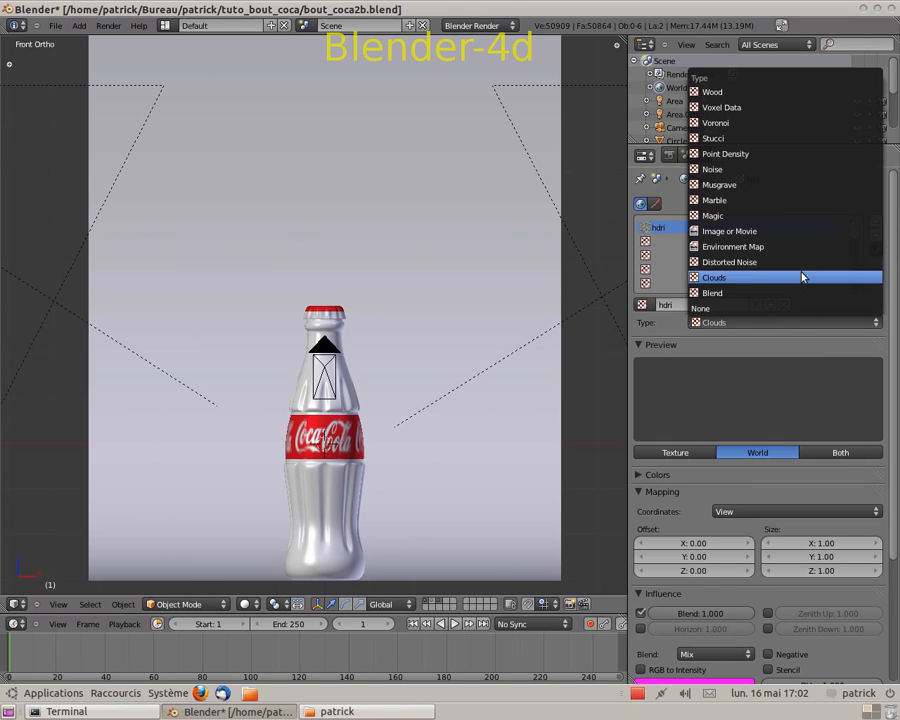
click(752, 232)
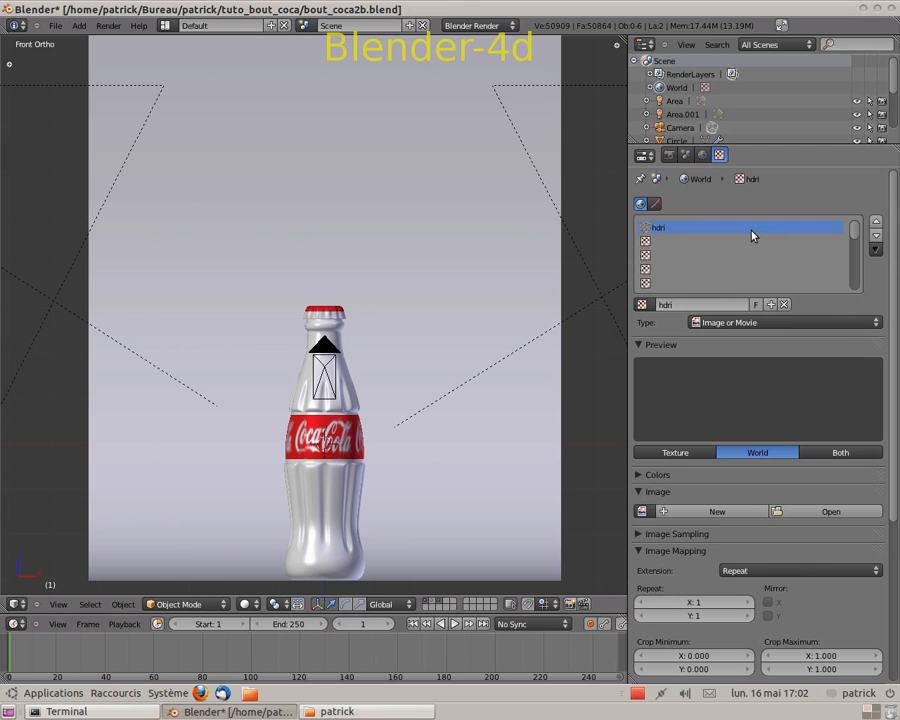
click(825, 516)
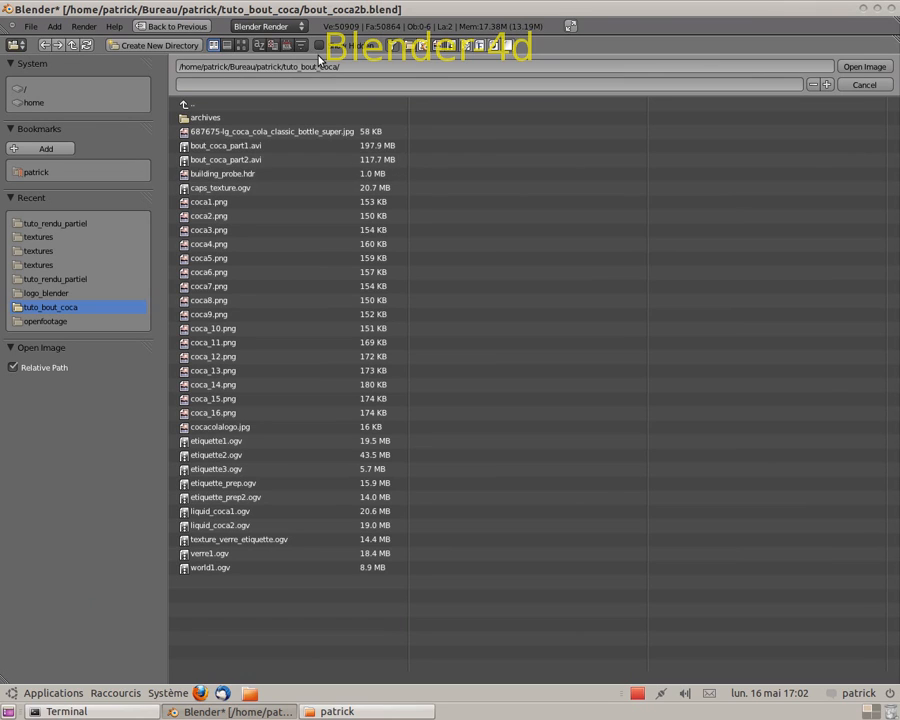
click(248, 175)
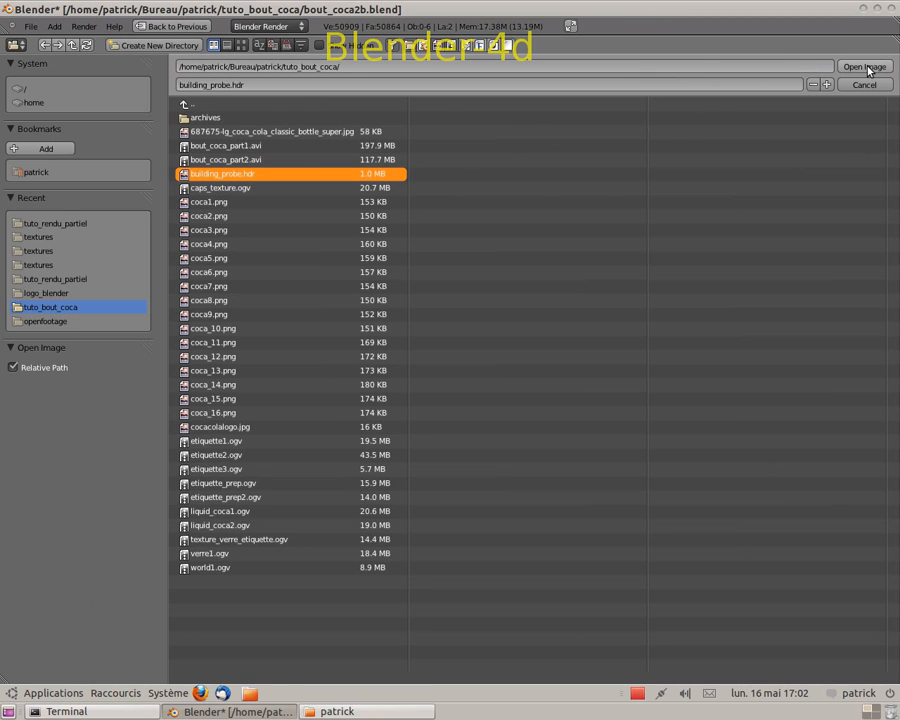
click(866, 67)
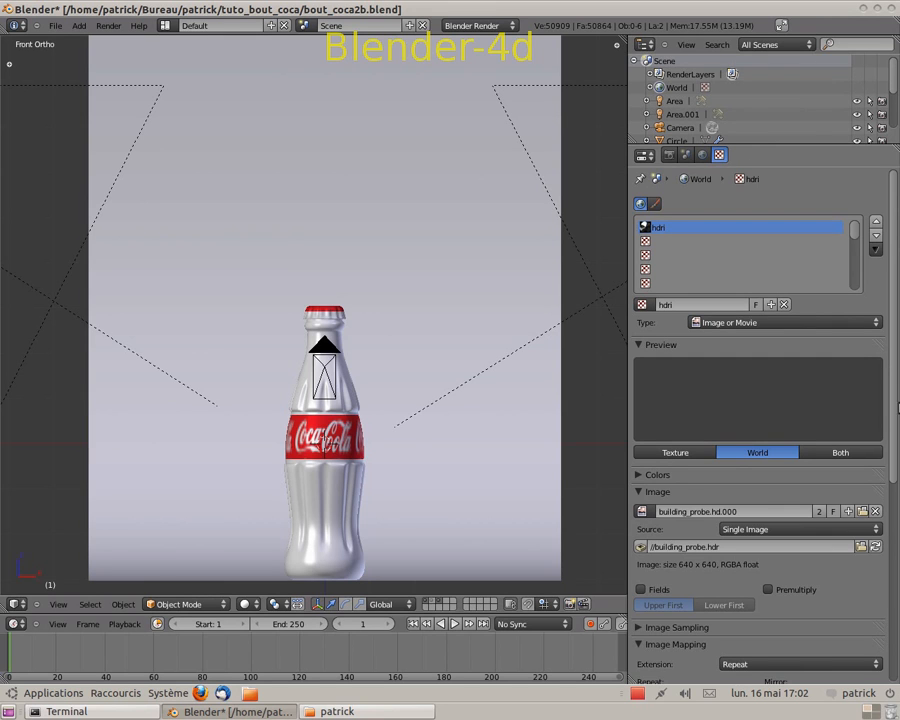
Preview both the texture and the world for the hdri texture, and collapse its Image settings.
scroll(785, 560, down, 8)
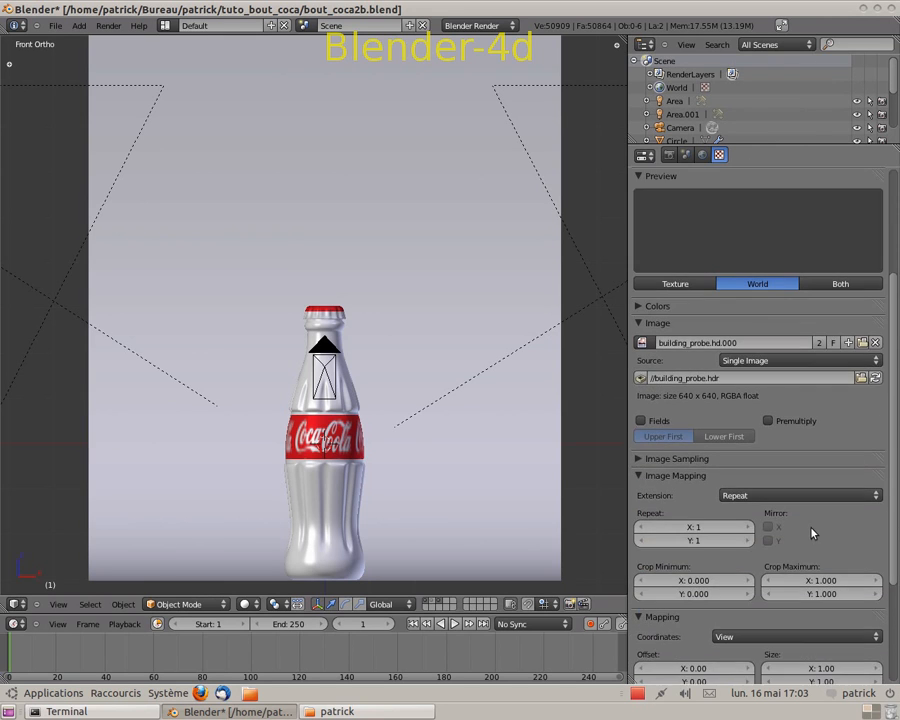
scroll(812, 530, up, 2)
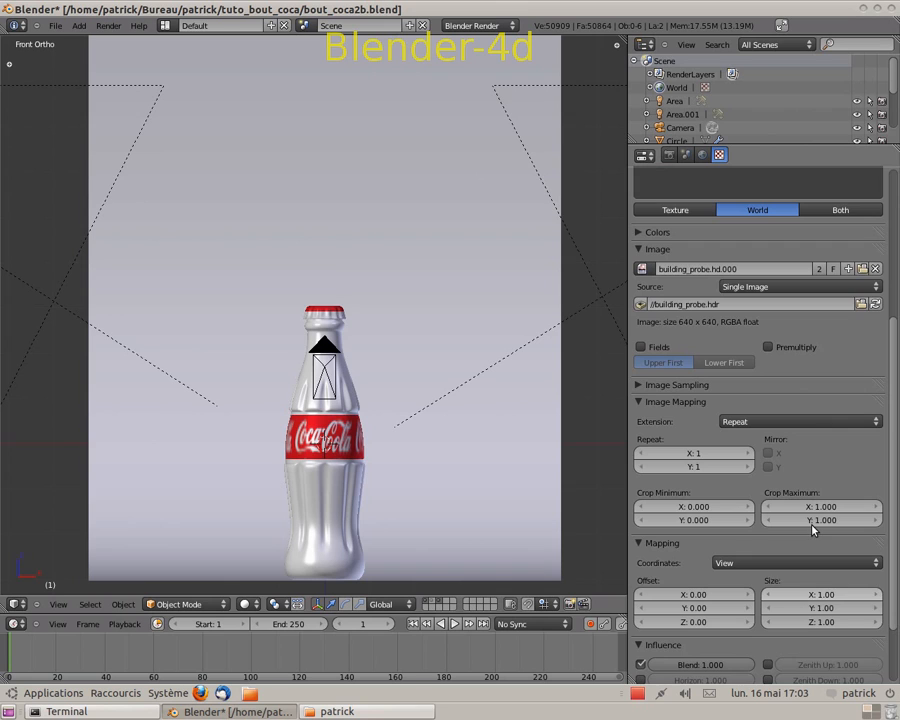
click(843, 209)
scroll(827, 314, down, 4)
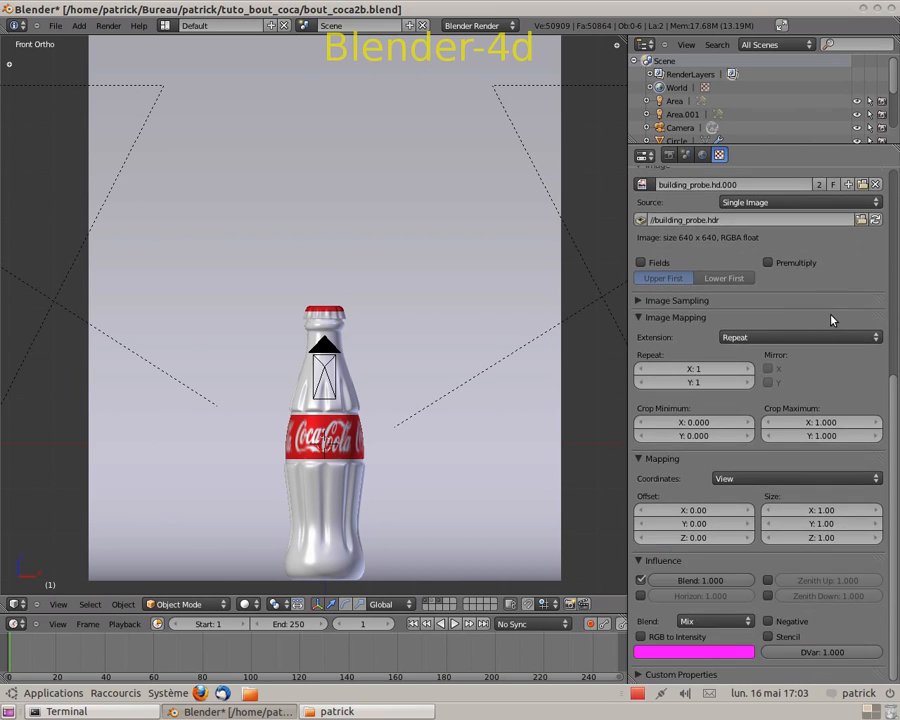
scroll(831, 310, up, 4)
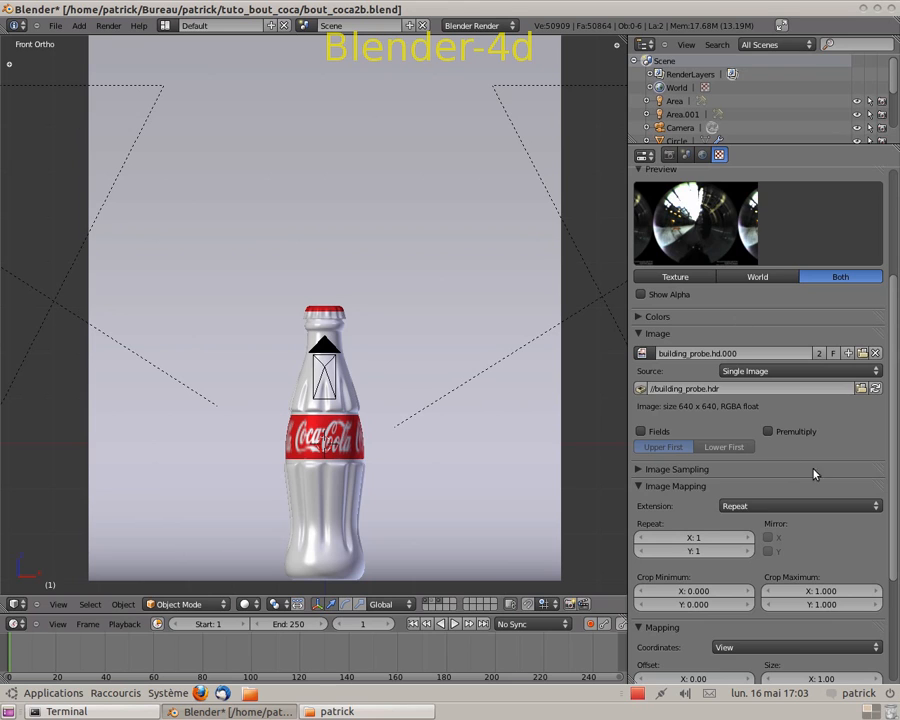
scroll(779, 482, down, 4)
scroll(801, 392, up, 4)
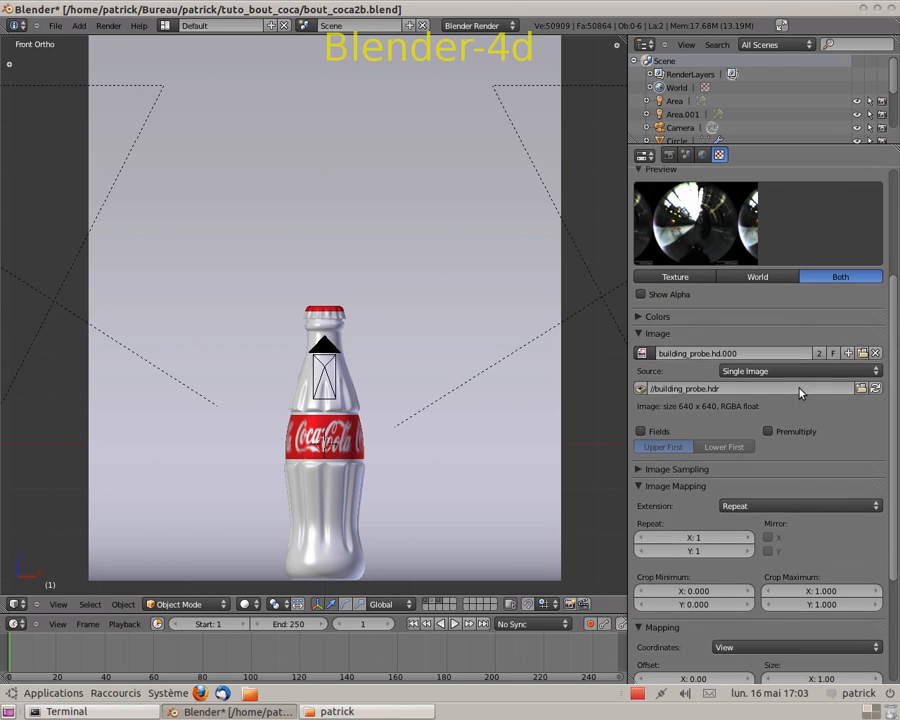
click(645, 335)
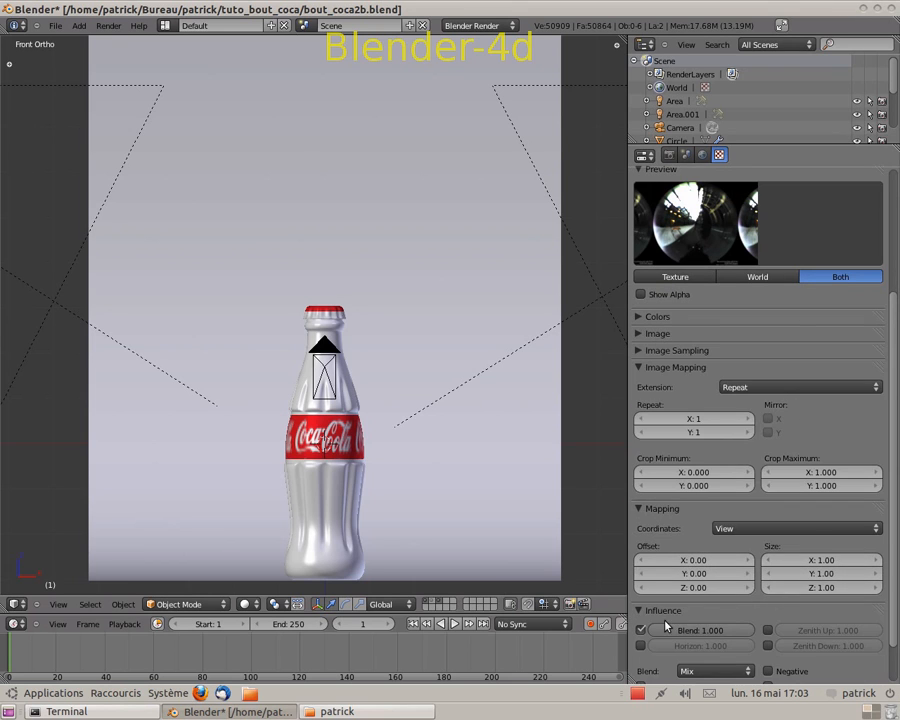
Set the hdri texture's mapping coordinates to AngMap.
scroll(690, 589, down, 2)
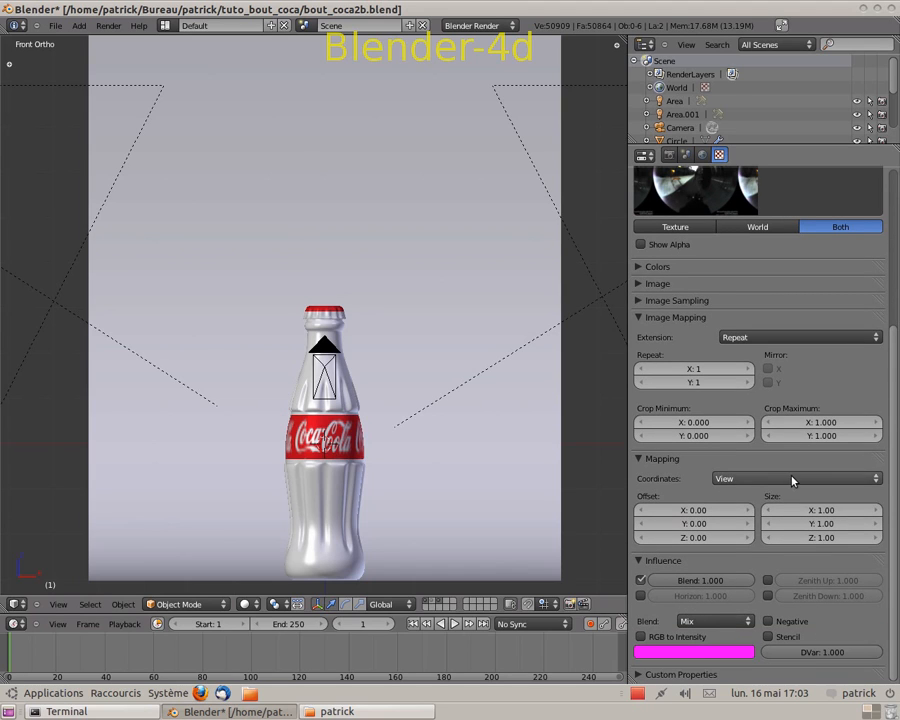
click(877, 479)
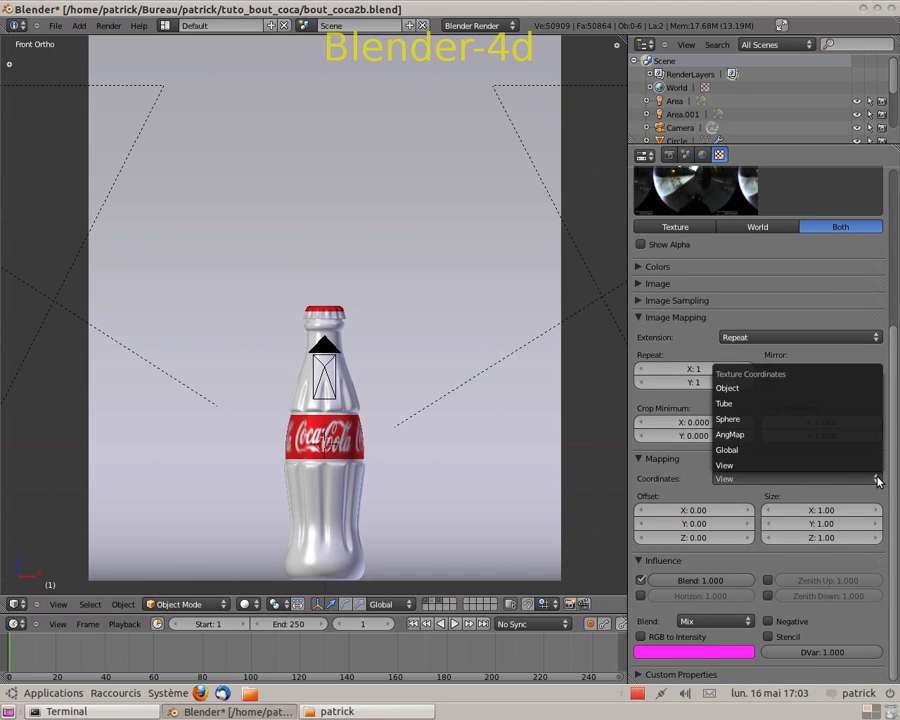
click(778, 435)
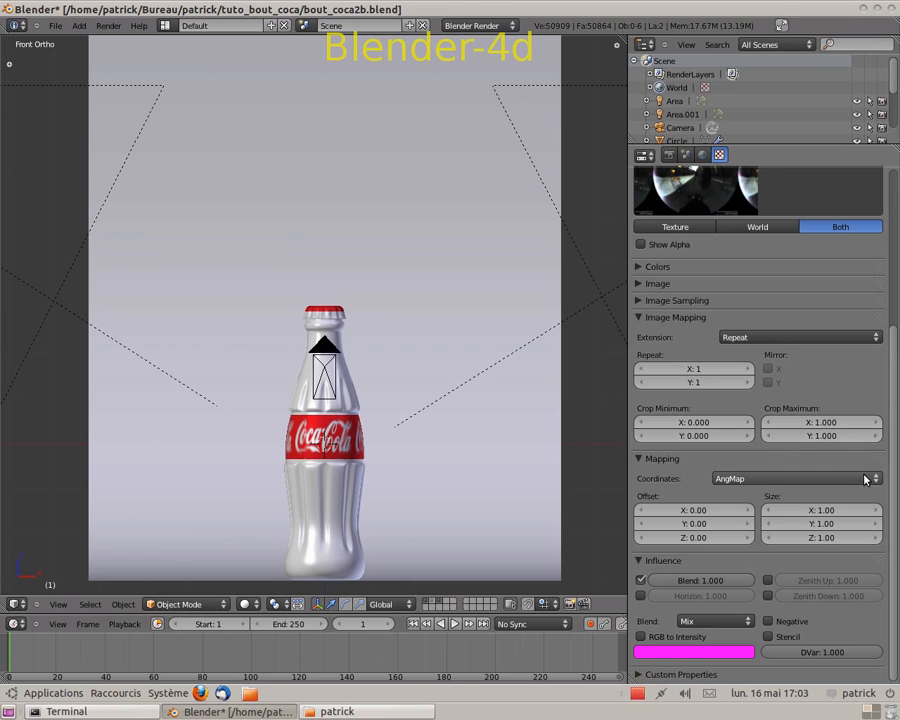
scroll(860, 477, up, 2)
scroll(790, 462, down, 2)
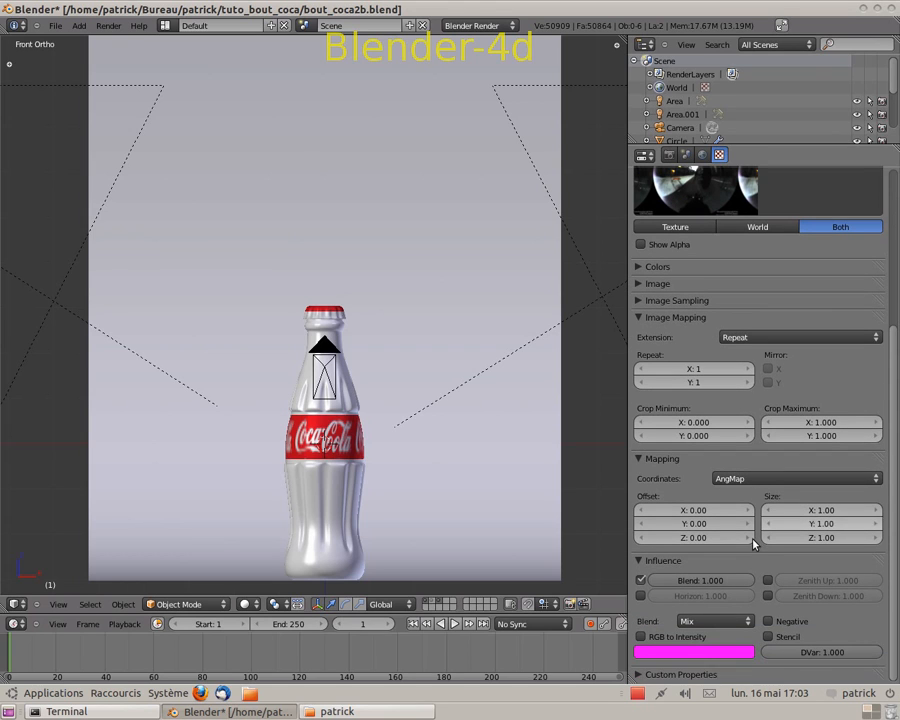
Disable the hdri texture's Blend influence and enable its Horizon influence.
click(641, 580)
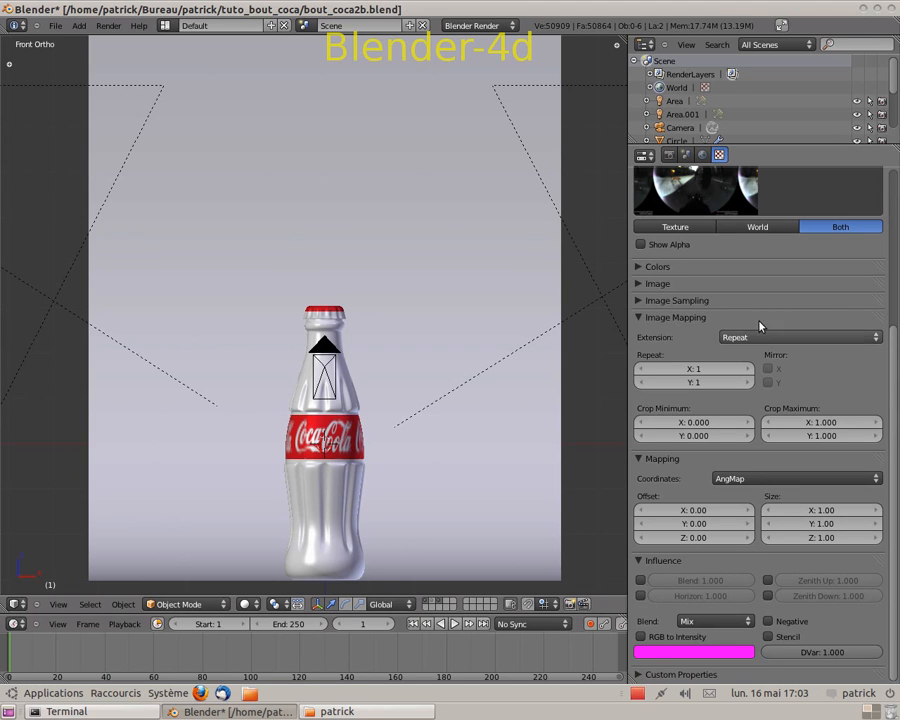
click(641, 596)
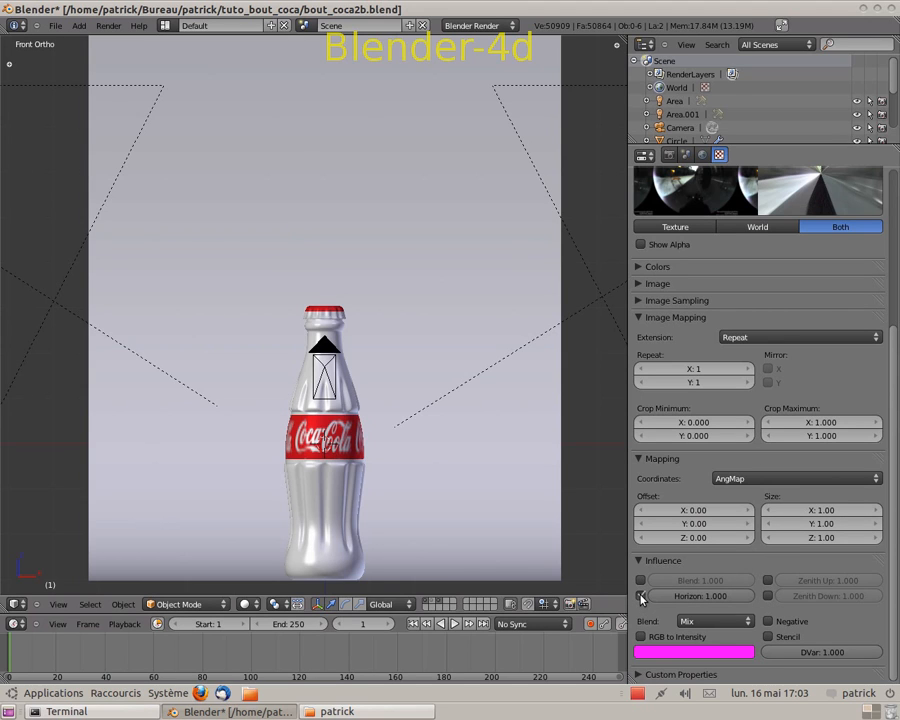
scroll(805, 495, up, 4)
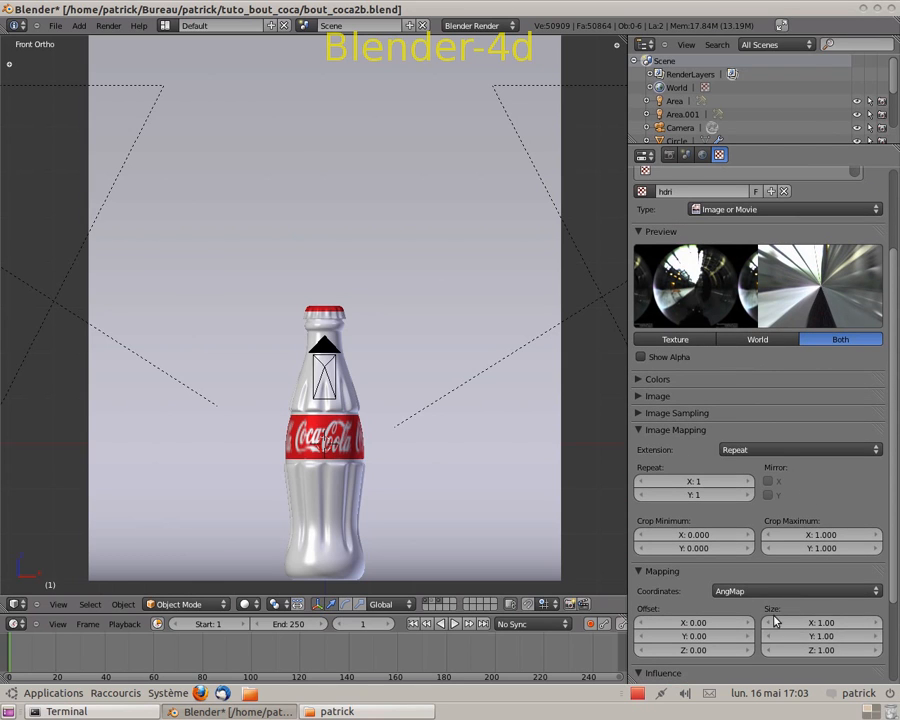
Try the Zenith Up influence on the hdri texture and check the world preview.
scroll(780, 620, down, 4)
click(767, 580)
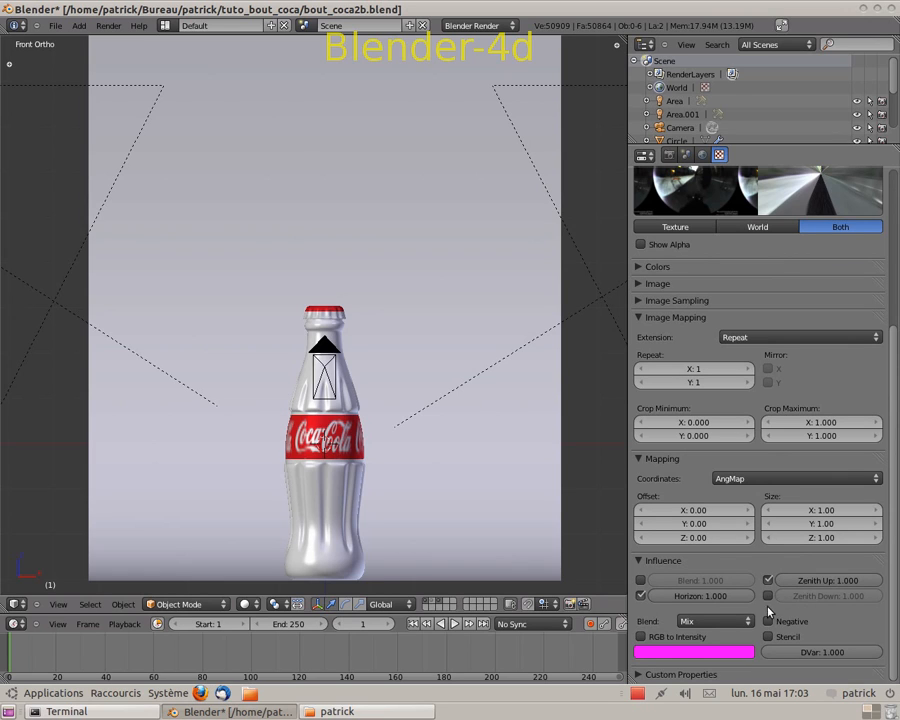
click(767, 596)
scroll(800, 410, up, 4)
scroll(800, 410, up, 3)
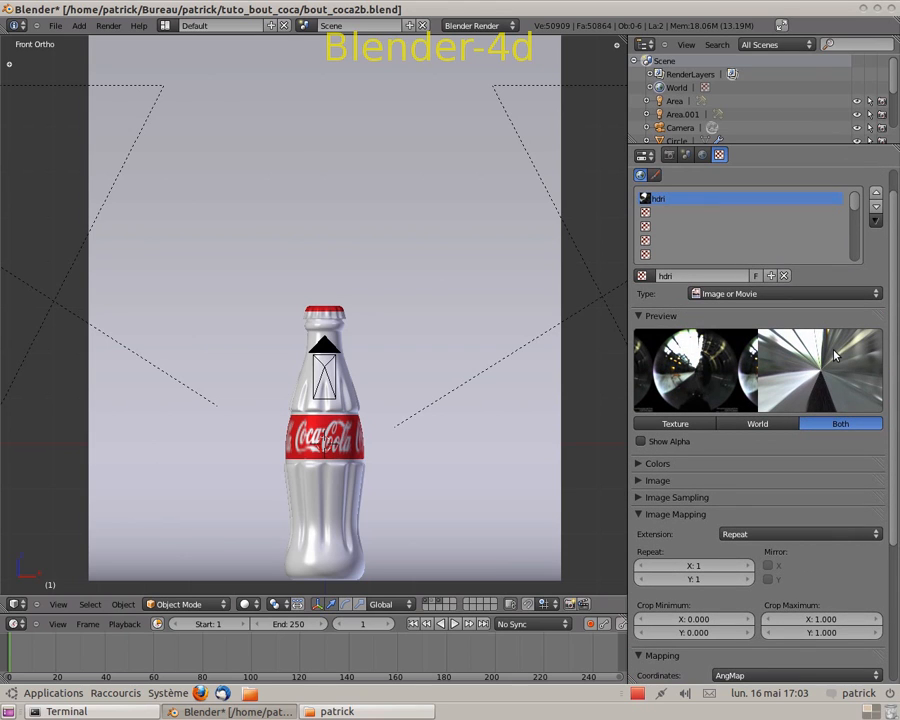
Try View mapping coordinates for the hdri texture, compare the world preview, and restore AngMap.
scroll(862, 593, down, 4)
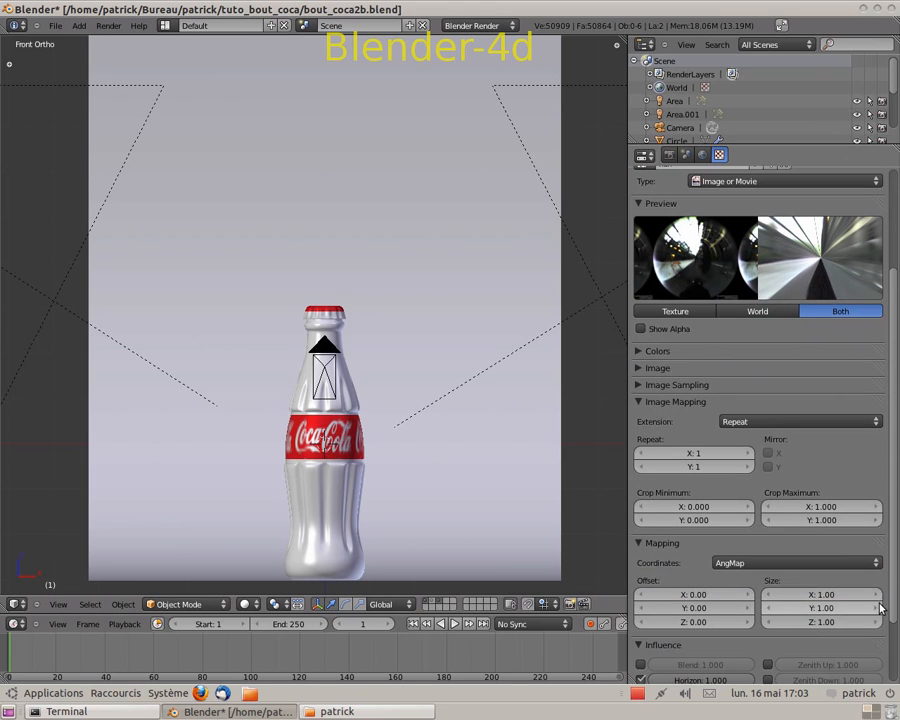
click(878, 565)
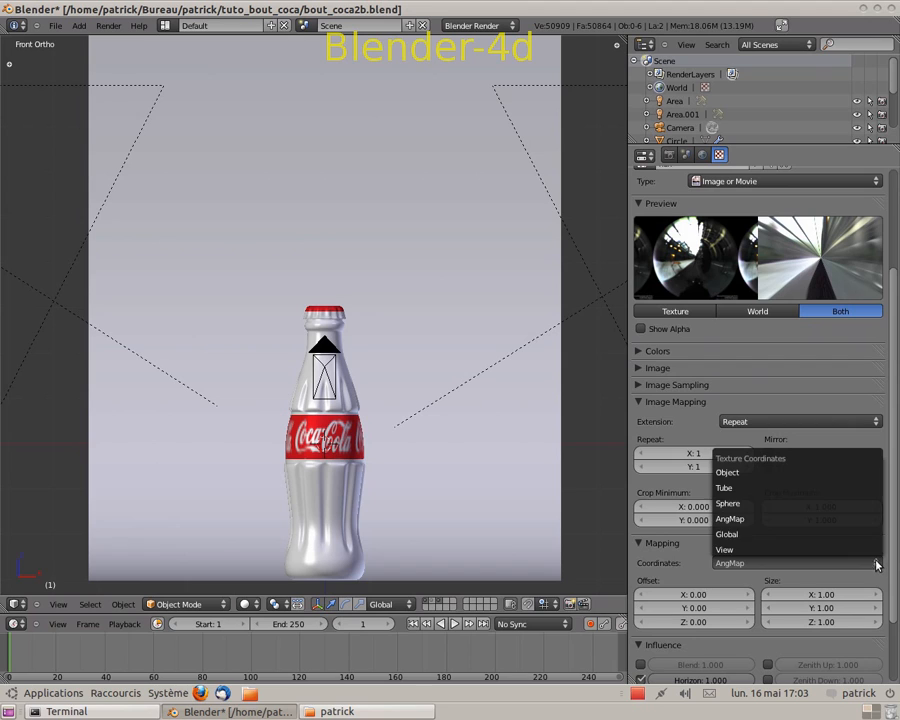
click(738, 558)
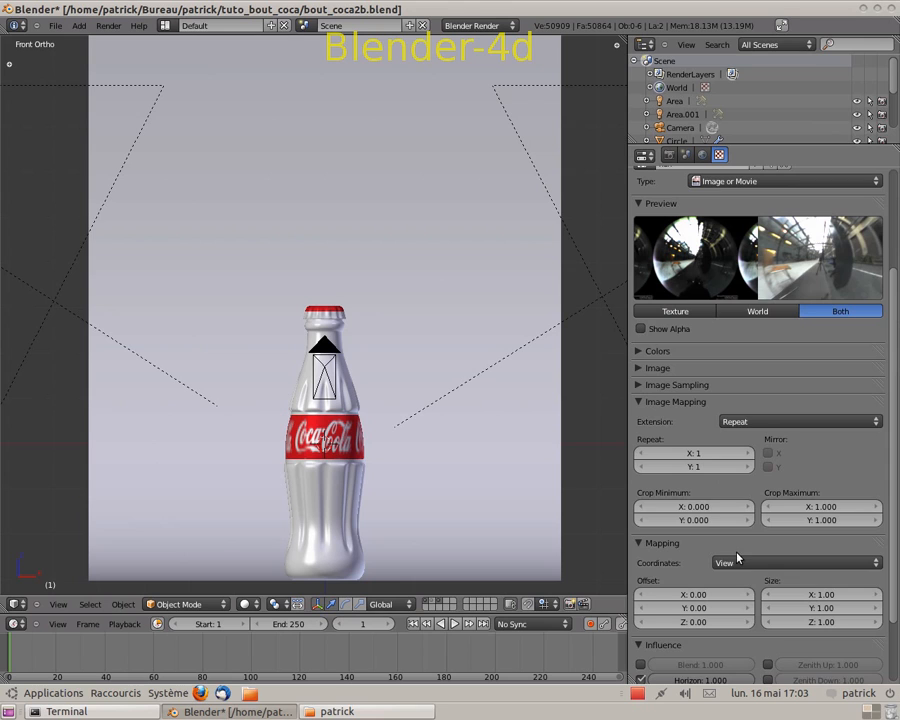
scroll(840, 318, up, 3)
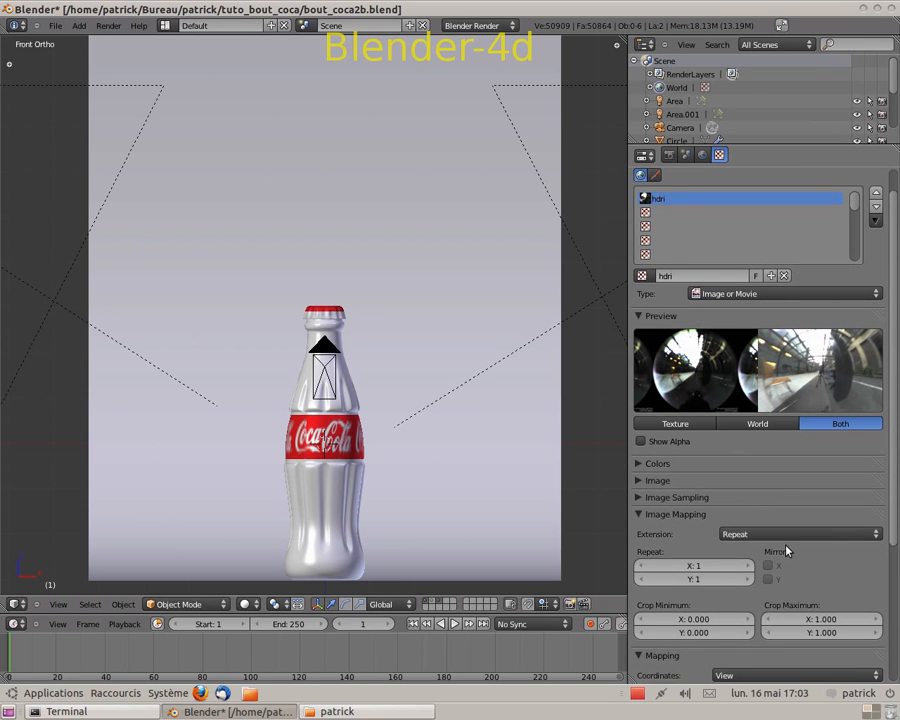
scroll(811, 586, down, 2)
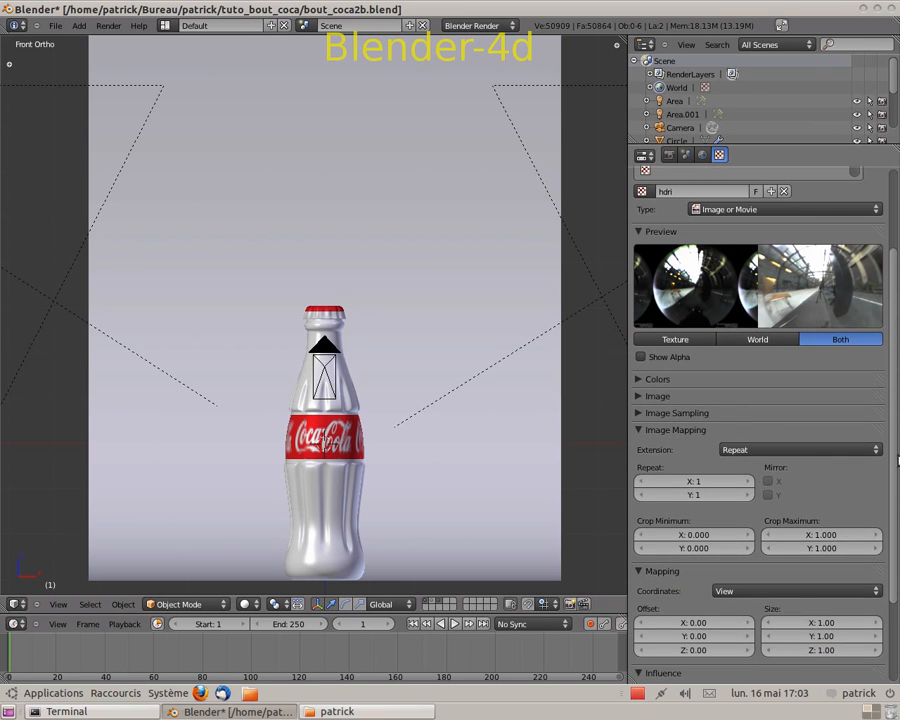
click(876, 593)
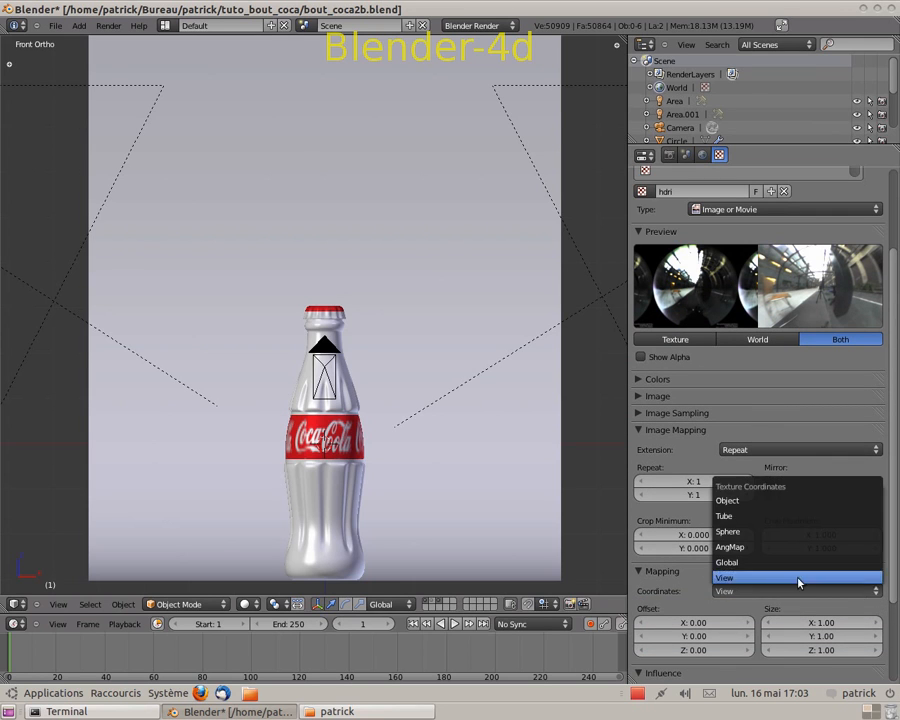
click(757, 545)
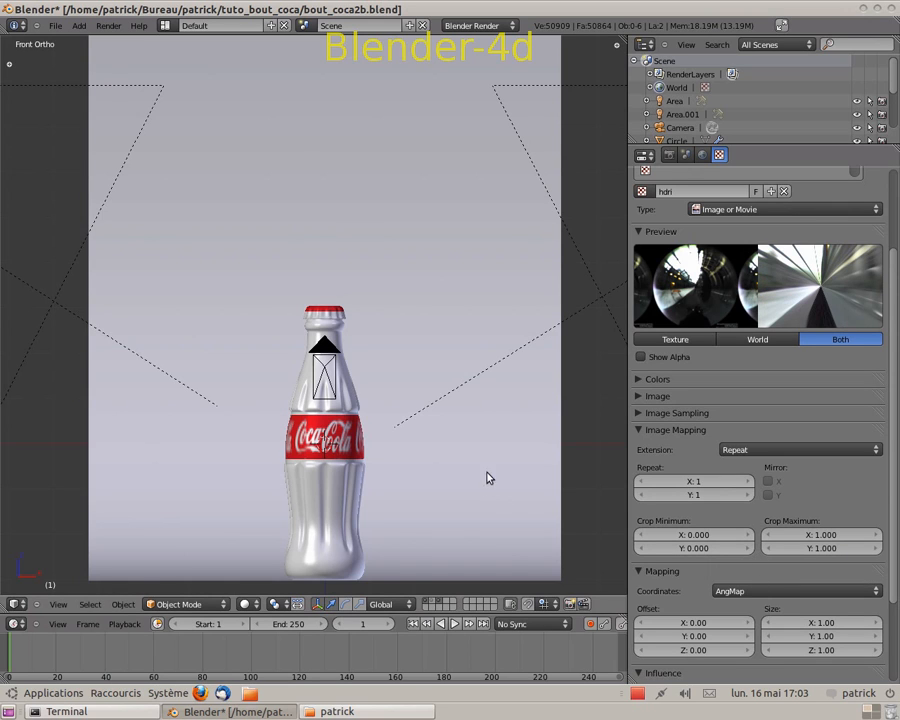
Review the world settings with the HDRI texture applied and render the scene.
click(702, 154)
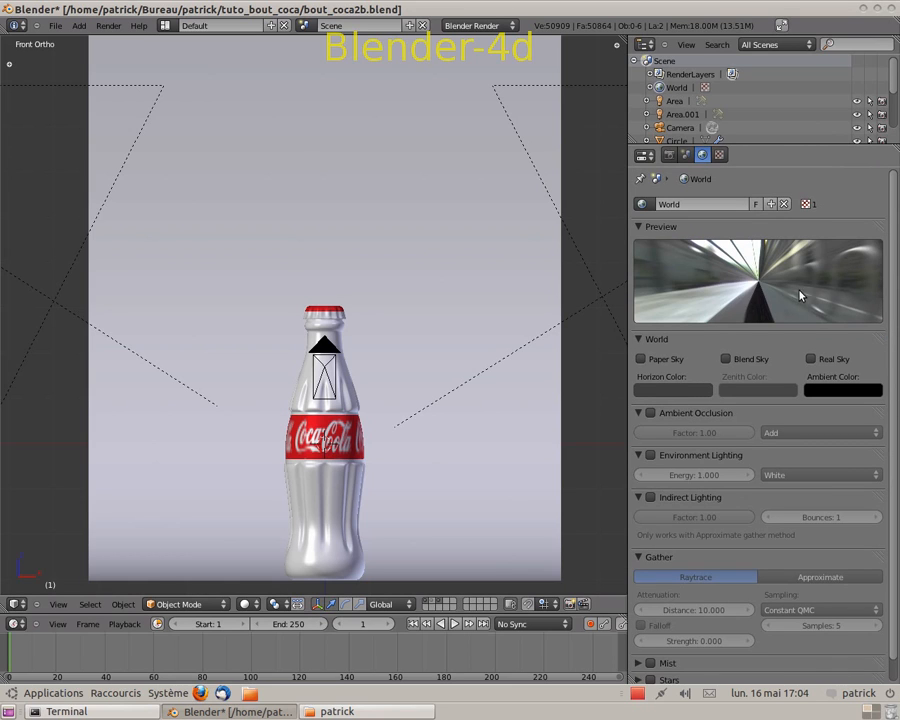
scroll(801, 450, down, 2)
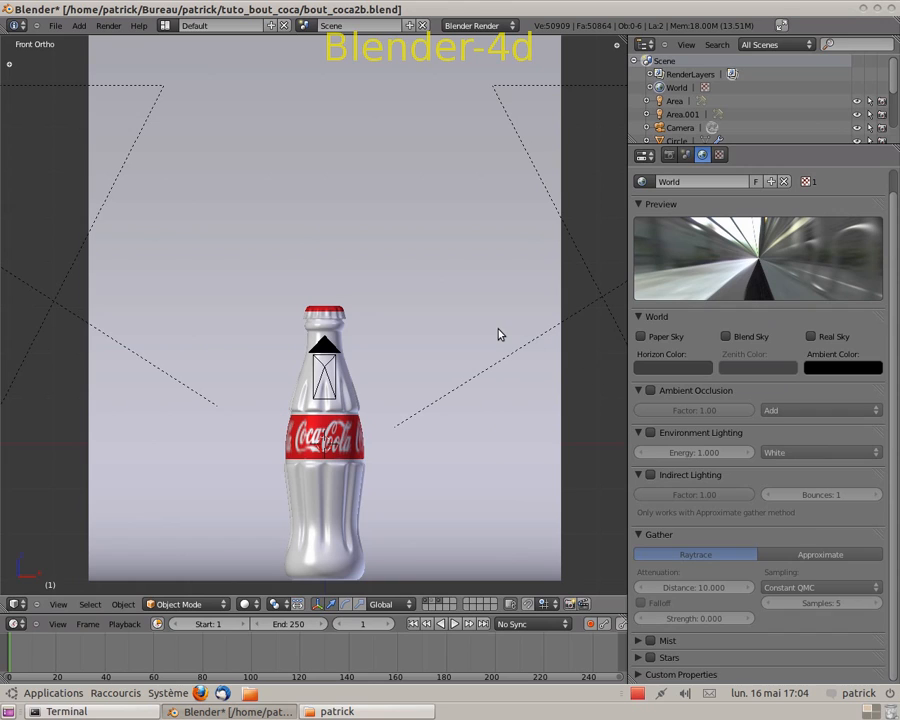
key(F12)
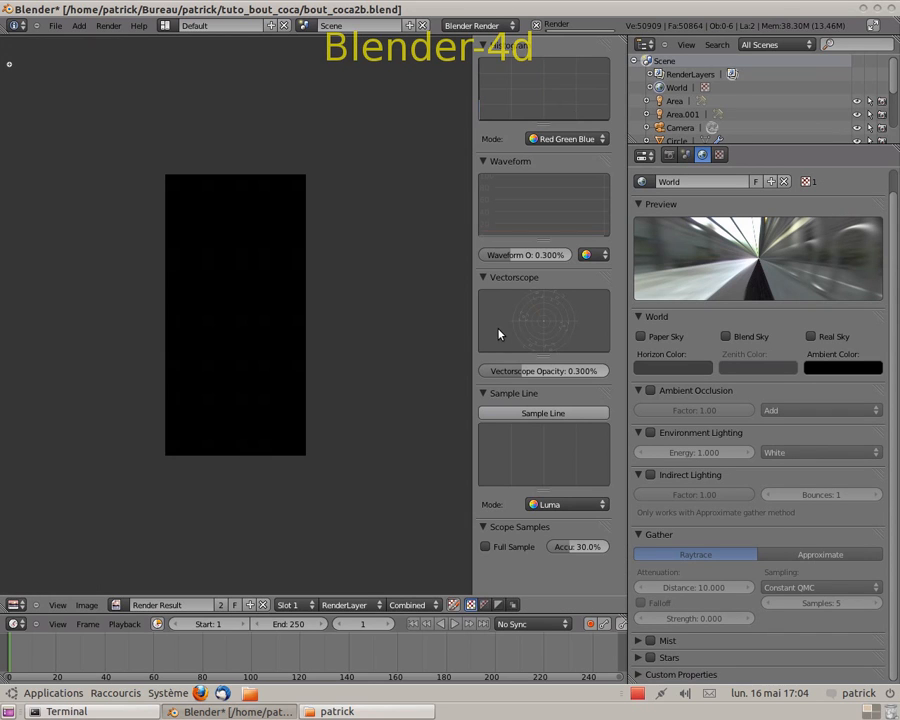
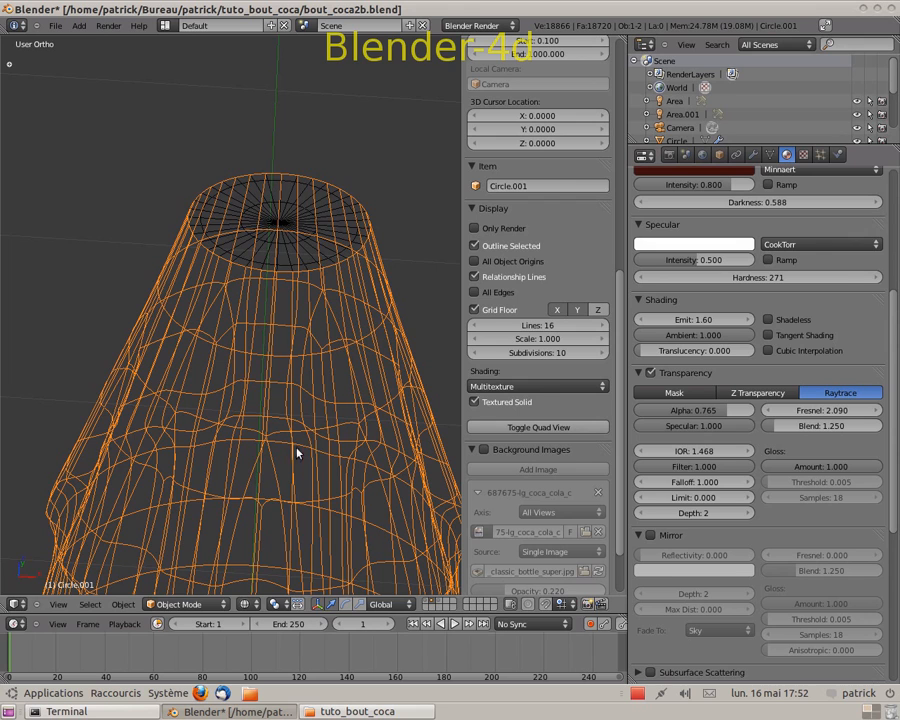
Open the liquid mesh Circle.001 for editing and turn on the display of its face normals.
scroll(354, 366, down, 2)
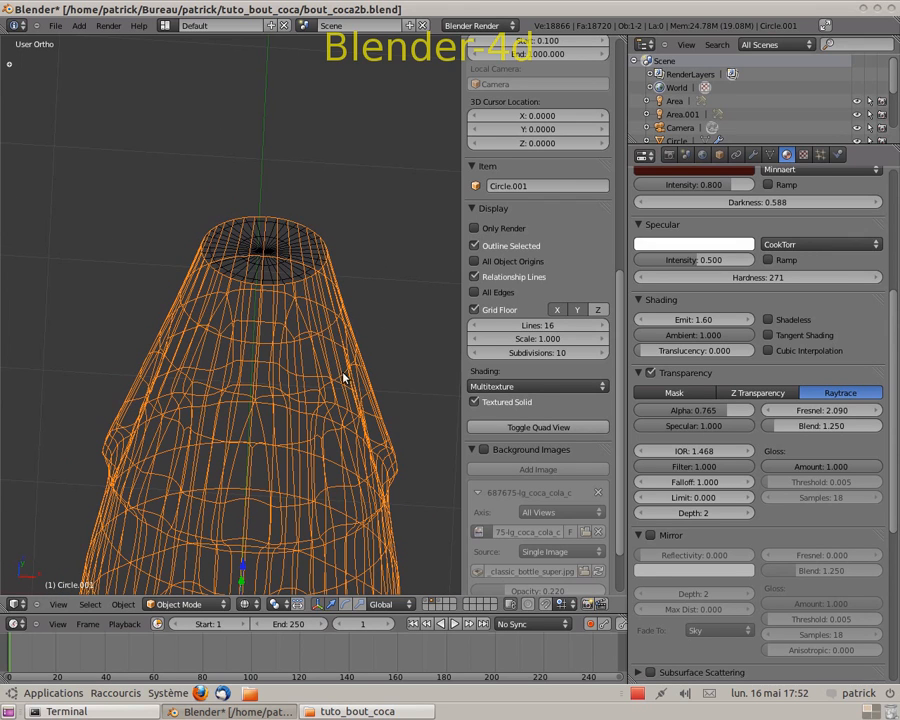
scroll(325, 376, up, 3)
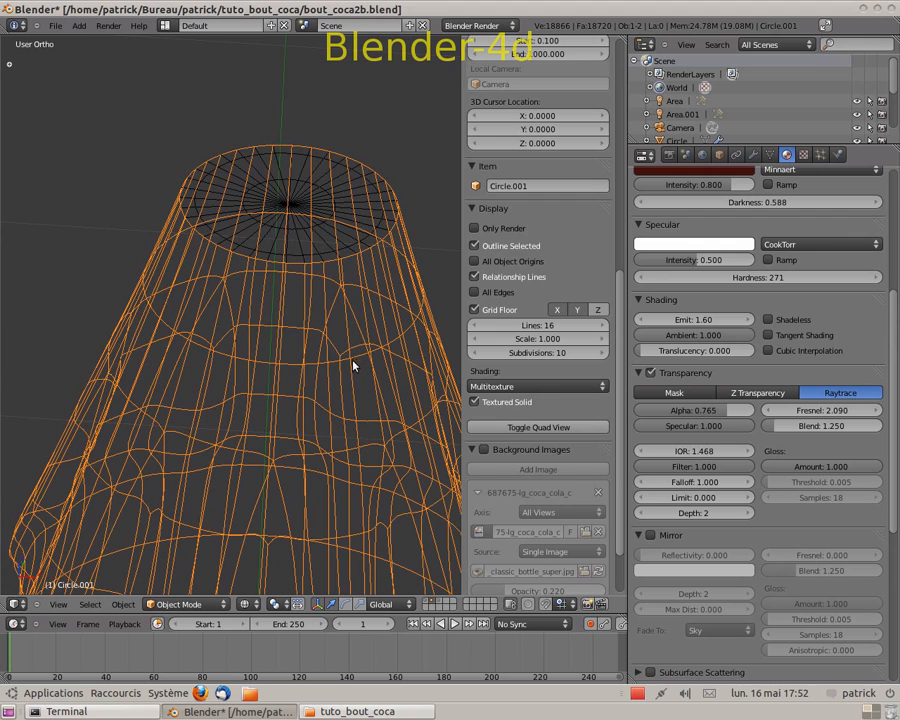
key(Tab)
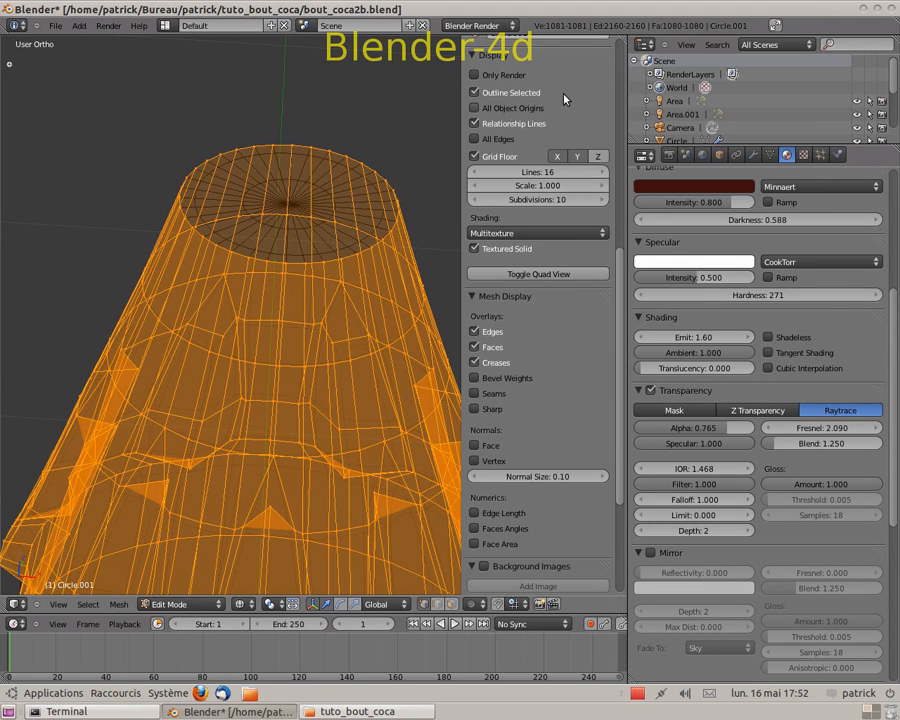
scroll(548, 267, down, 3)
scroll(548, 267, down, 2)
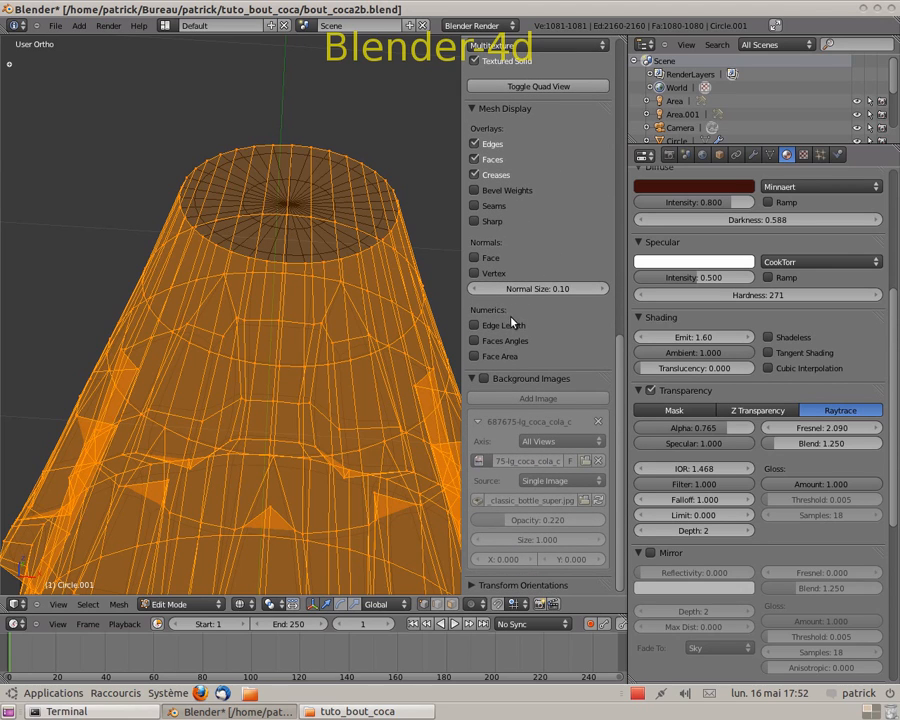
scroll(518, 298, up, 2)
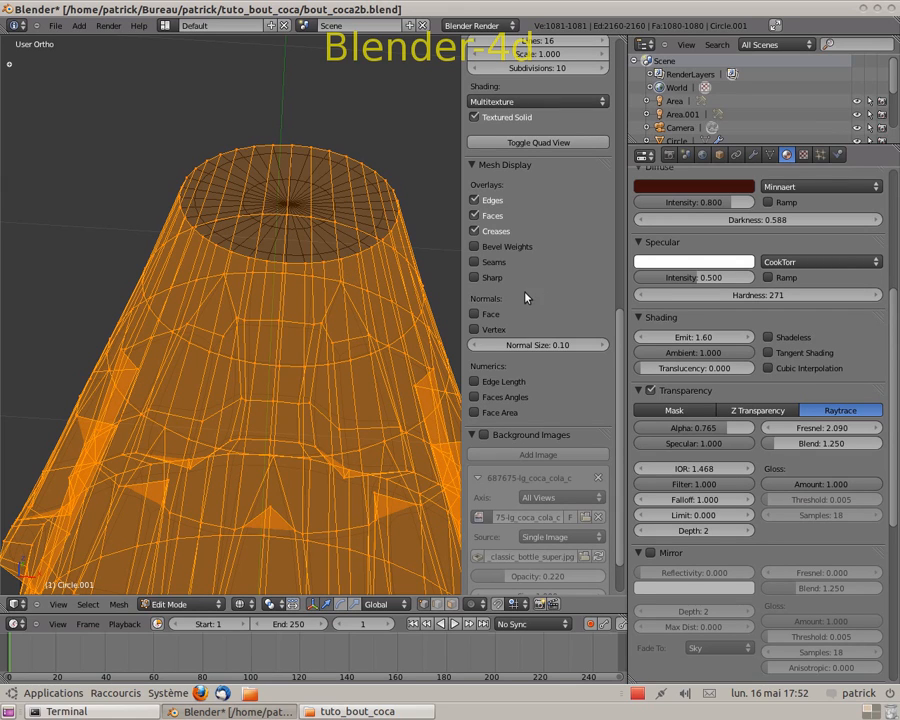
click(475, 316)
Recalculate the liquid mesh's normals to point outside and return to Object Mode.
middle_drag(200, 148, 233, 233)
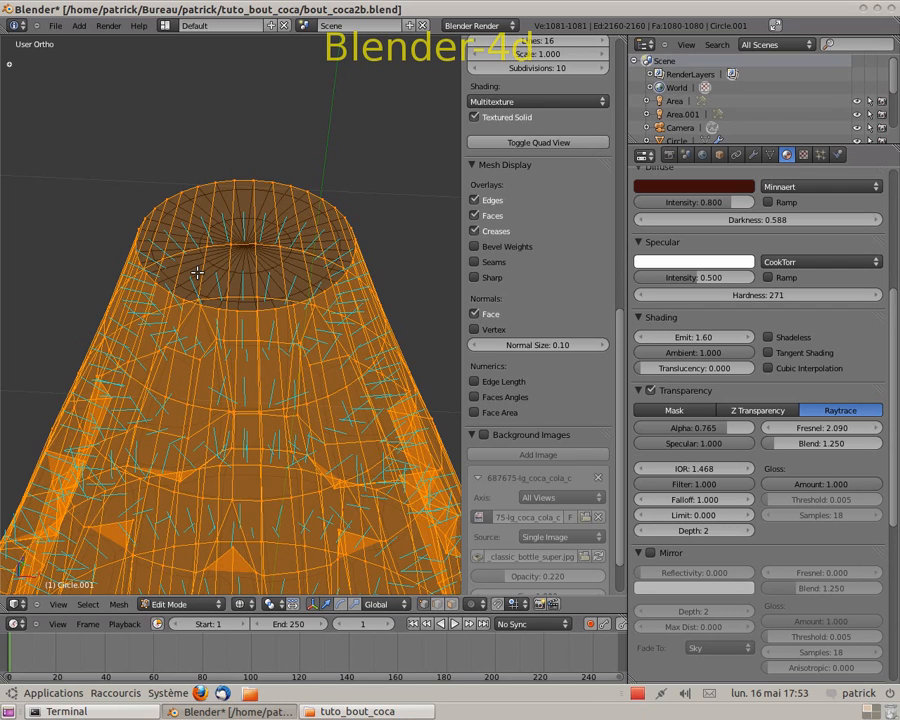
key(ctrl+n)
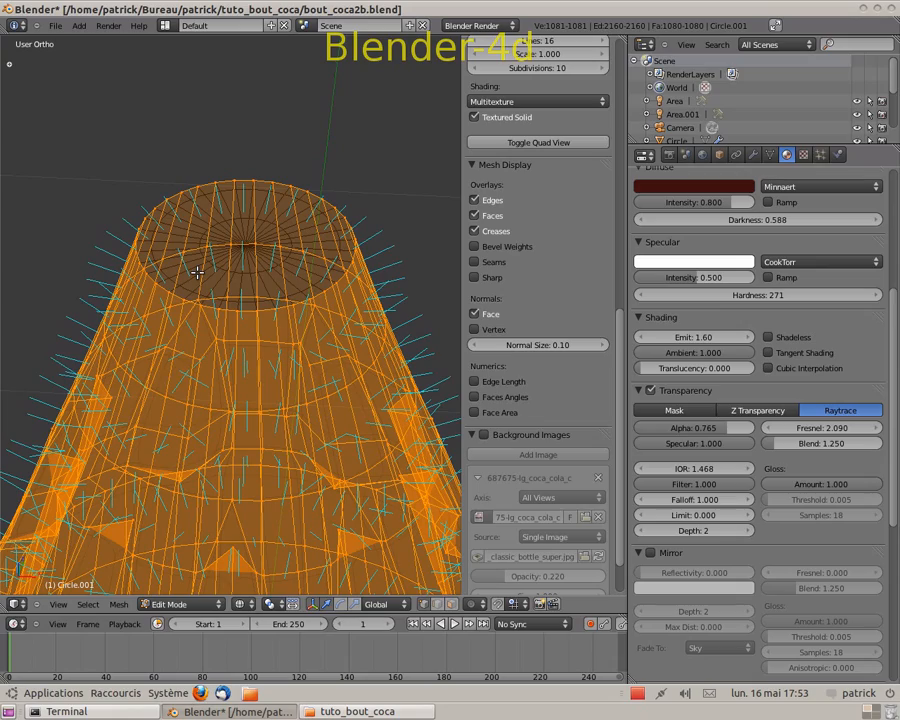
middle_drag(190, 272, 226, 245)
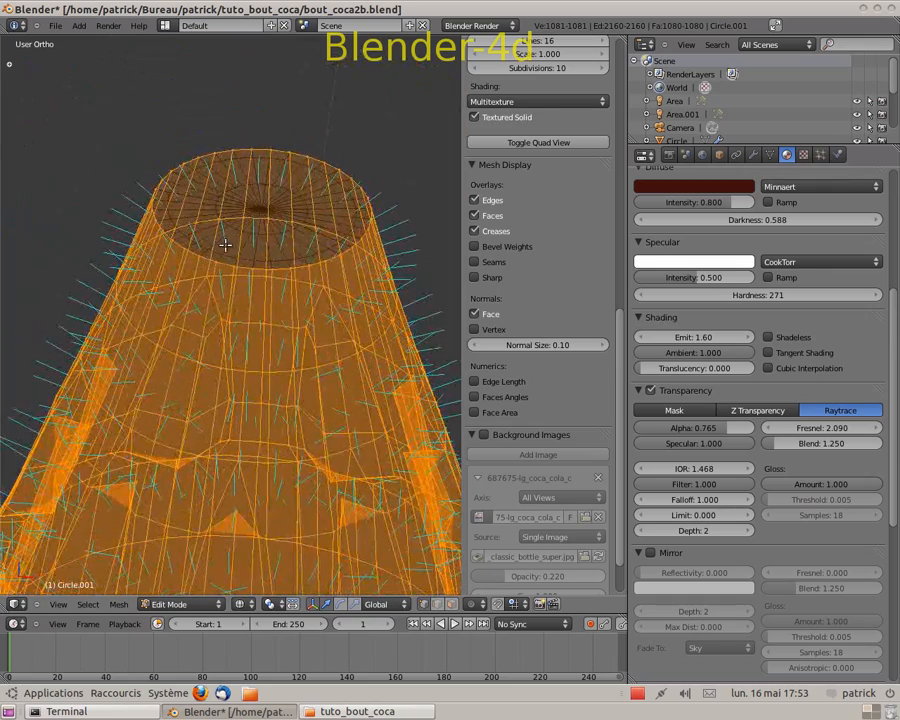
key(Tab)
Display the face normals of the disc closing the liquid's top, Circle.002, and recalculate them to point outside.
right_click(310, 214)
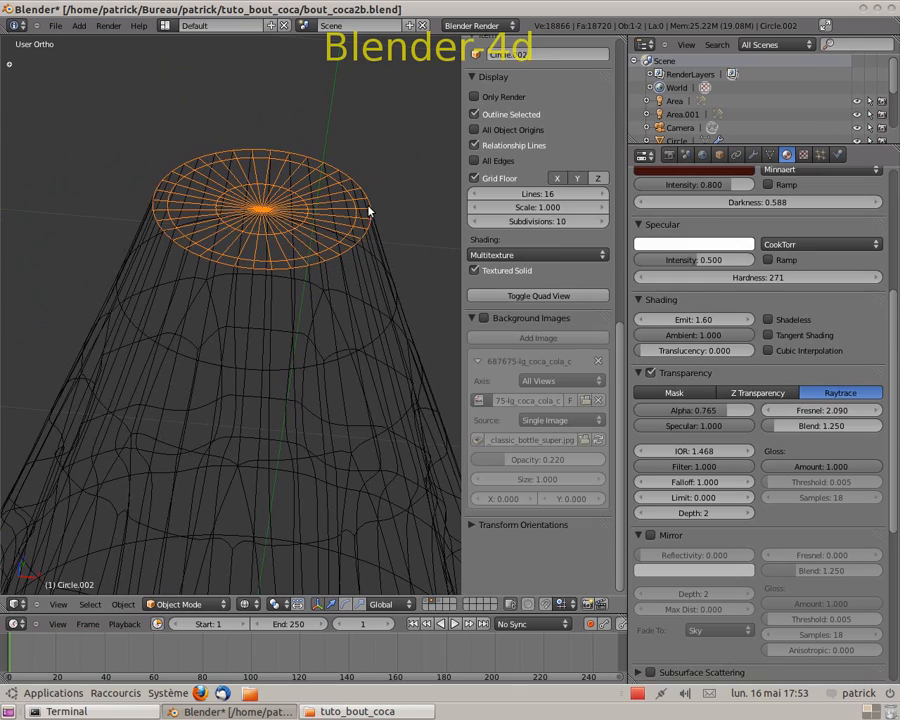
key(Tab)
shift+middle_drag(318, 265, 312, 230)
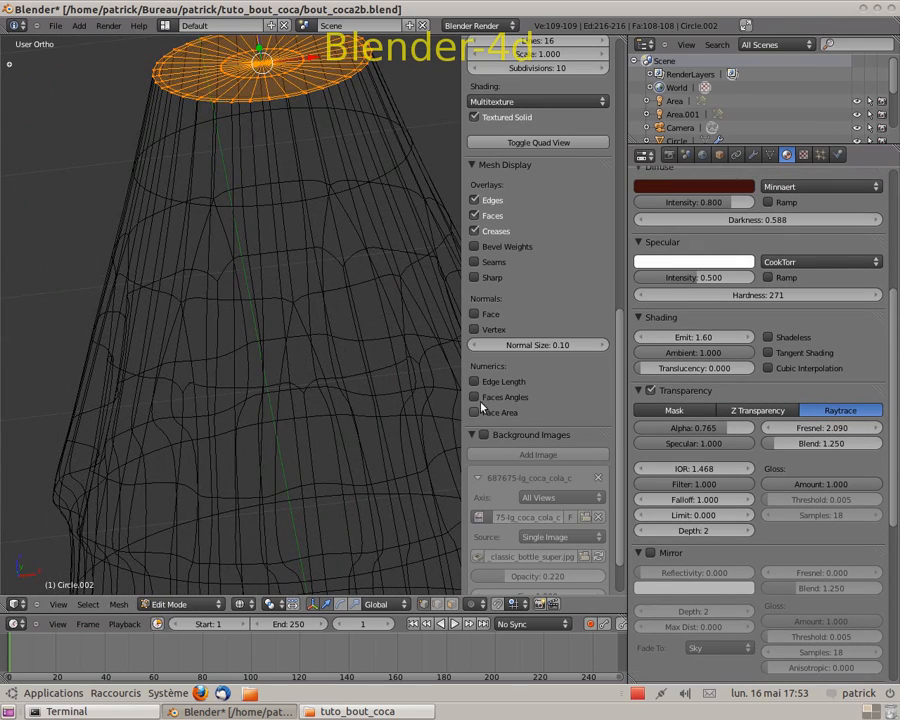
click(474, 313)
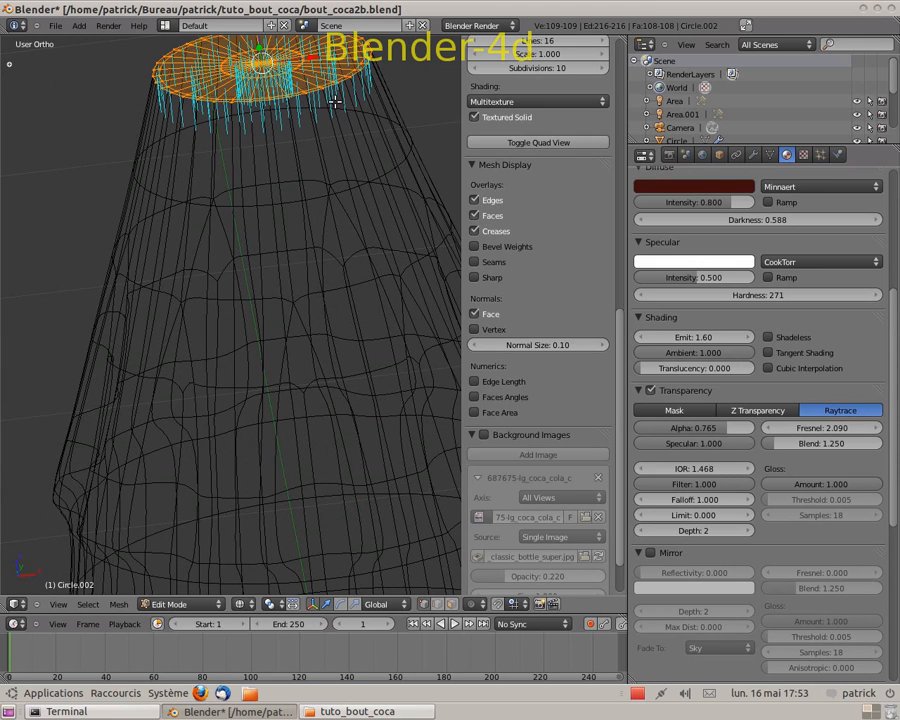
scroll(330, 166, down, 2)
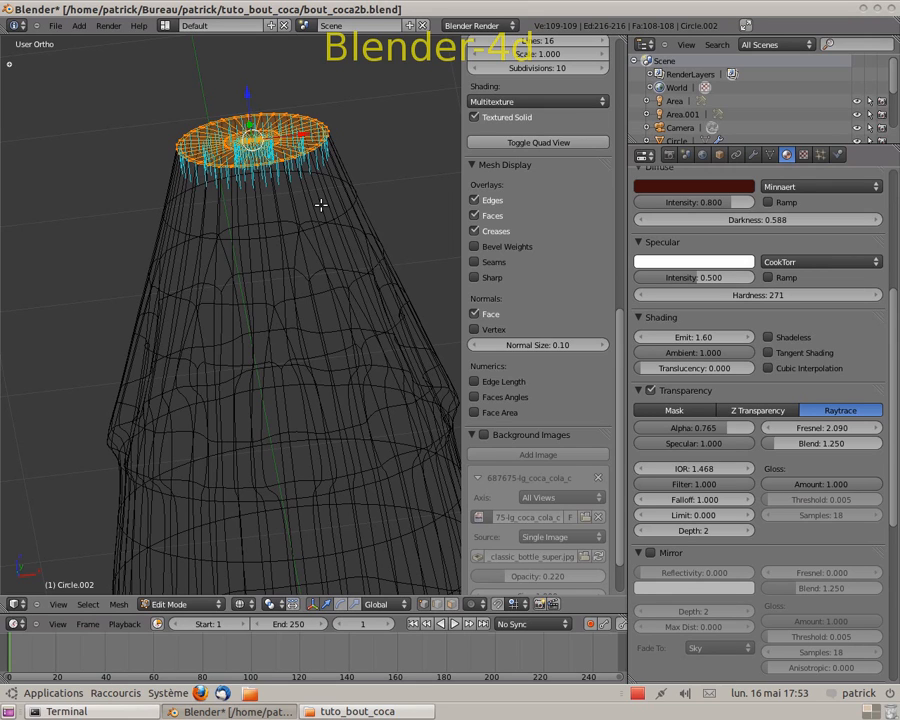
key(ctrl+n)
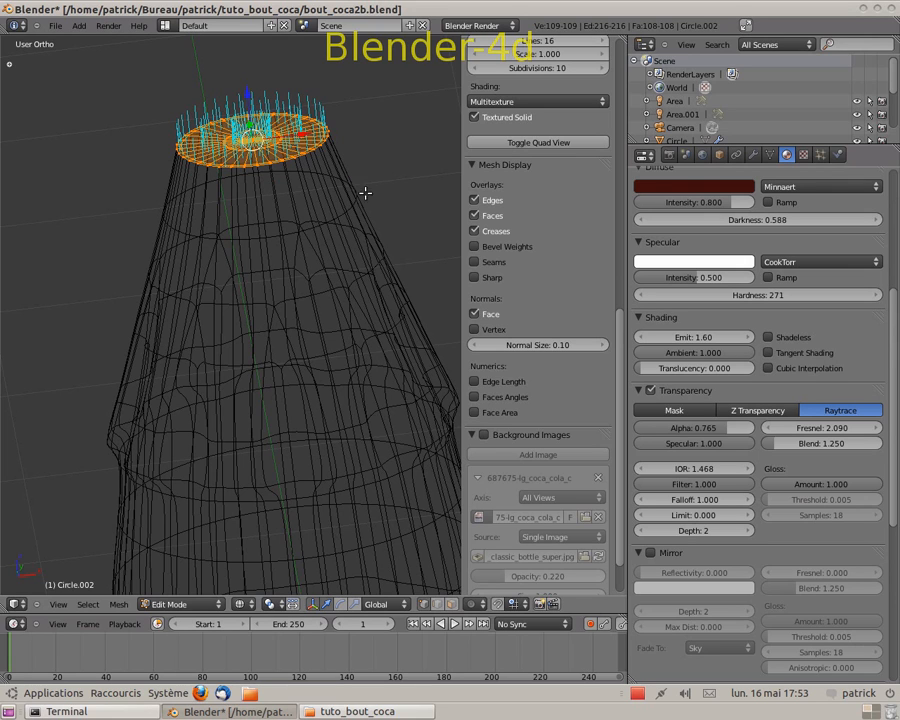
key(Tab)
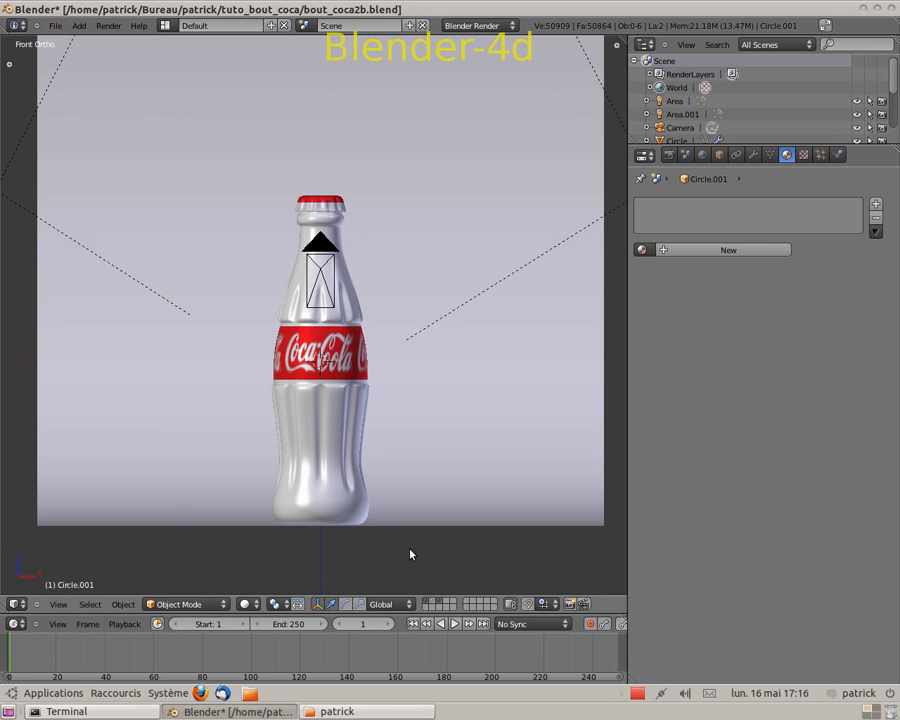
Show only the layer holding the liquid mesh and give the mesh a new material named coca_liquide.
click(433, 604)
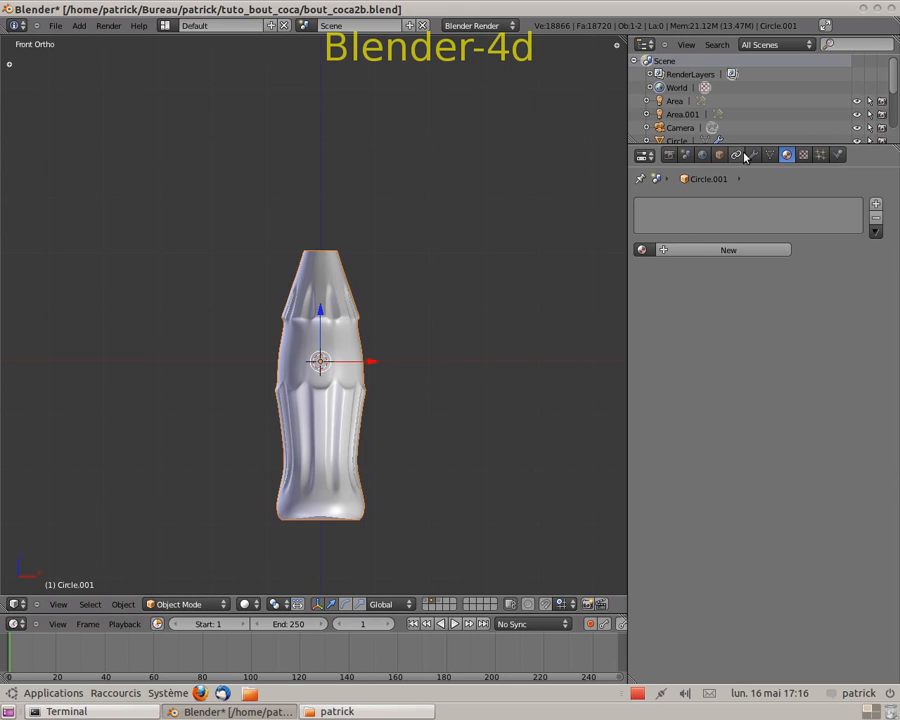
click(691, 249)
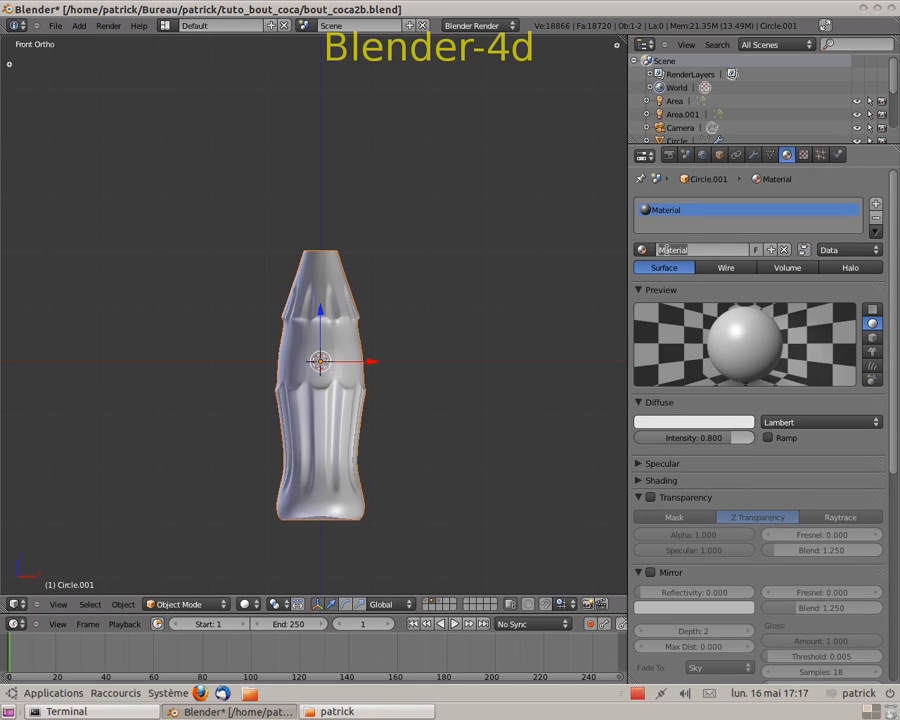
click(660, 249)
text(coca_liquide)
key(Return)
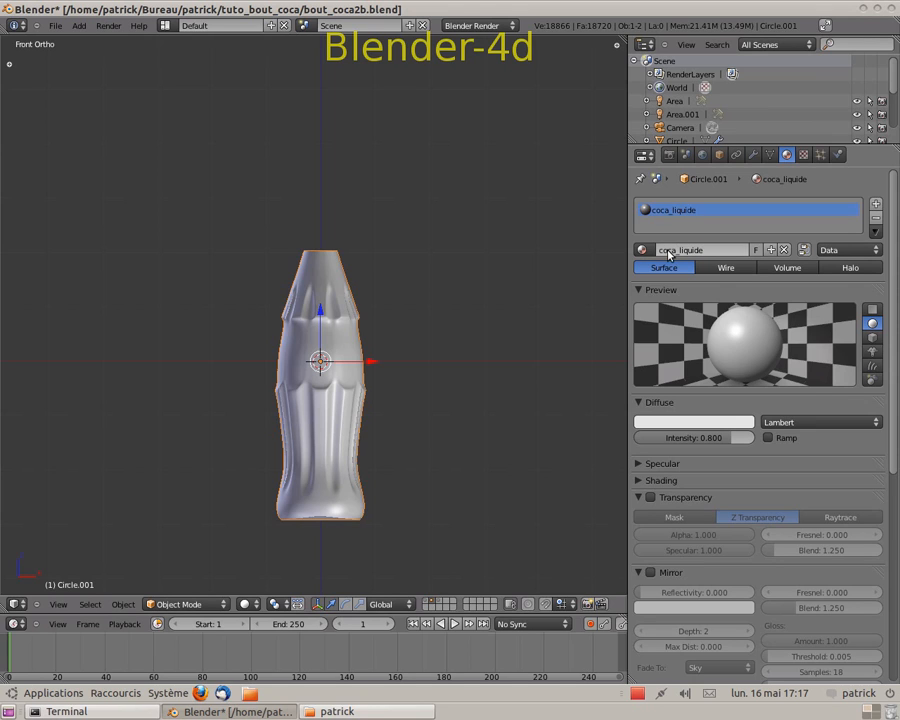
Set the coca_liquide diffuse colour to R 0.047, G 0.004, B 0.003.
click(703, 427)
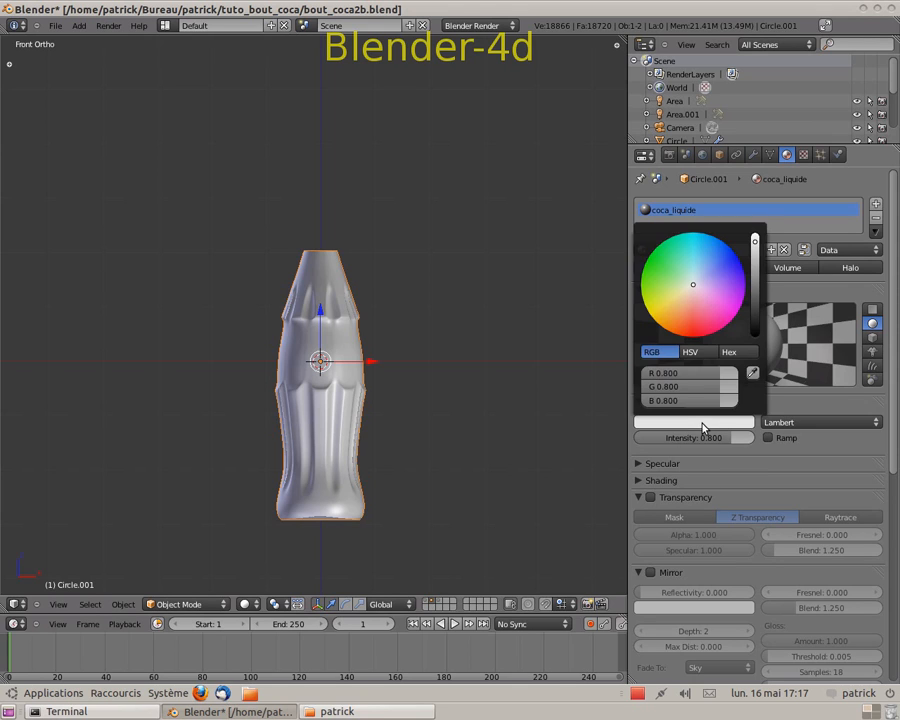
click(663, 377)
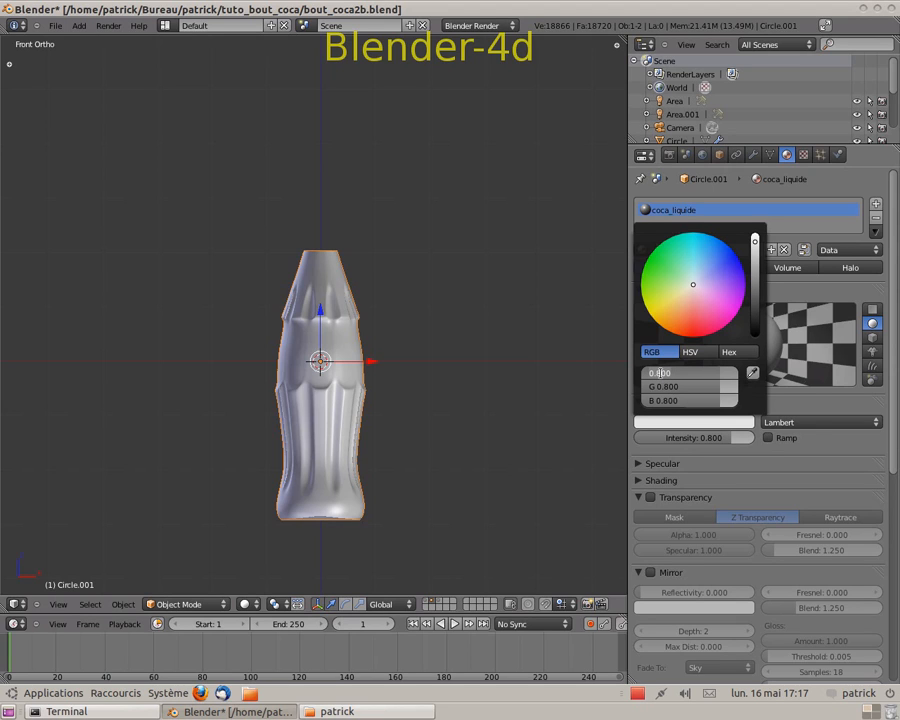
text(0.047)
key(Return)
click(678, 386)
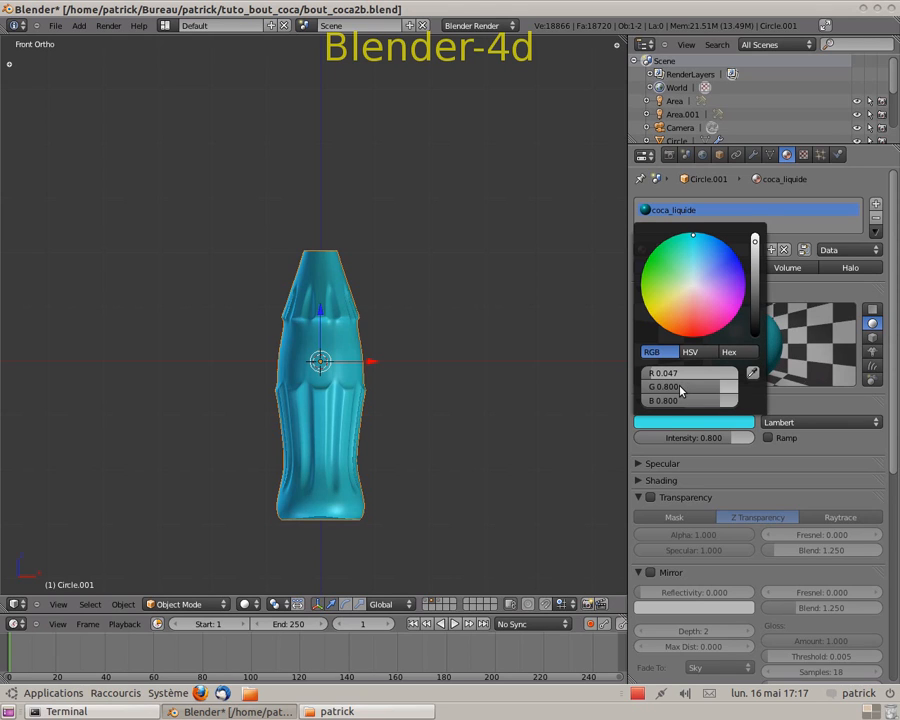
click(655, 387)
drag(680, 389, 602, 377)
text(0.004)
key(Return)
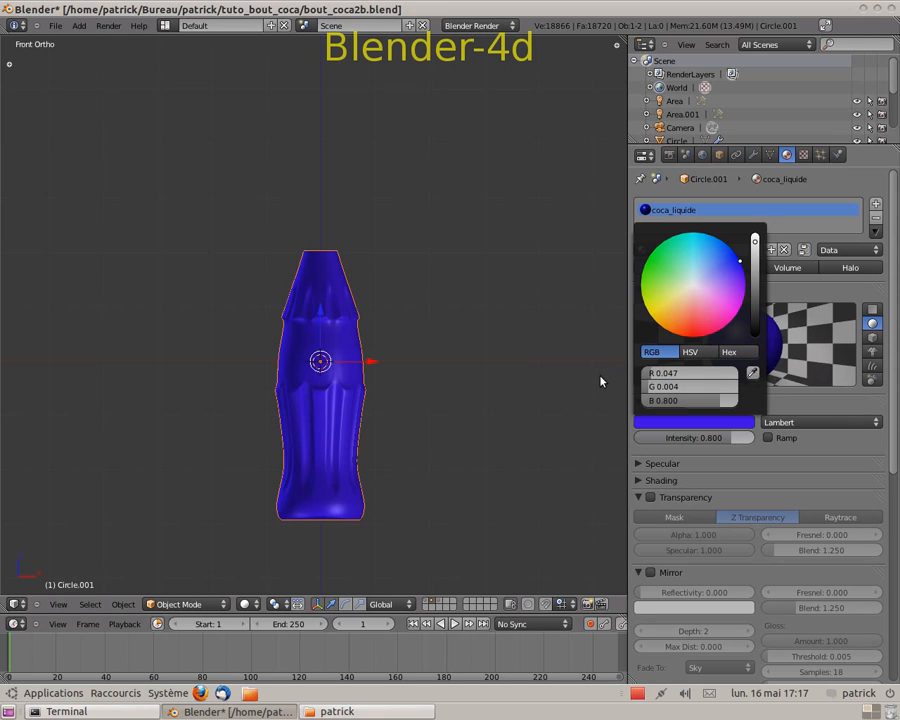
click(690, 399)
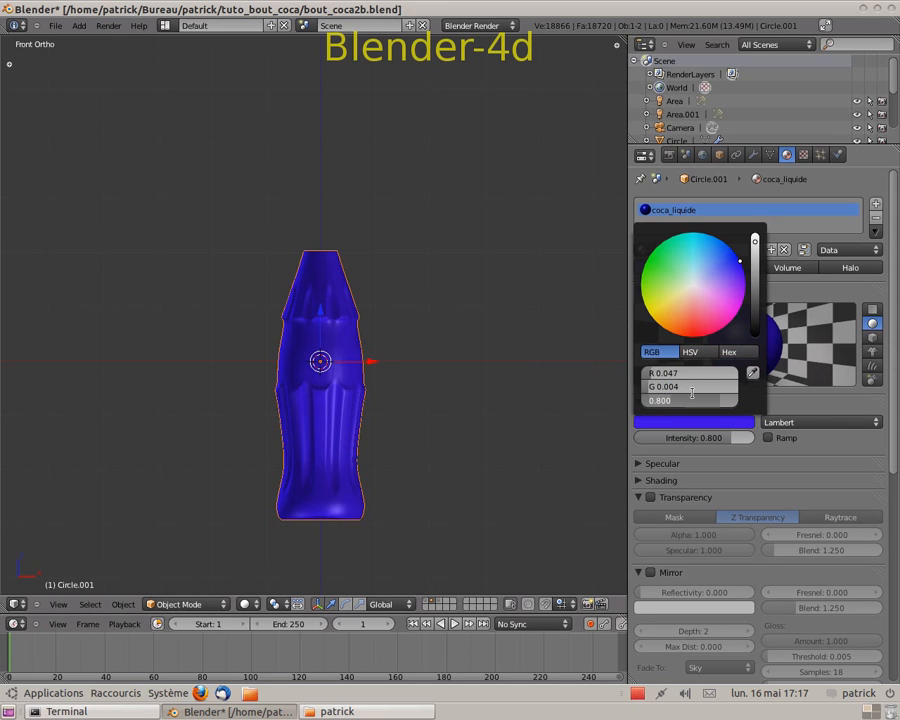
text(0.003)
key(Return)
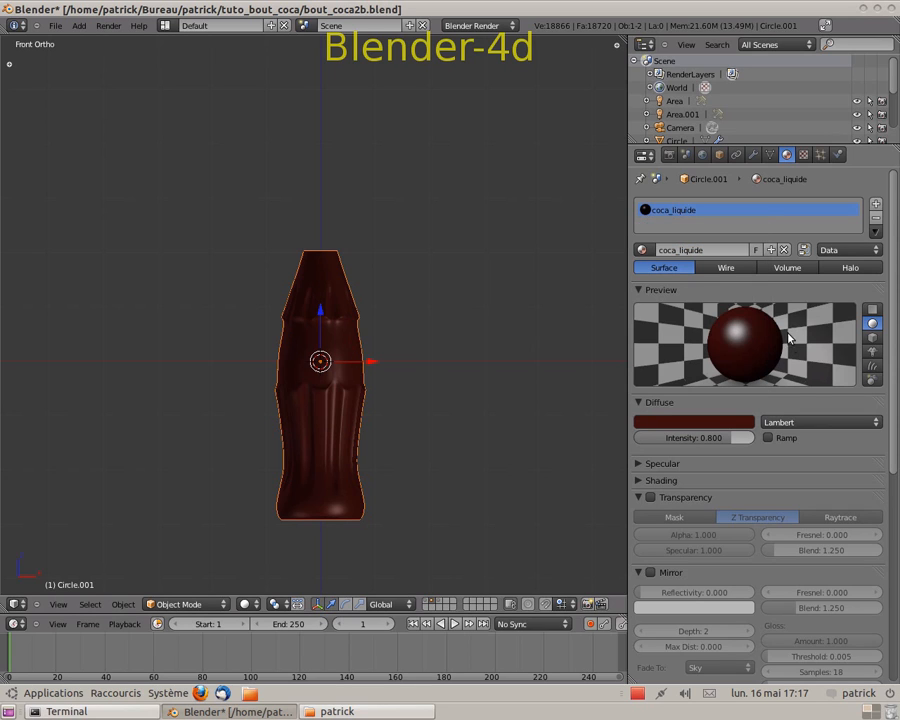
Change the coca_liquide diffuse shader to Minnaert with a Darkness of 0.588.
click(876, 421)
scroll(820, 452, down, 3)
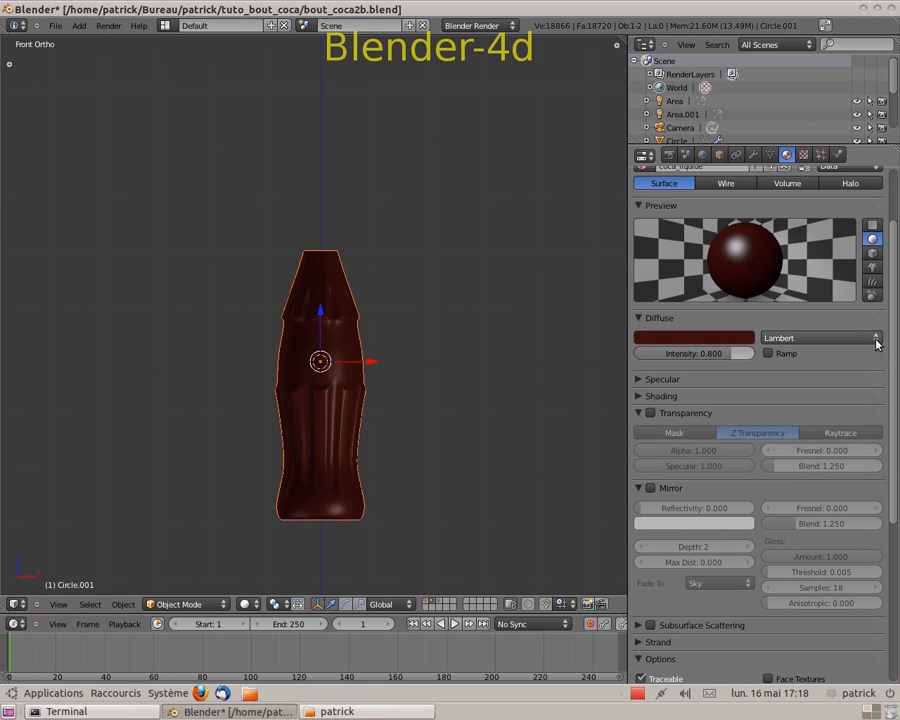
click(876, 338)
click(810, 278)
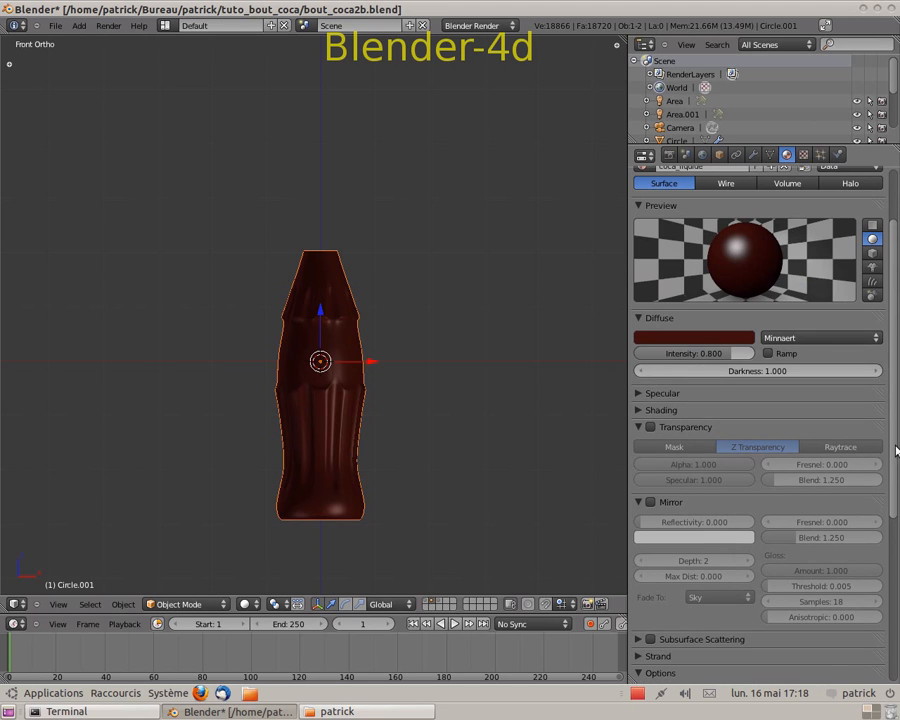
click(789, 372)
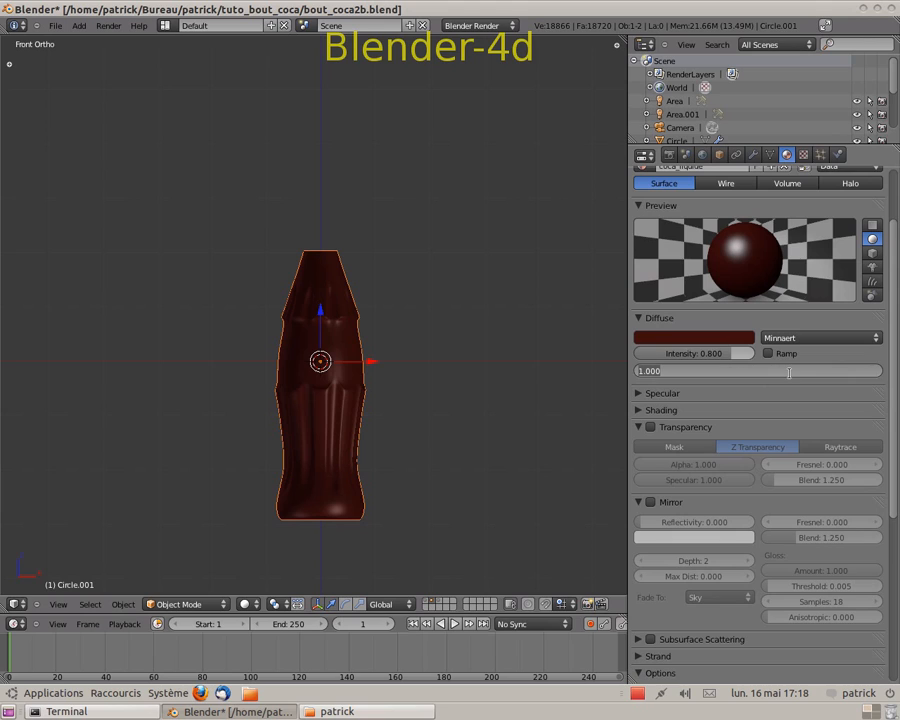
text(0.588)
key(Return)
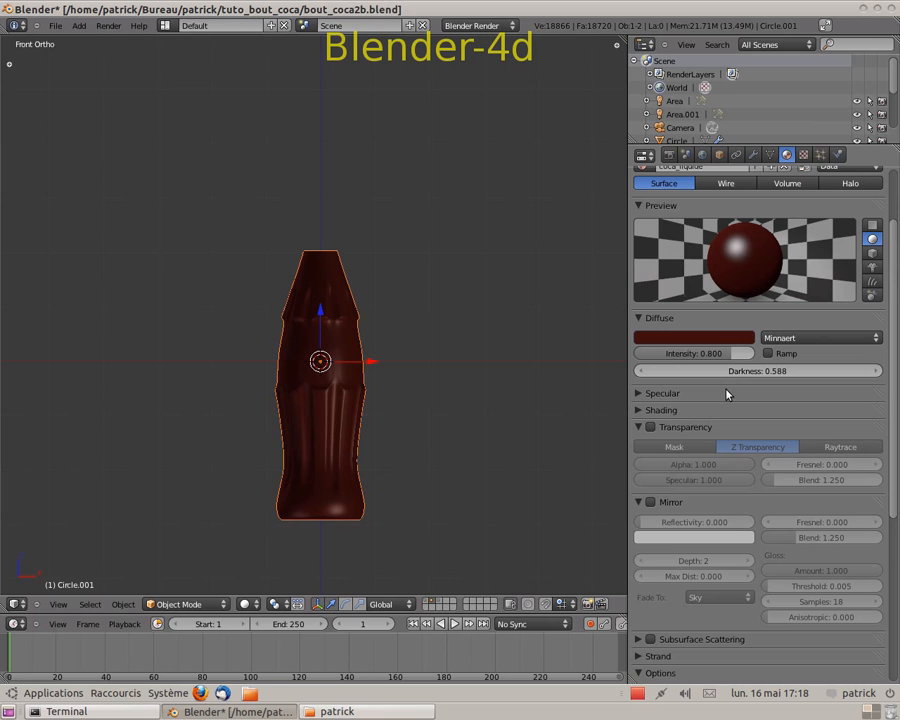
Set the specular Hardness of the coca_liquide material to 271.
click(638, 397)
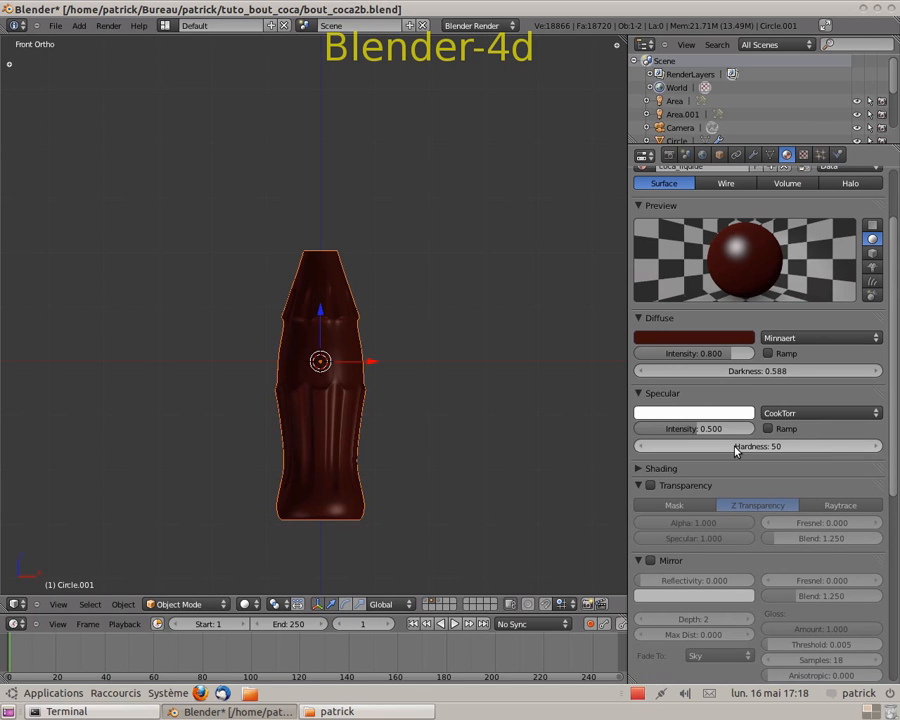
click(734, 446)
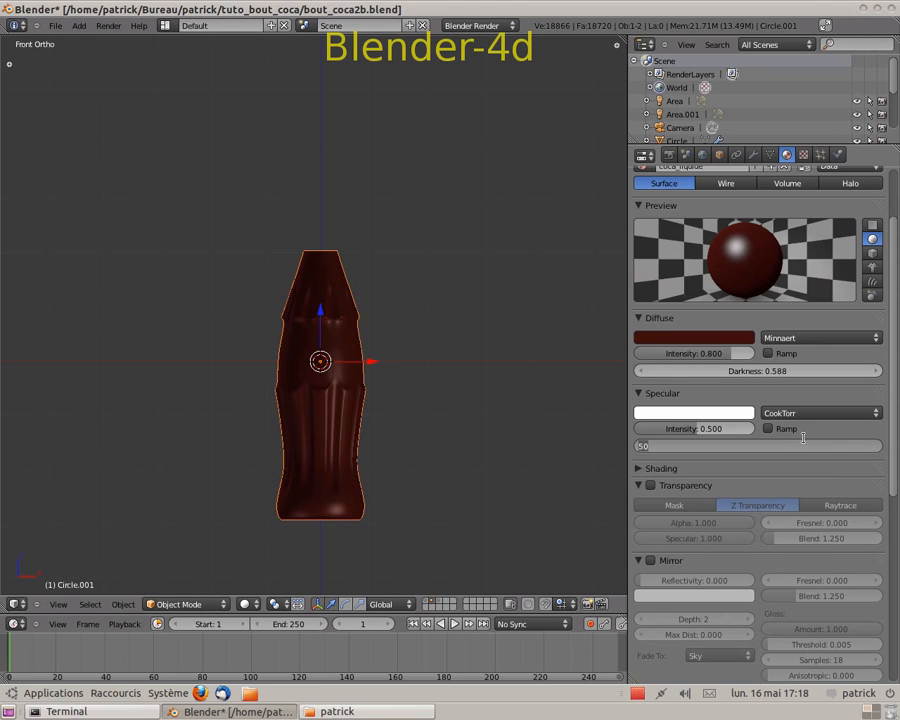
text(271)
key(Return)
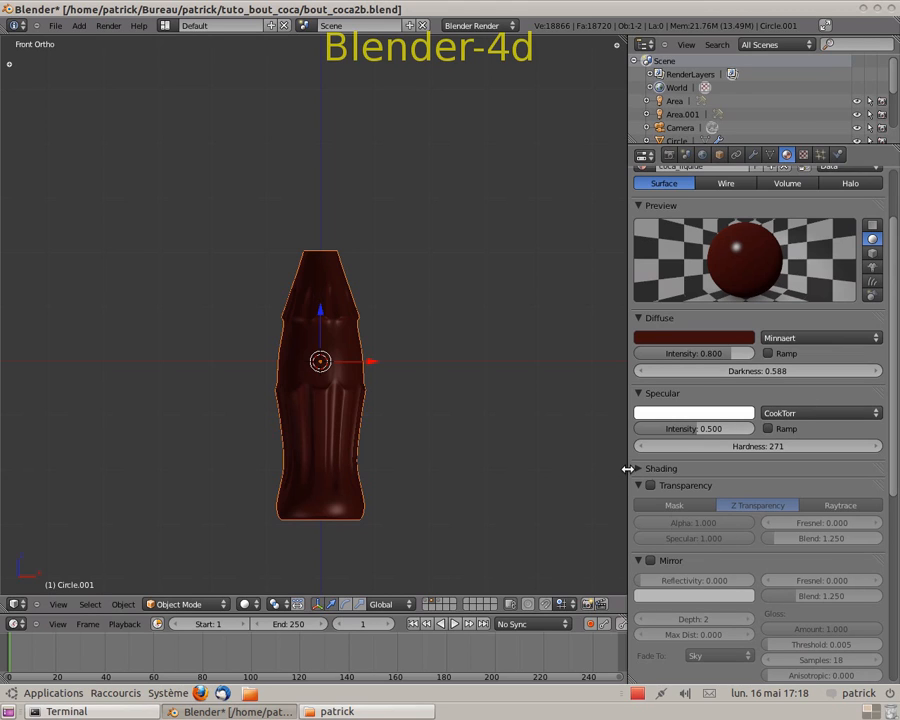
Set the Emit shading value of the coca_liquide material to 1.60.
scroll(707, 470, down, 2)
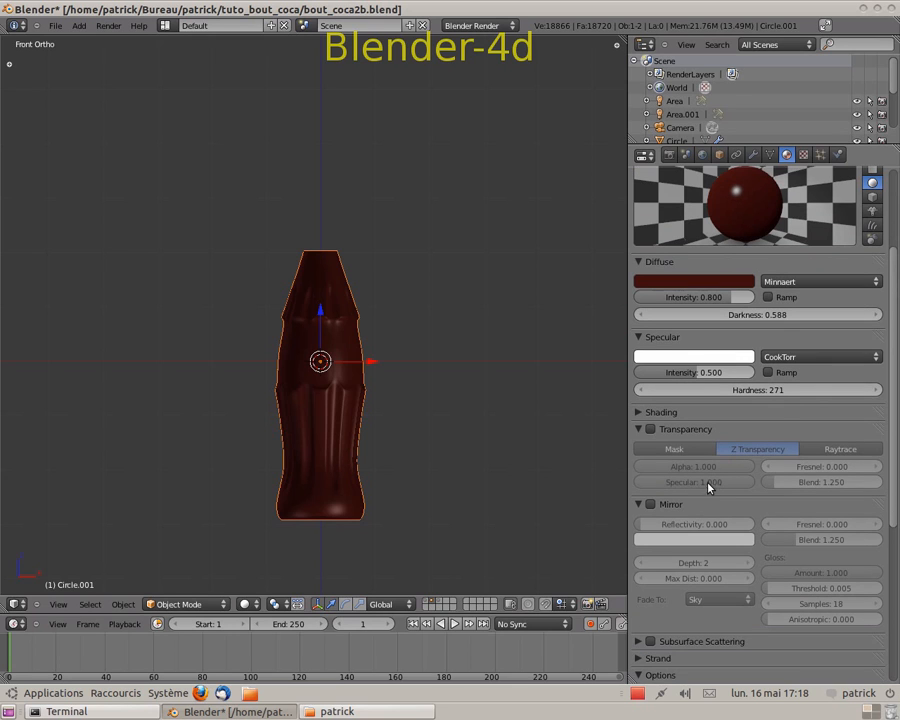
click(641, 413)
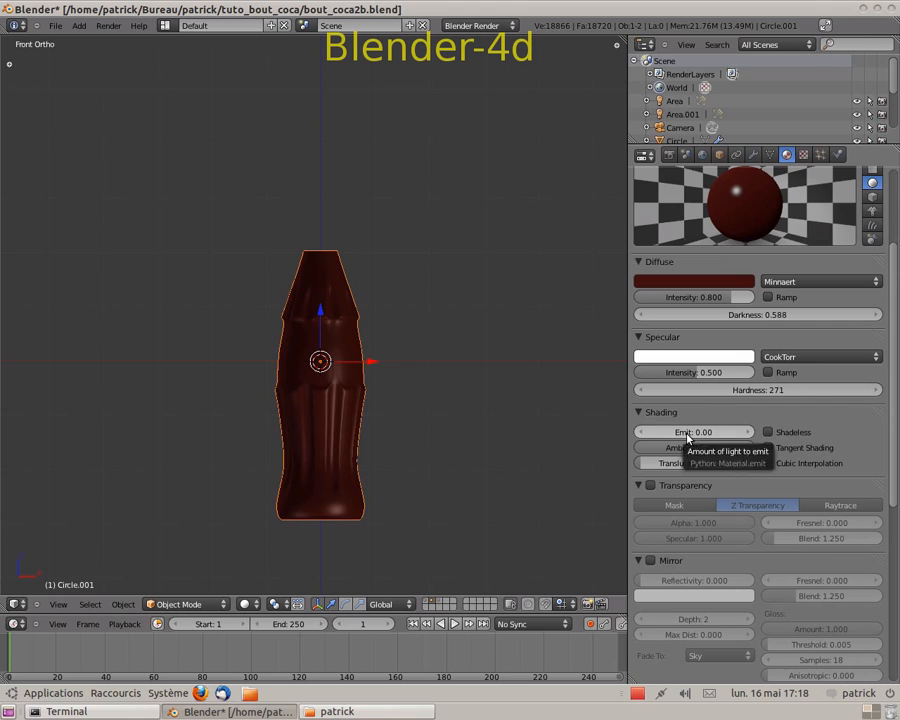
click(688, 436)
text(1.6)
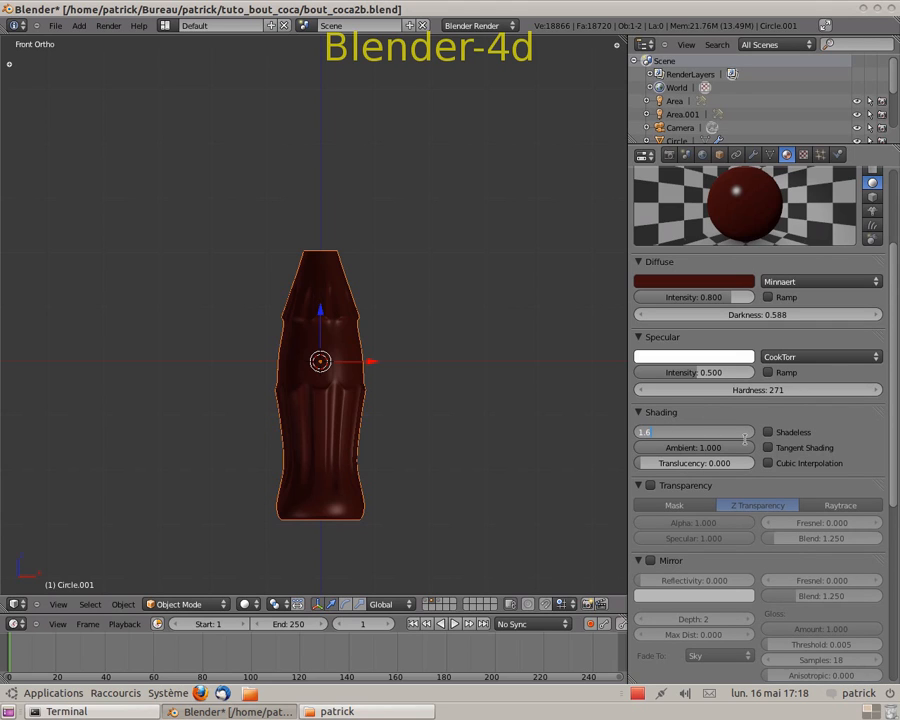
key(Return)
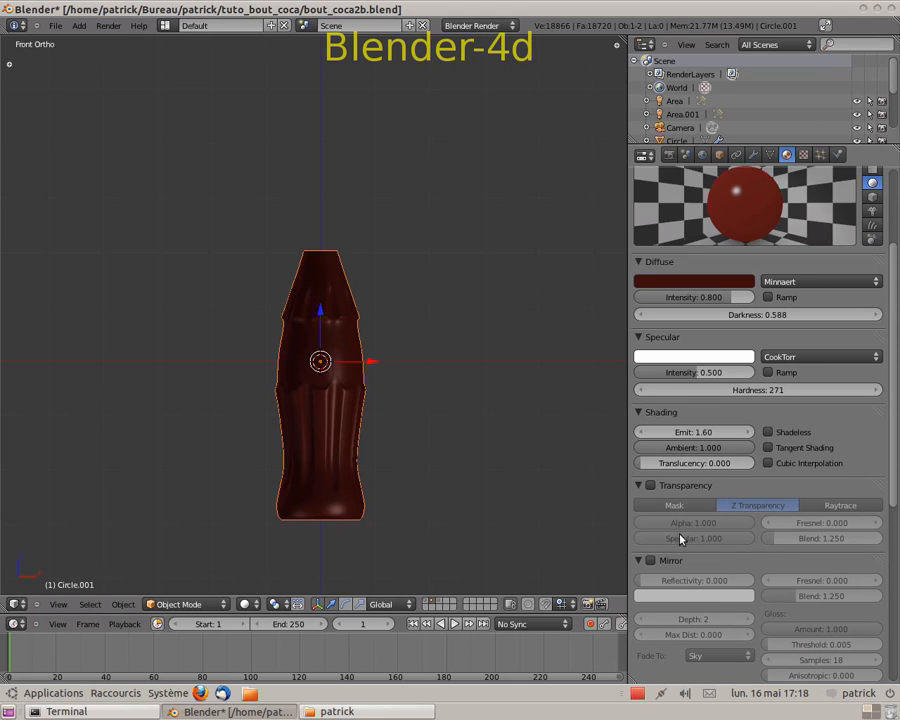
Enable raytraced transparency on the coca_liquide material and set its Alpha to 0.765.
click(650, 485)
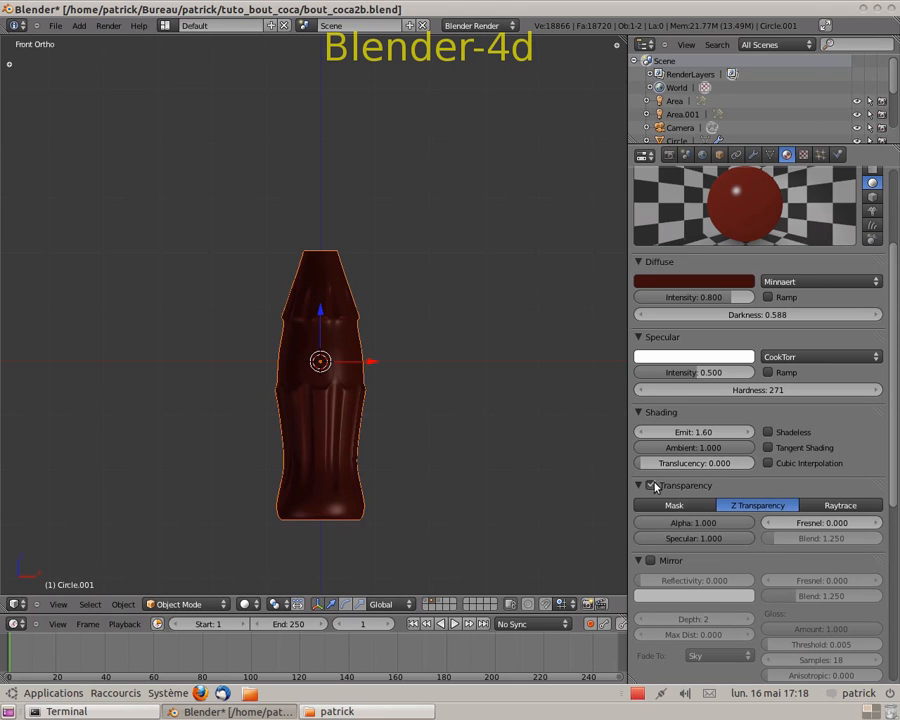
click(838, 507)
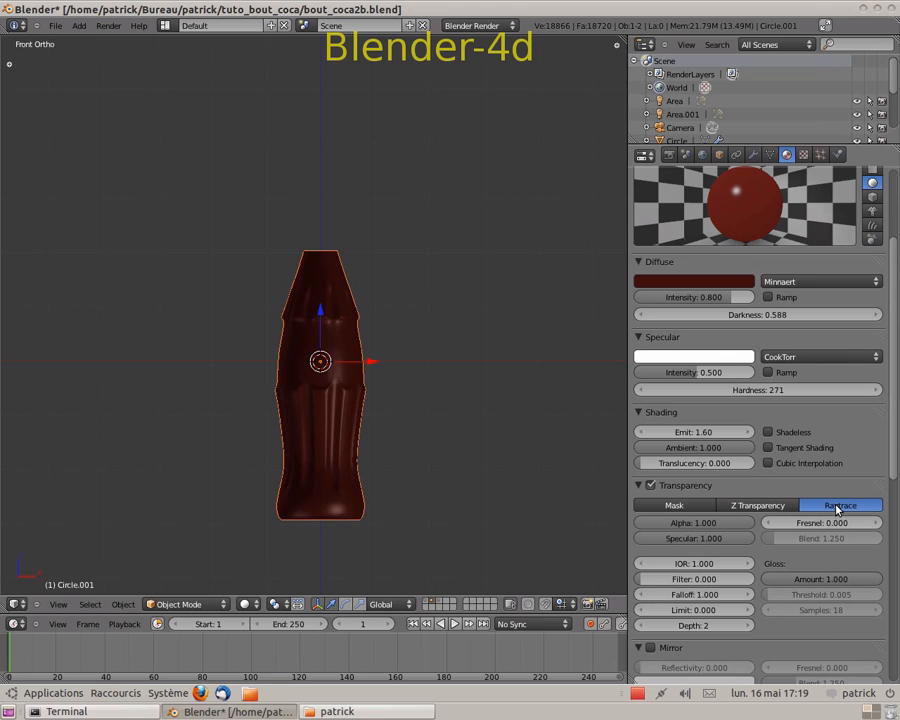
click(690, 522)
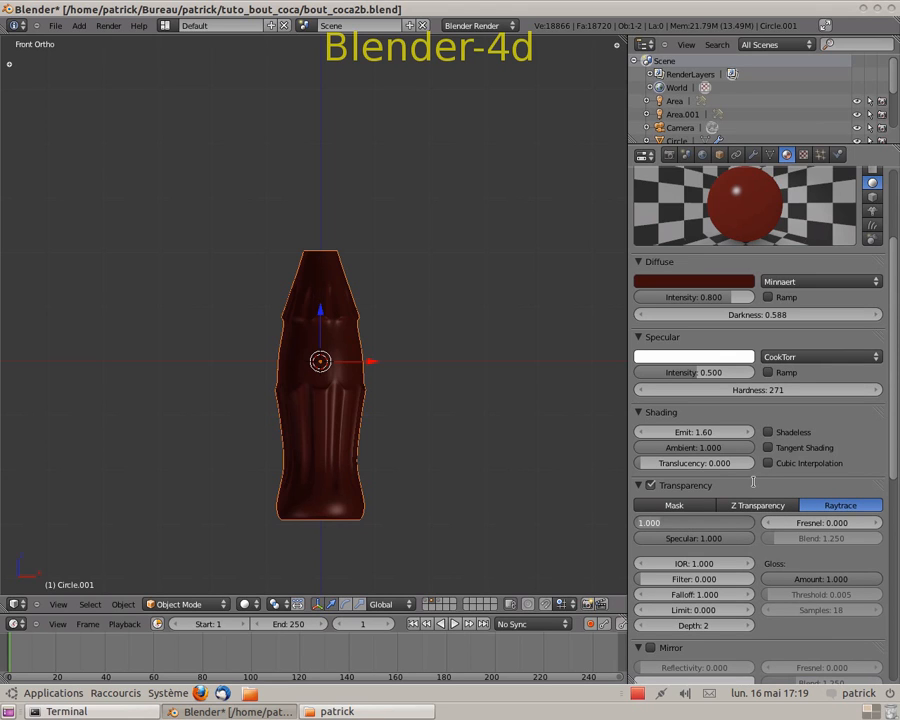
text(0.765)
key(Return)
Set the coca_liquide transparency Fresnel to 2.09 and its IOR to 1.1.
click(825, 522)
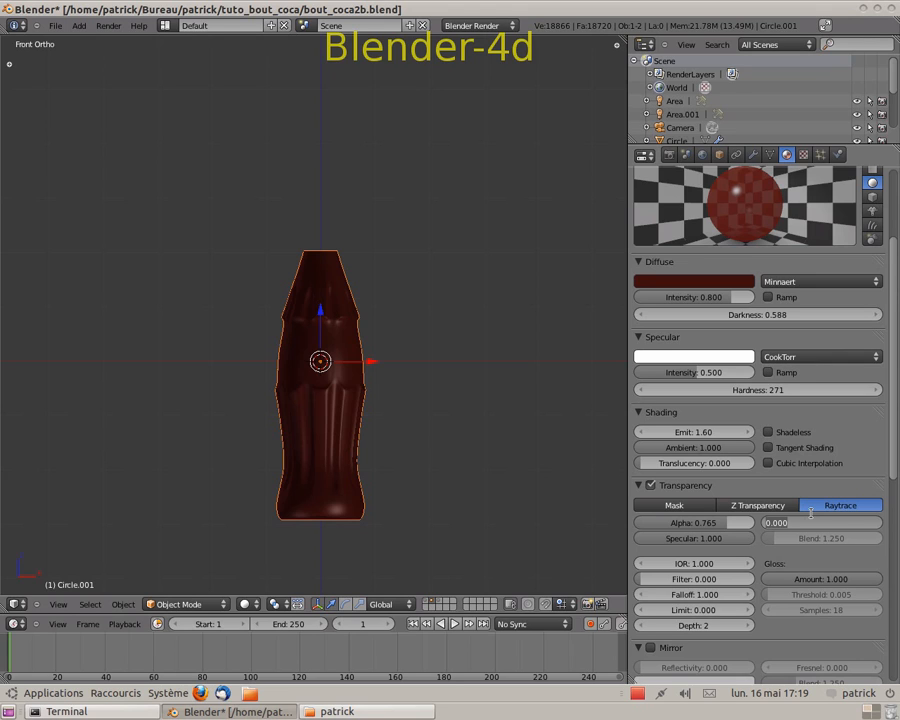
text(2.09)
key(Return)
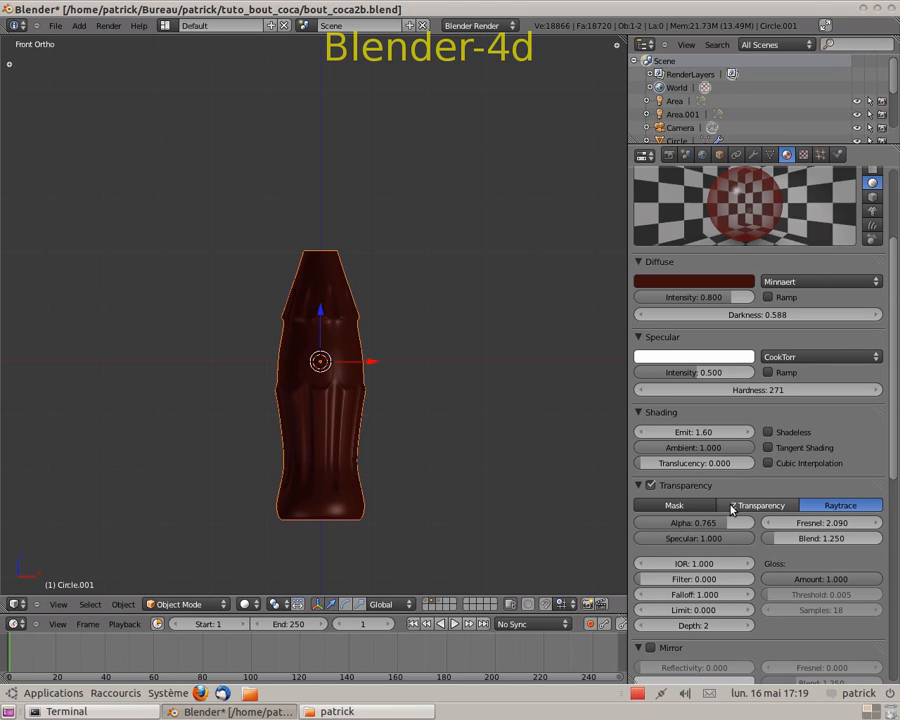
click(703, 563)
text(1)
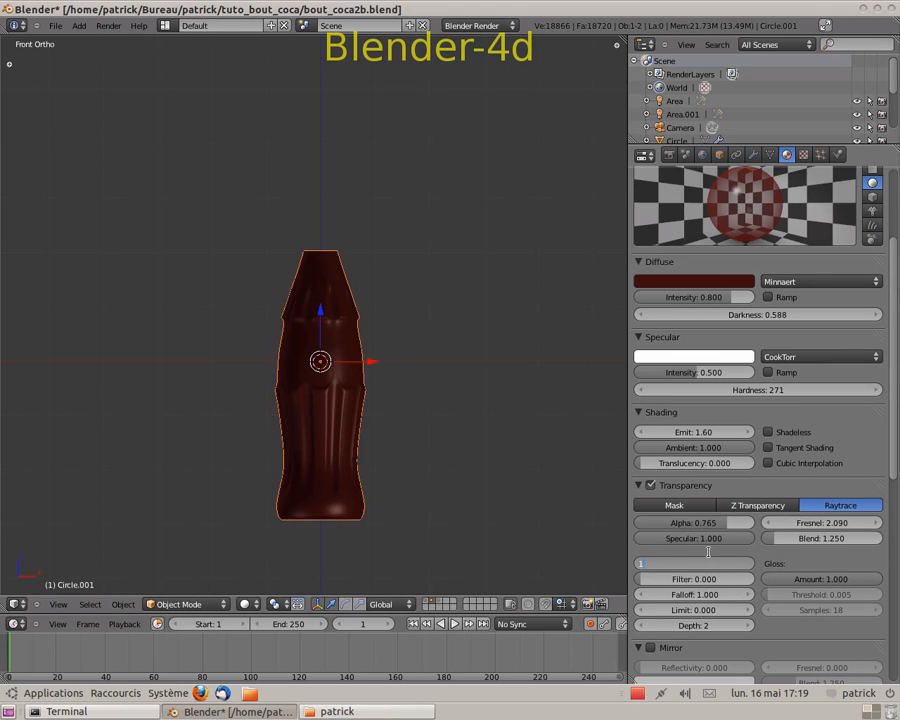
text(.1)
key(Return)
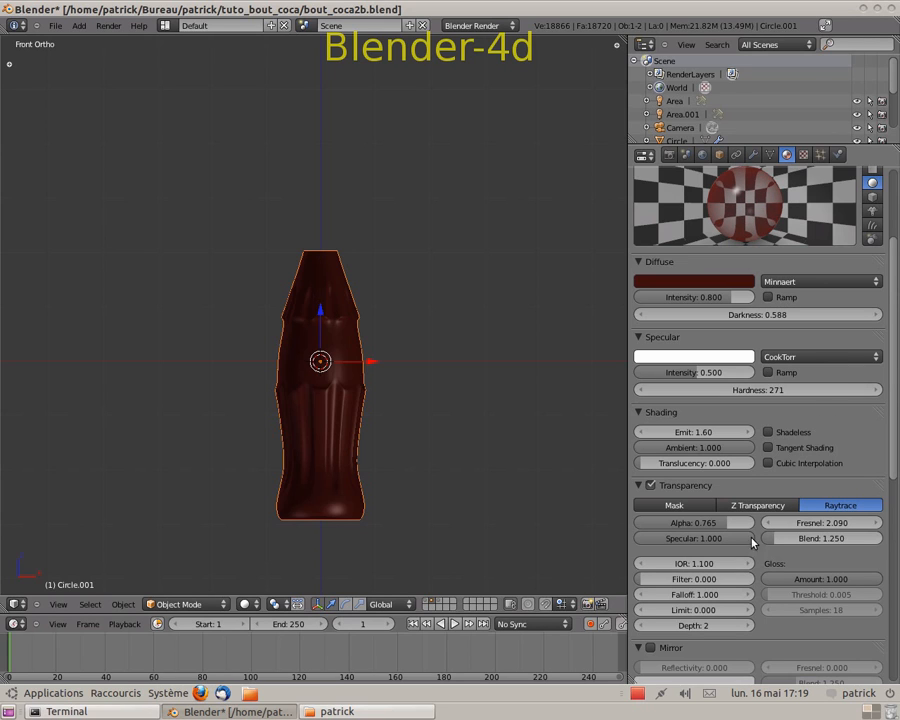
Set the coca_liquide transparency Filter to 1 and check the remaining material settings.
click(700, 579)
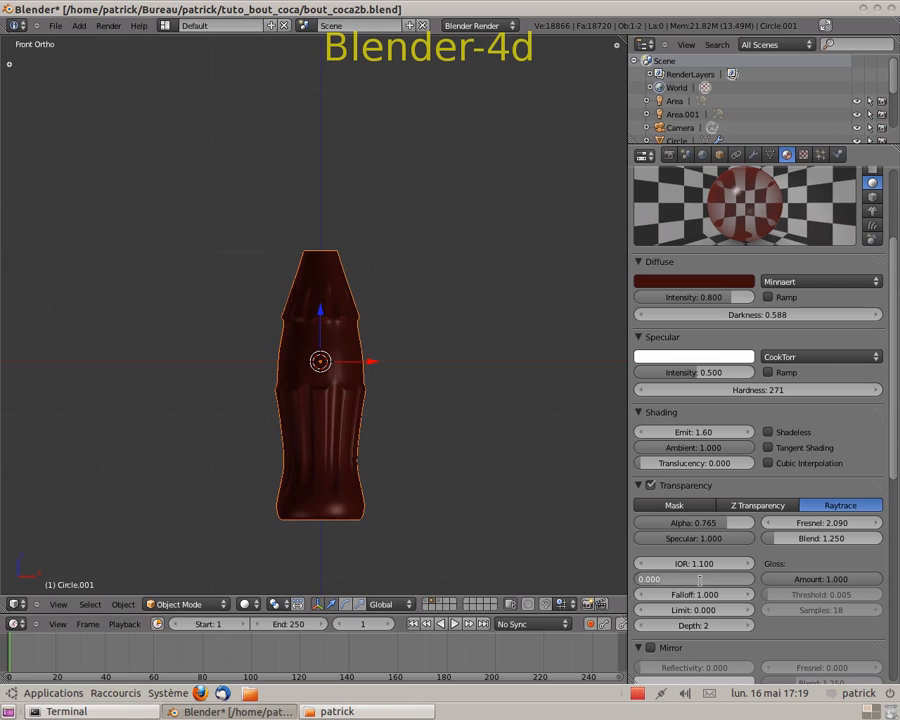
text(1)
key(Return)
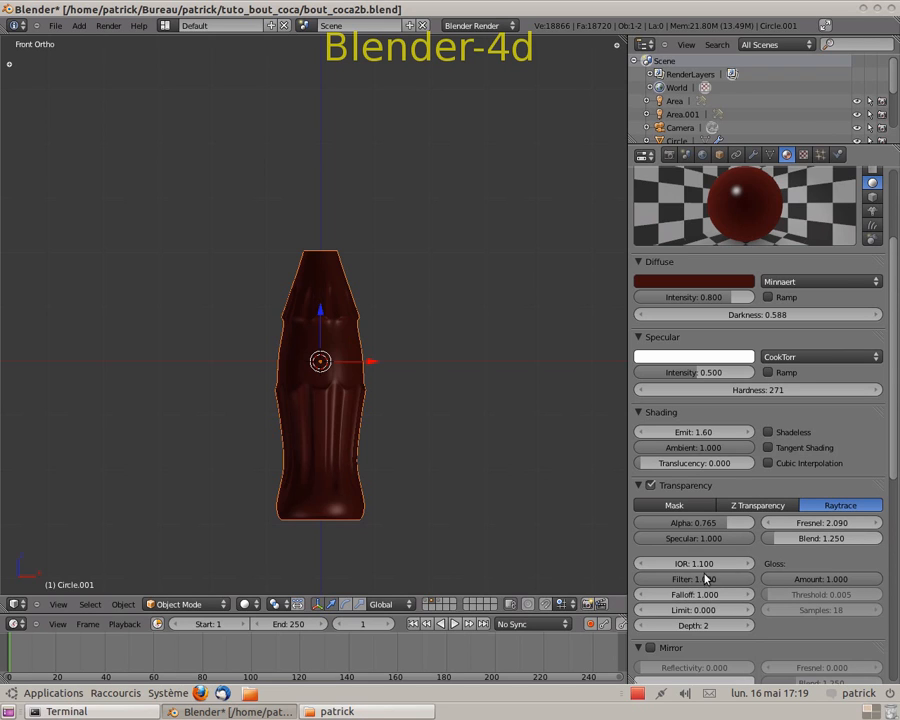
drag(715, 586, 734, 592)
scroll(773, 647, down, 3)
scroll(820, 606, down, 4)
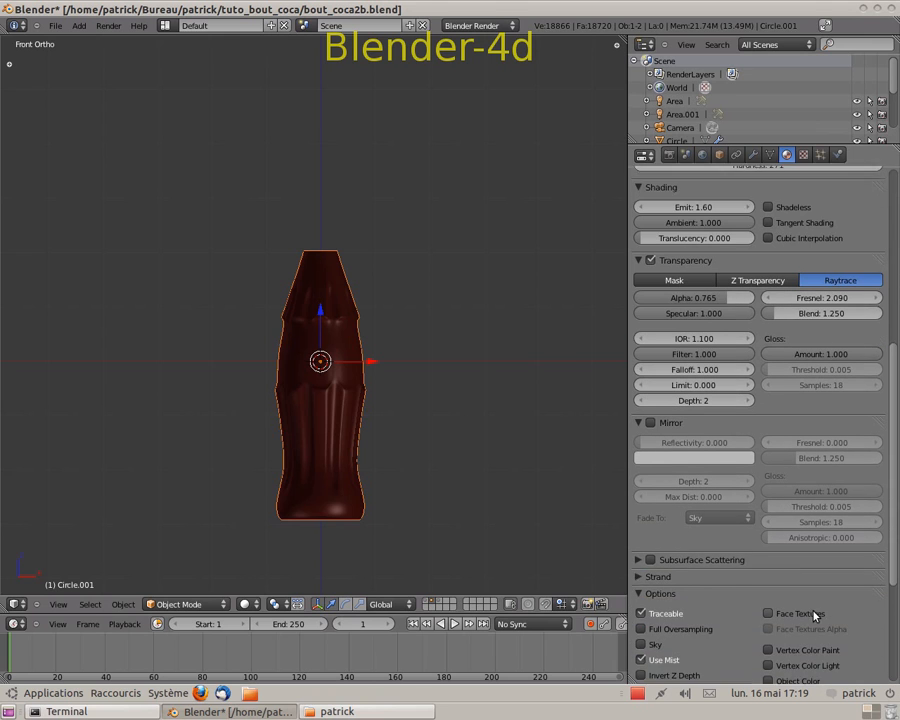
scroll(808, 620, up, 10)
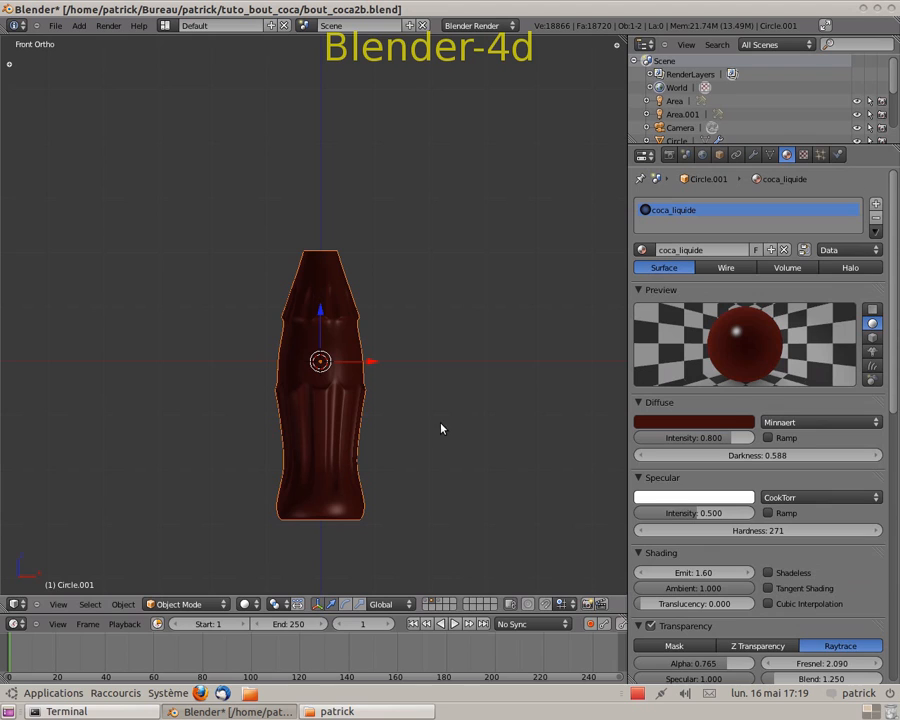
Show the layer with the complete bottle scene, render a test image and return to the 3D view.
click(426, 604)
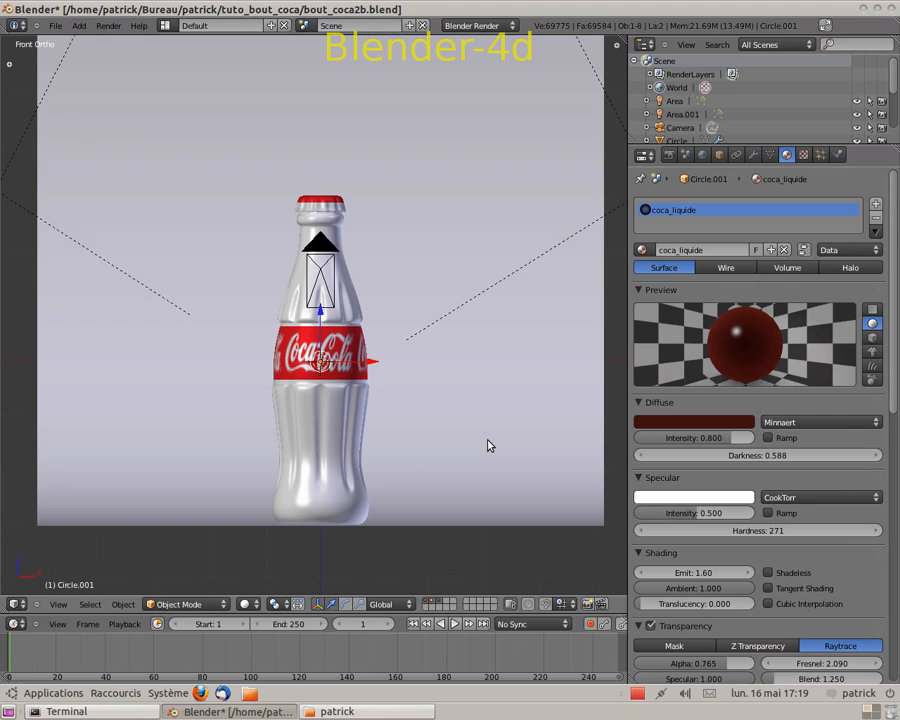
key(F12)
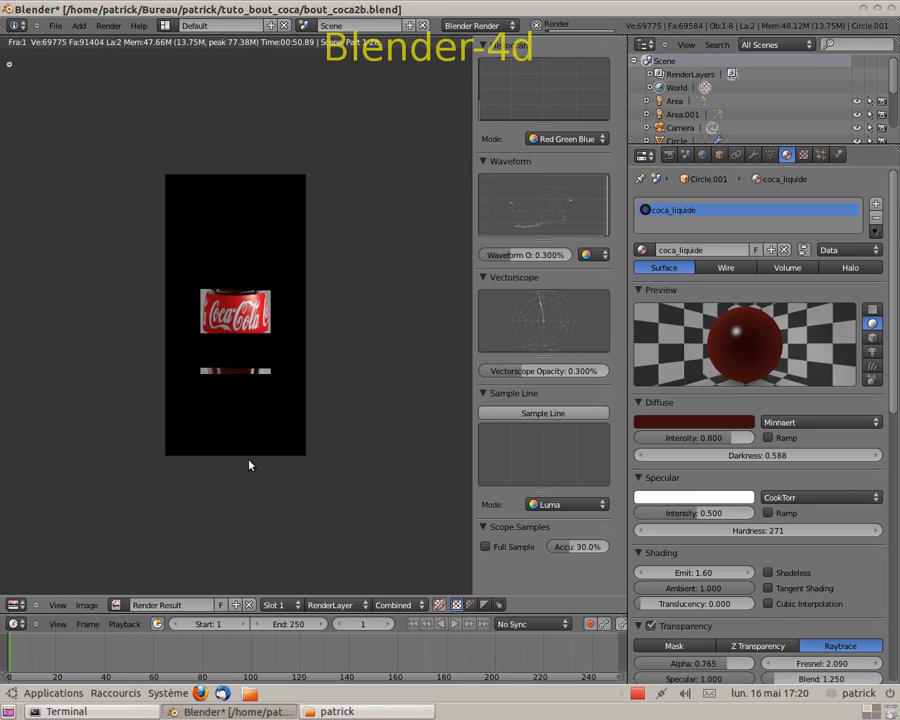
scroll(299, 396, up, 2)
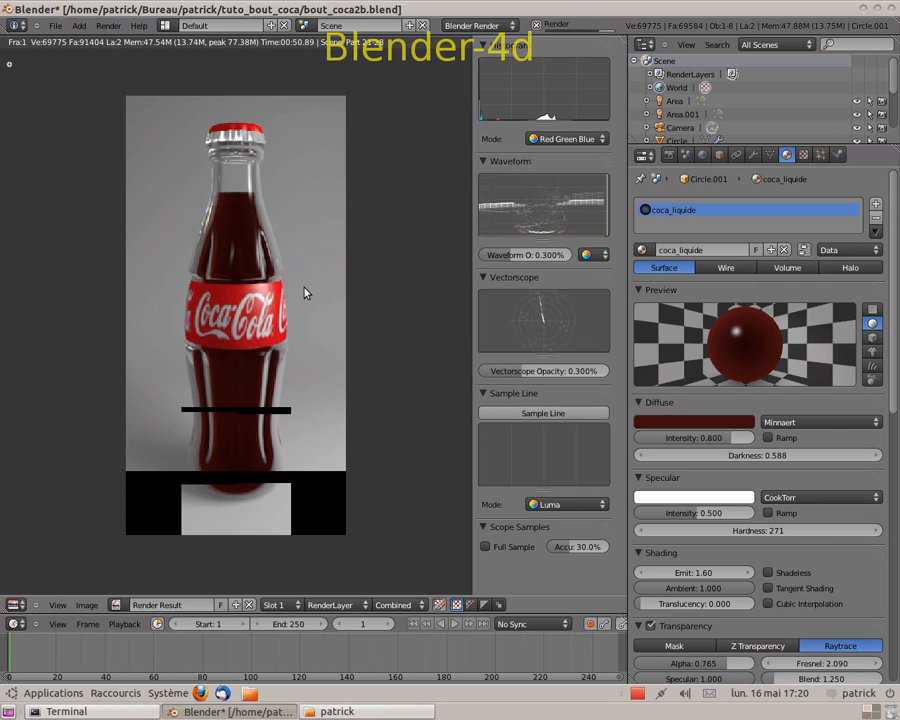
key(Escape)
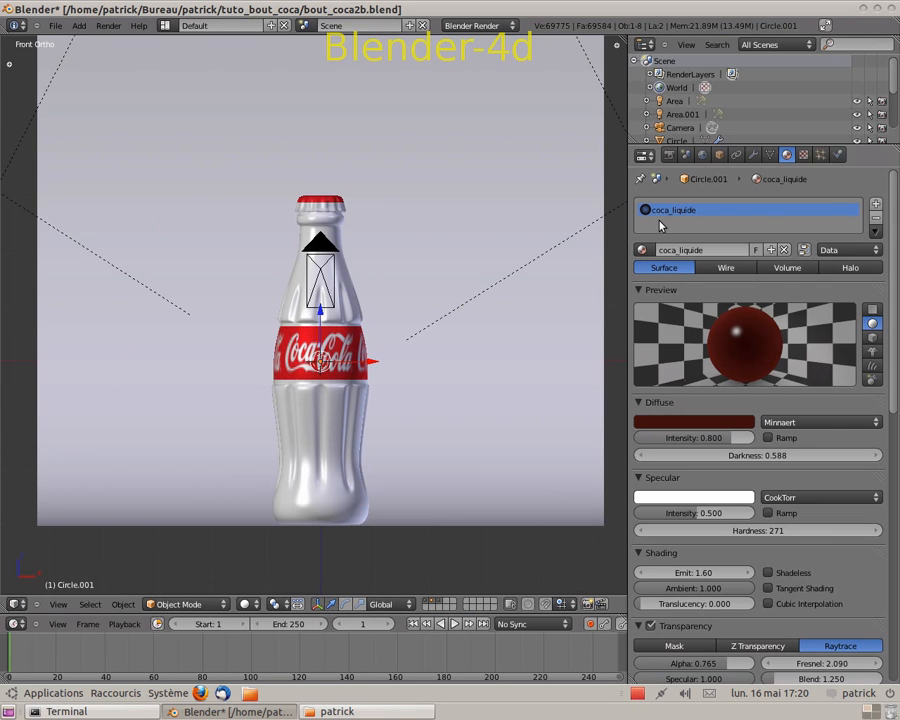
Set the render resolution scale to 100%, render the scene and display the result at 1:1 zoom.
click(669, 157)
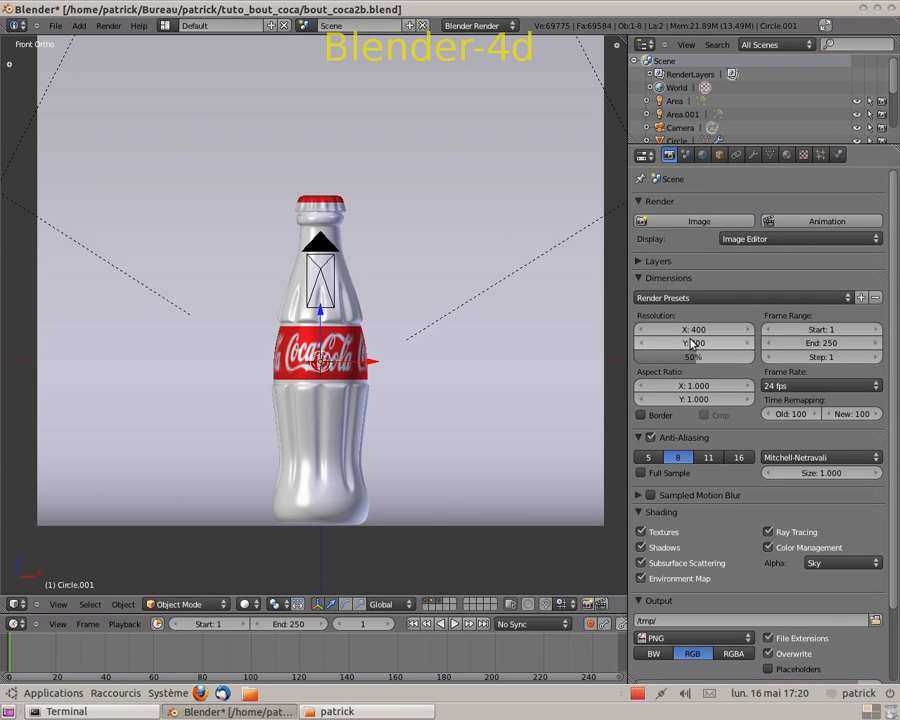
drag(700, 357, 771, 366)
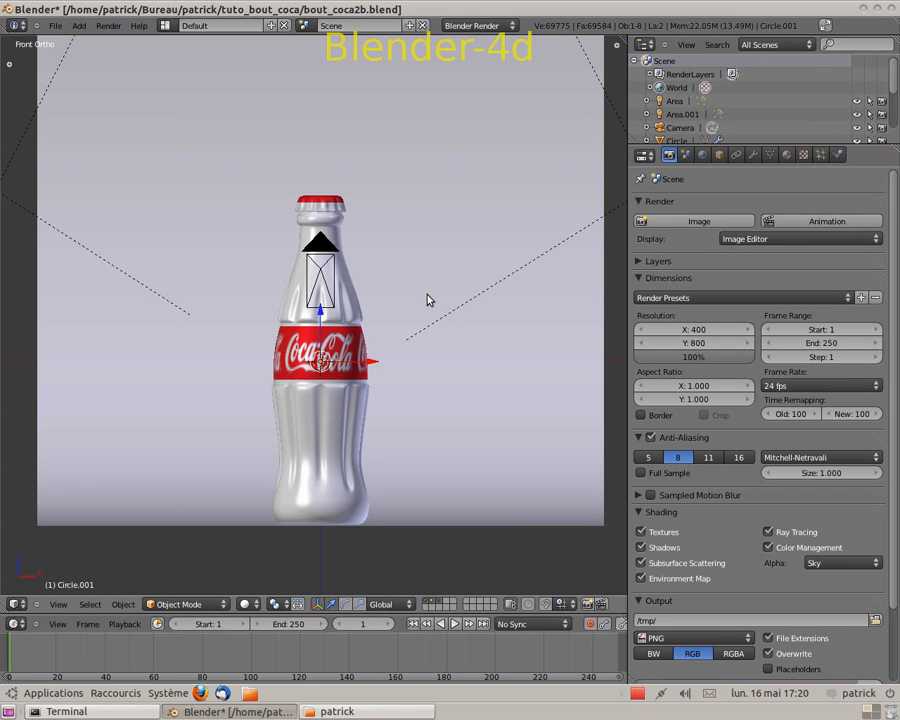
key(F12)
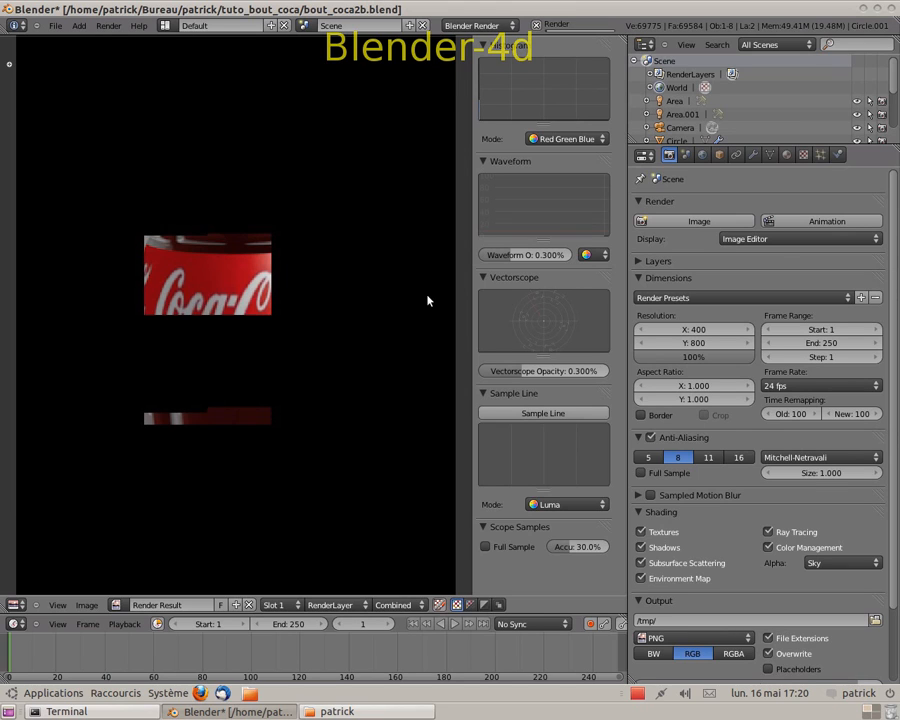
click(58, 605)
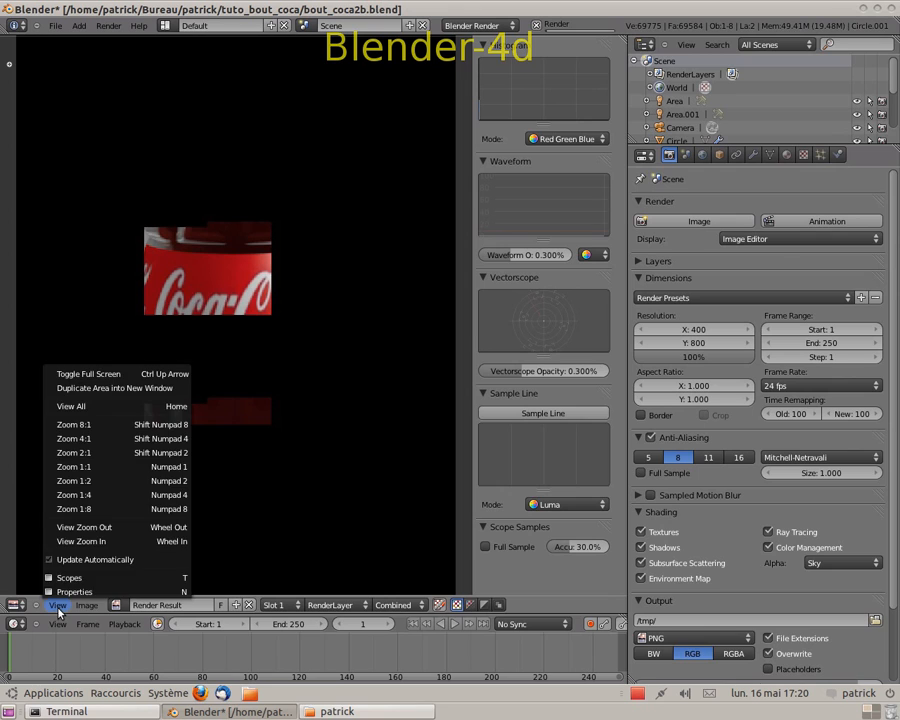
click(102, 466)
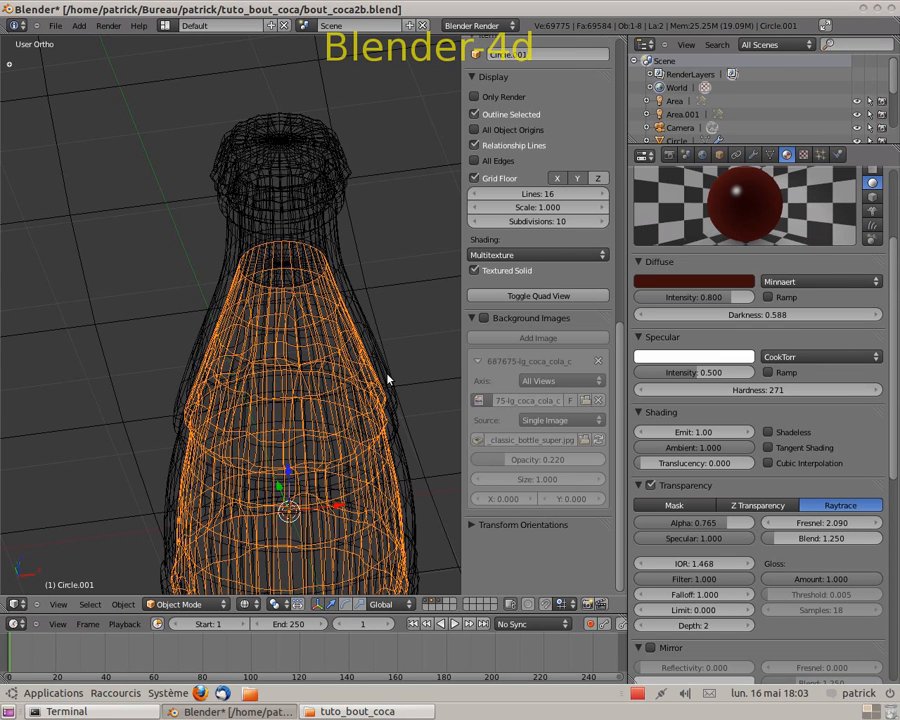
Select the disc closing the top of the liquid and inspect its face normals in Edit Mode.
right_click(322, 268)
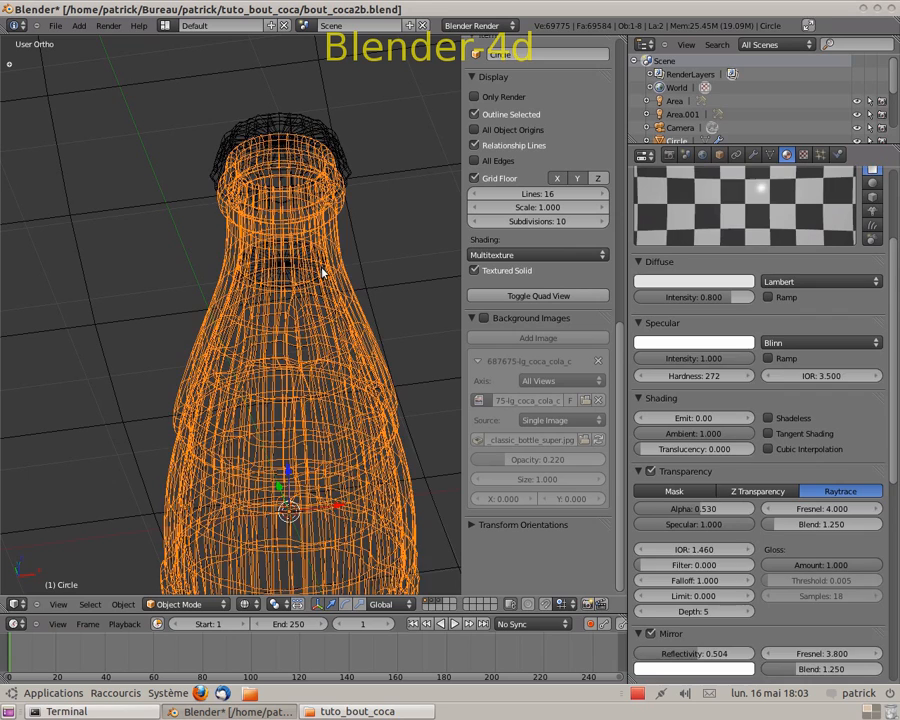
right_click(322, 268)
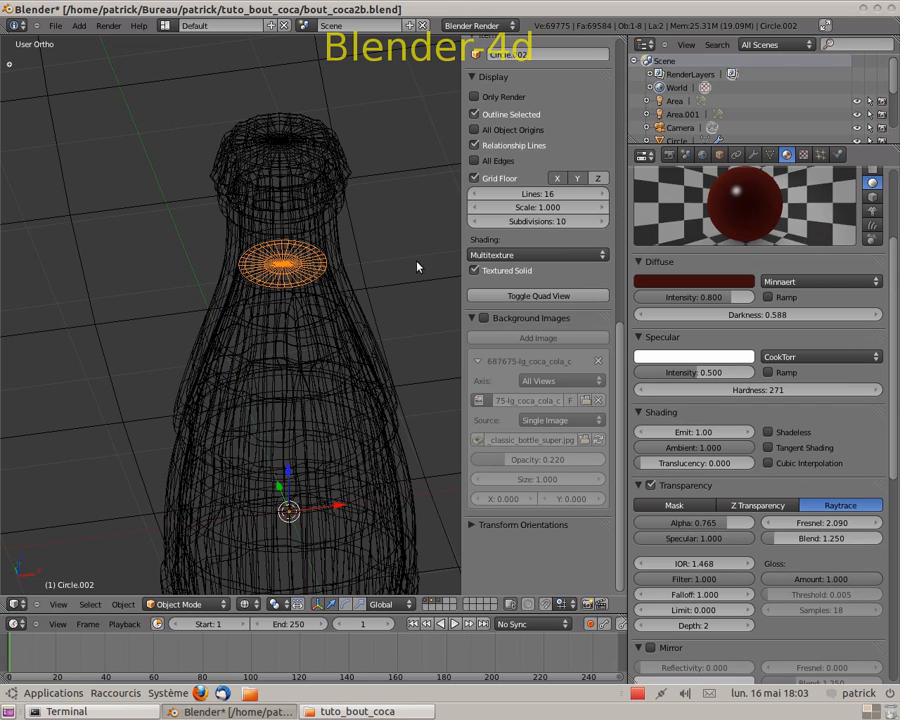
key(Tab)
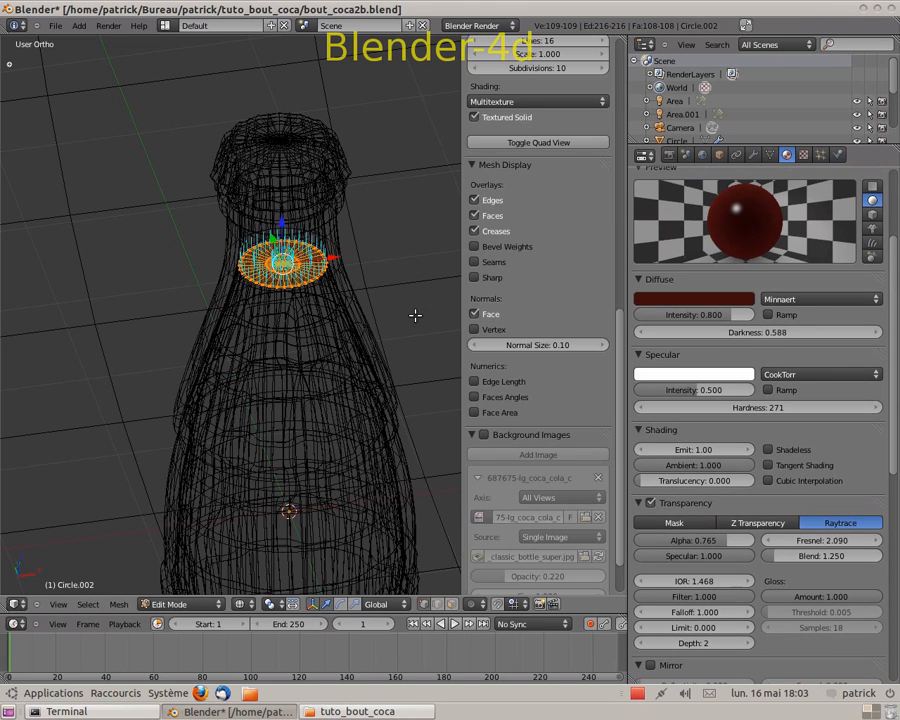
key(Tab)
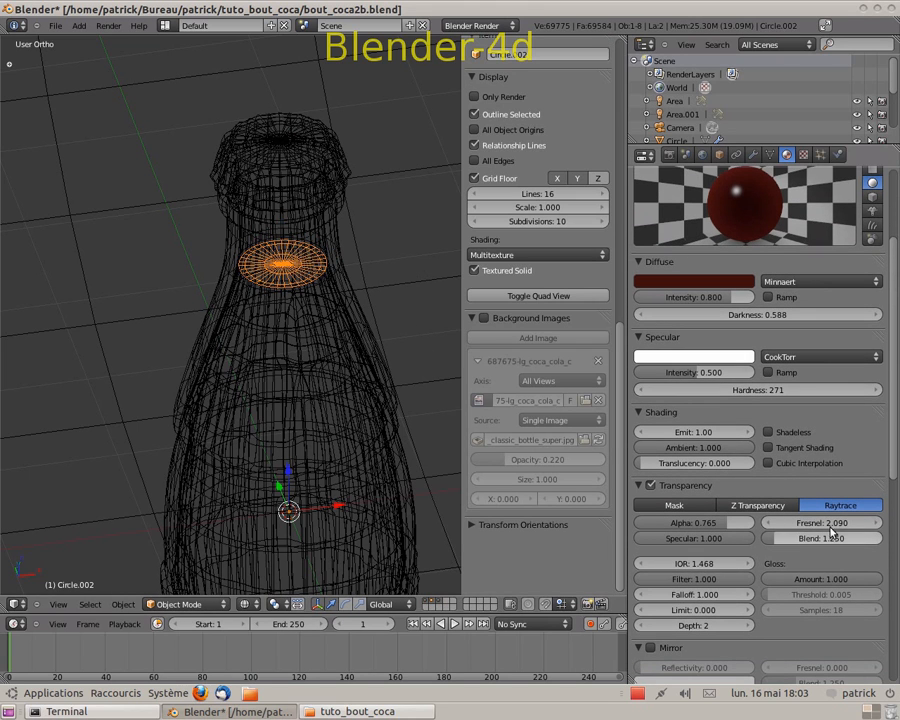
Review the coca_liquide transparency, option and shadow settings on the top disc and on the liquid body.
scroll(745, 533, down, 2)
scroll(745, 533, down, 3)
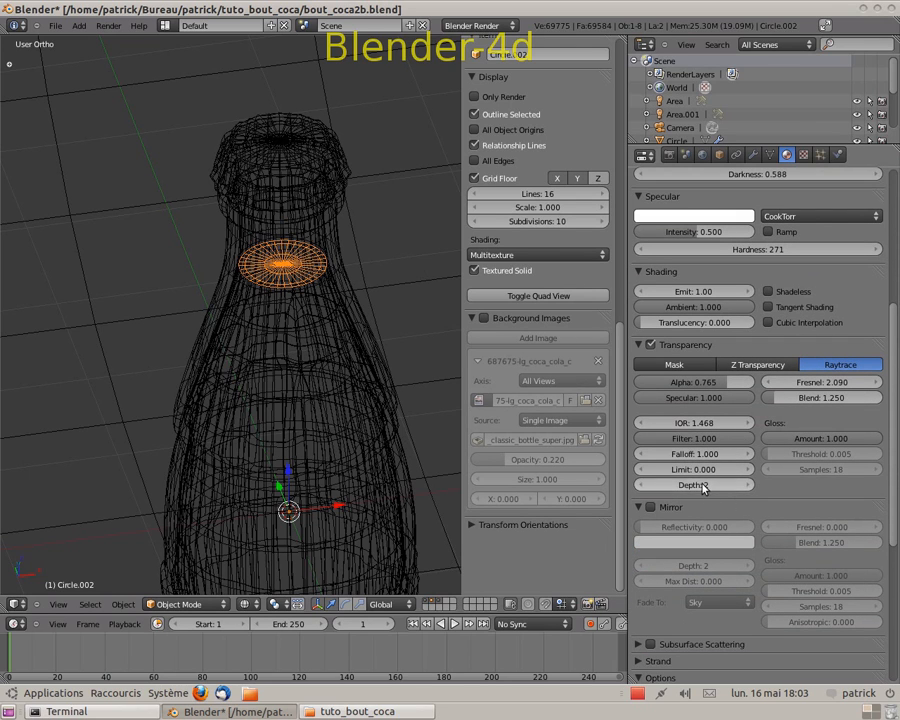
scroll(729, 503, down, 7)
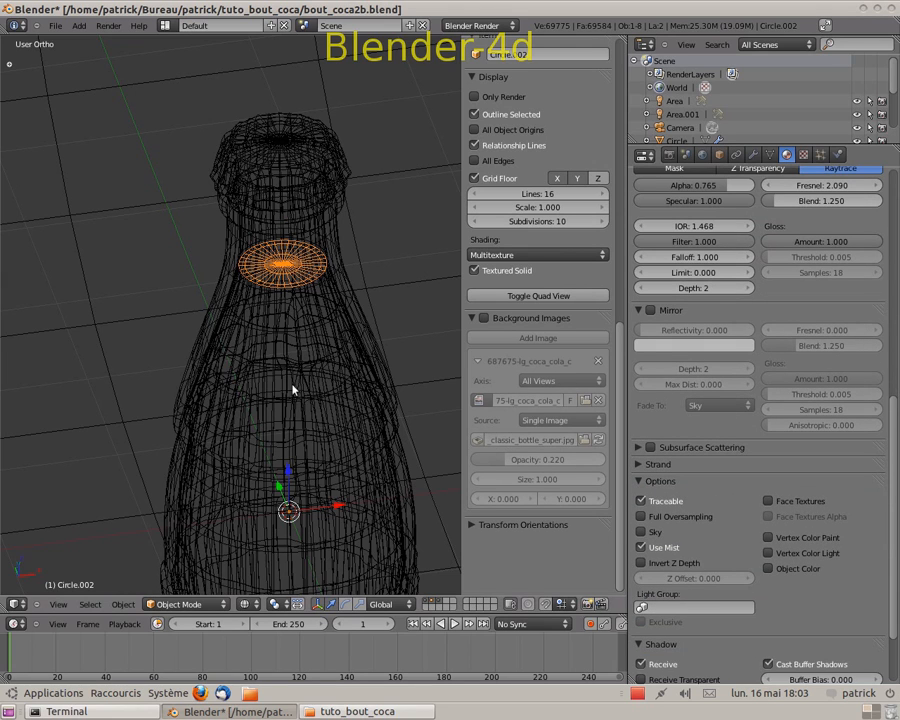
right_click(233, 325)
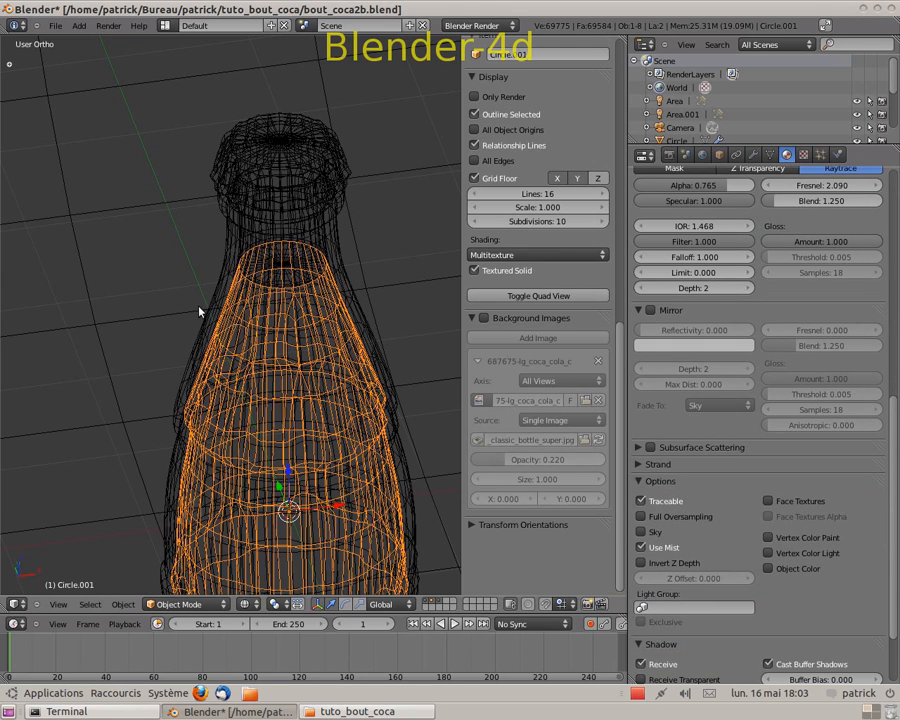
scroll(790, 428, down, 3)
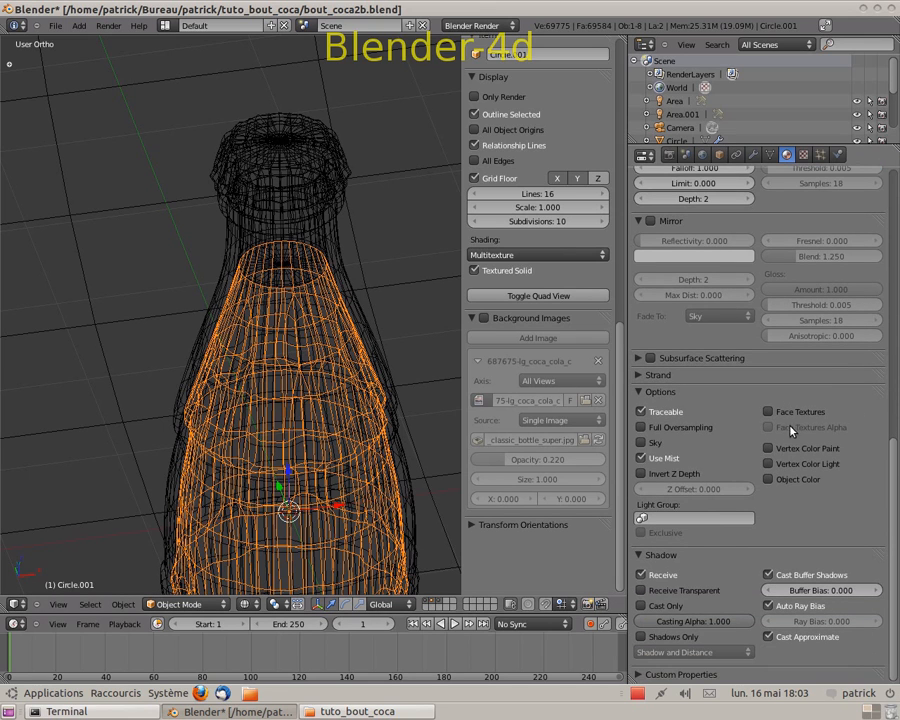
scroll(792, 420, up, 8)
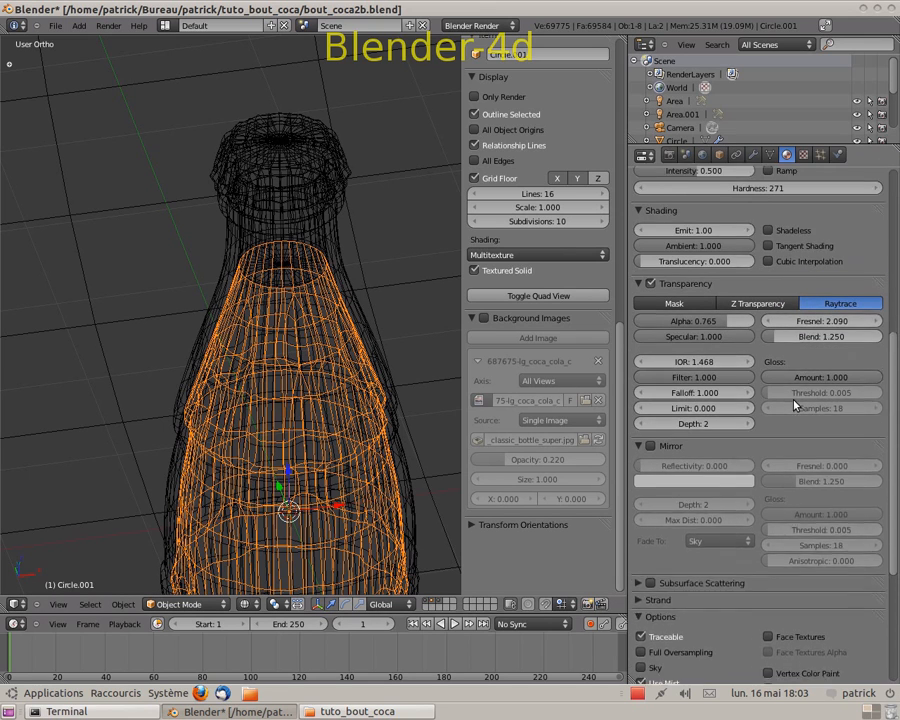
scroll(795, 390, up, 6)
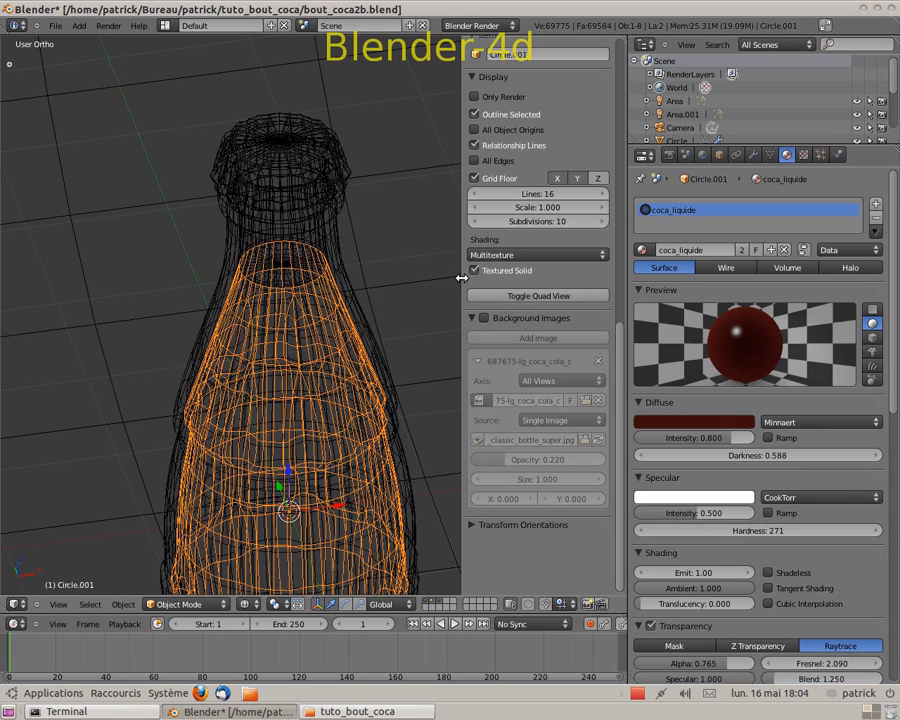
Return to a solid front view of the whole bottle, render the scene and show the result at 1:1 zoom.
key(n)
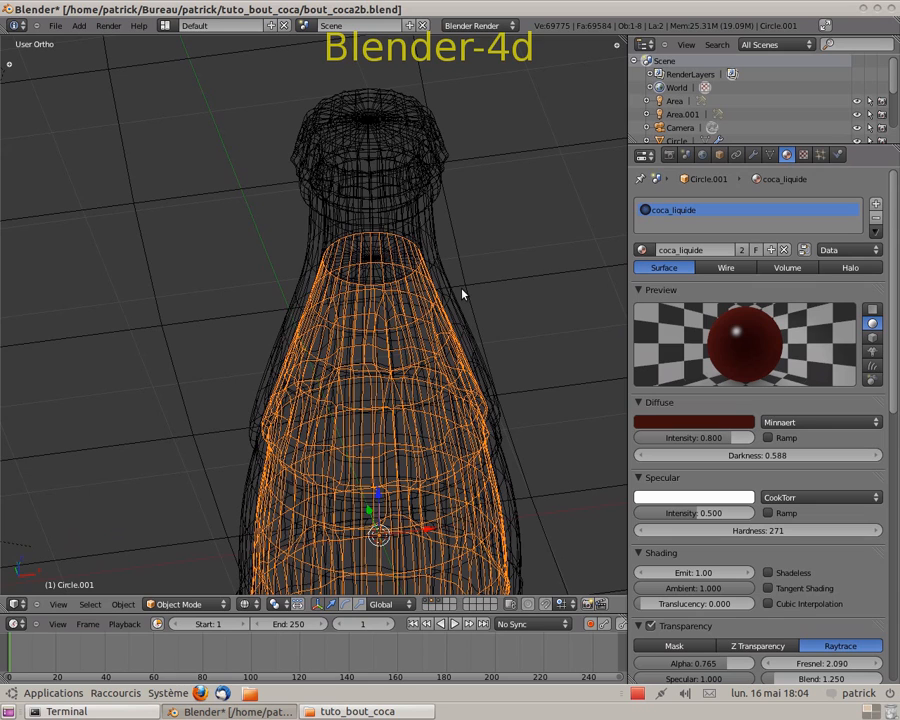
key(z)
key(KP_1)
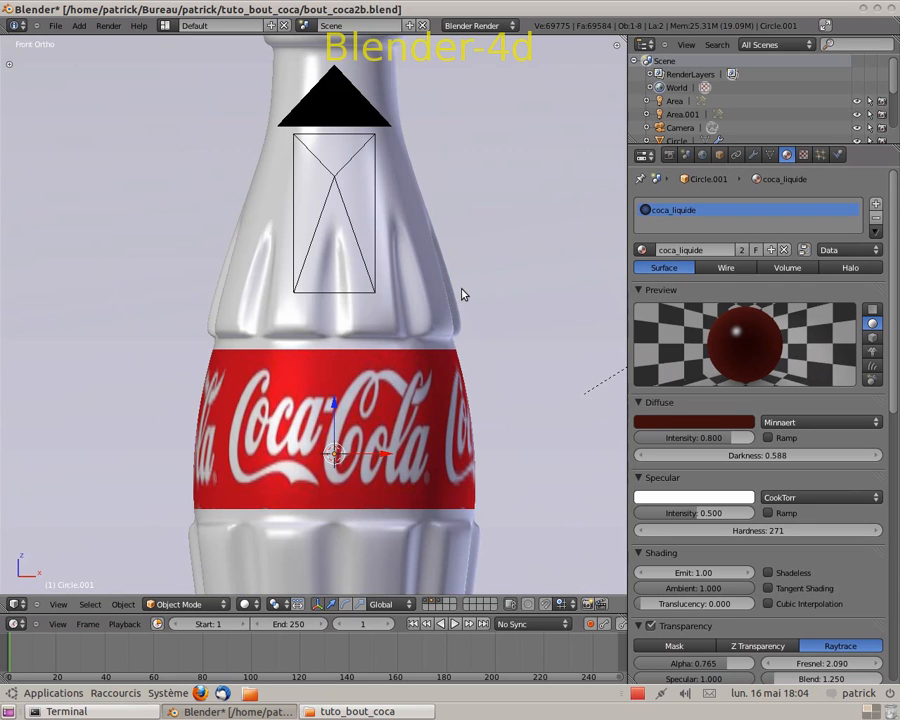
scroll(462, 294, down, 5)
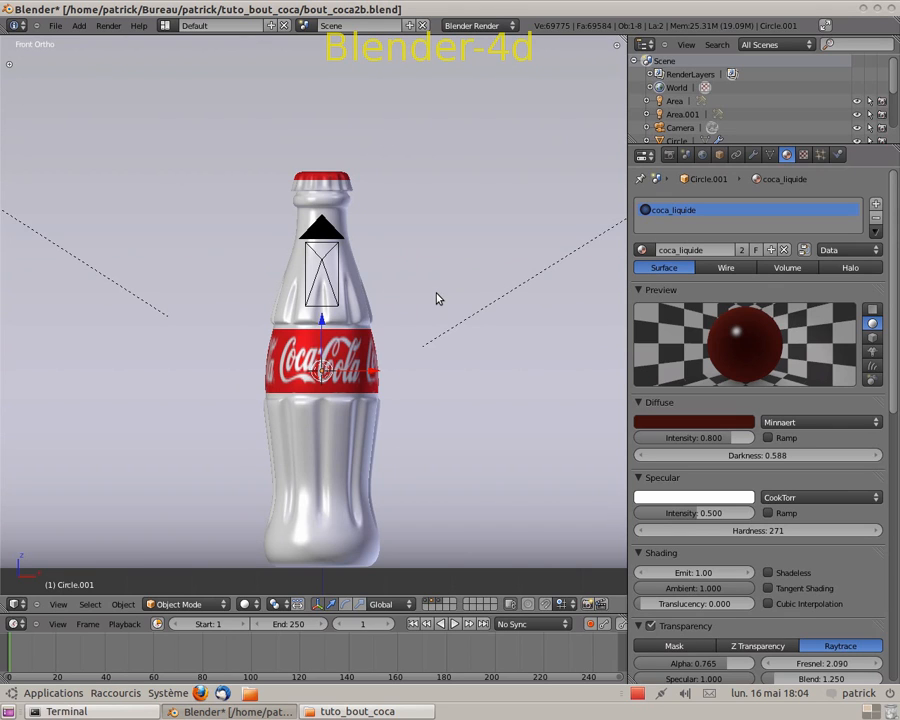
key(F12)
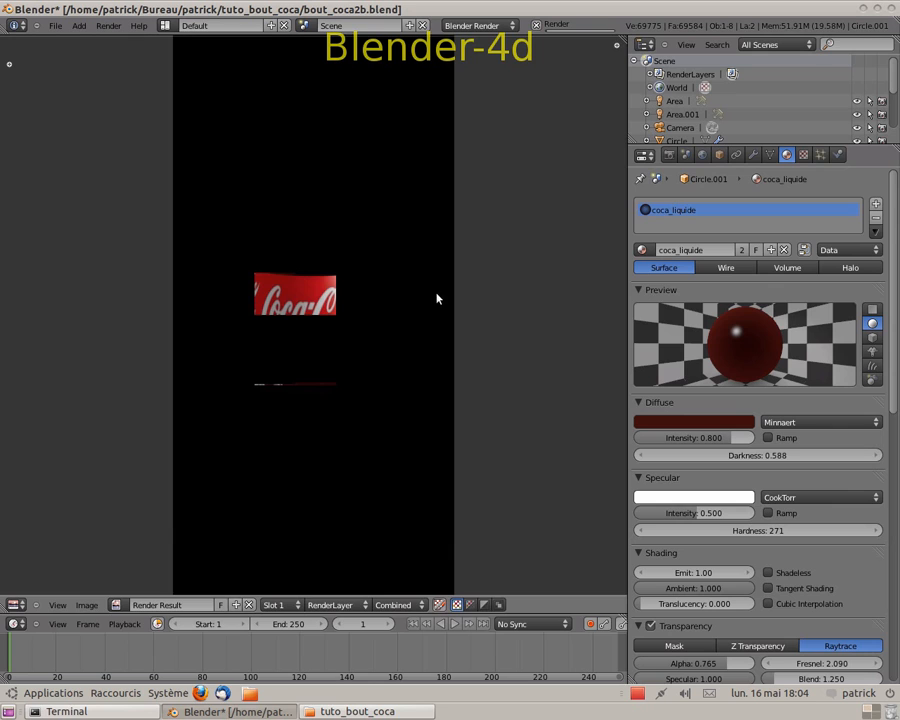
click(58, 605)
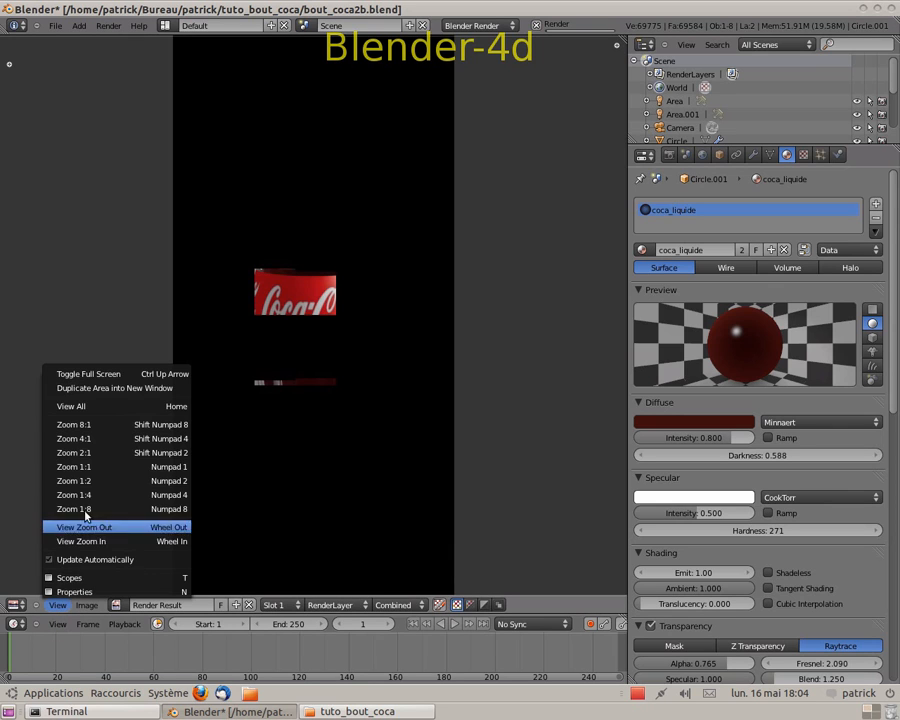
click(93, 467)
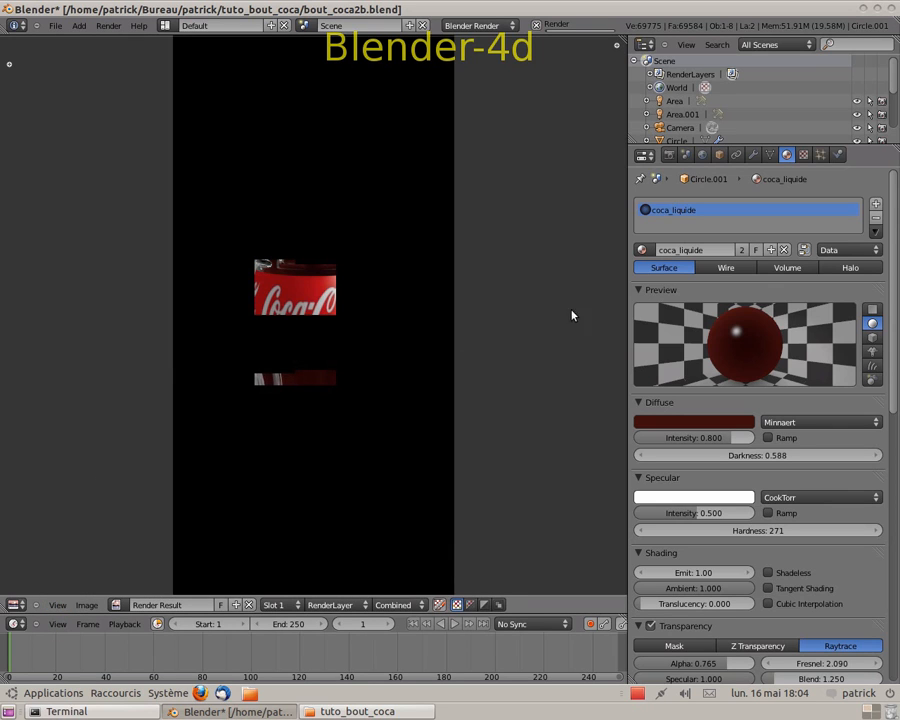